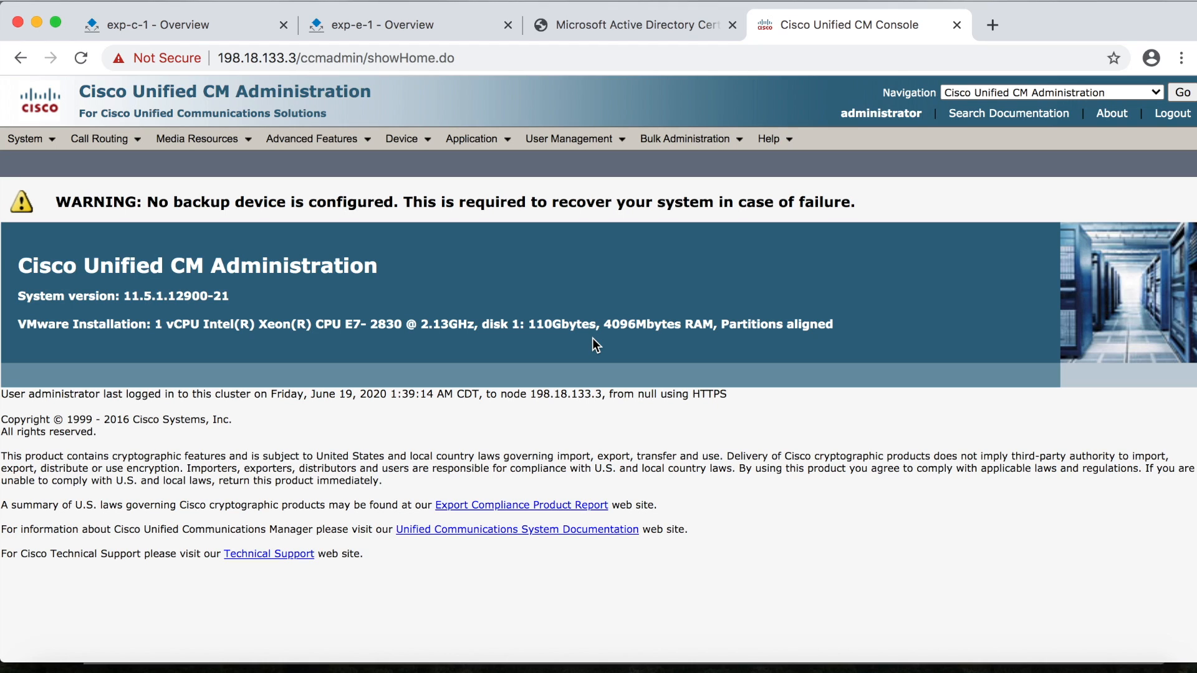
Start a new application user from the Application User list
mouse_move(580, 140)
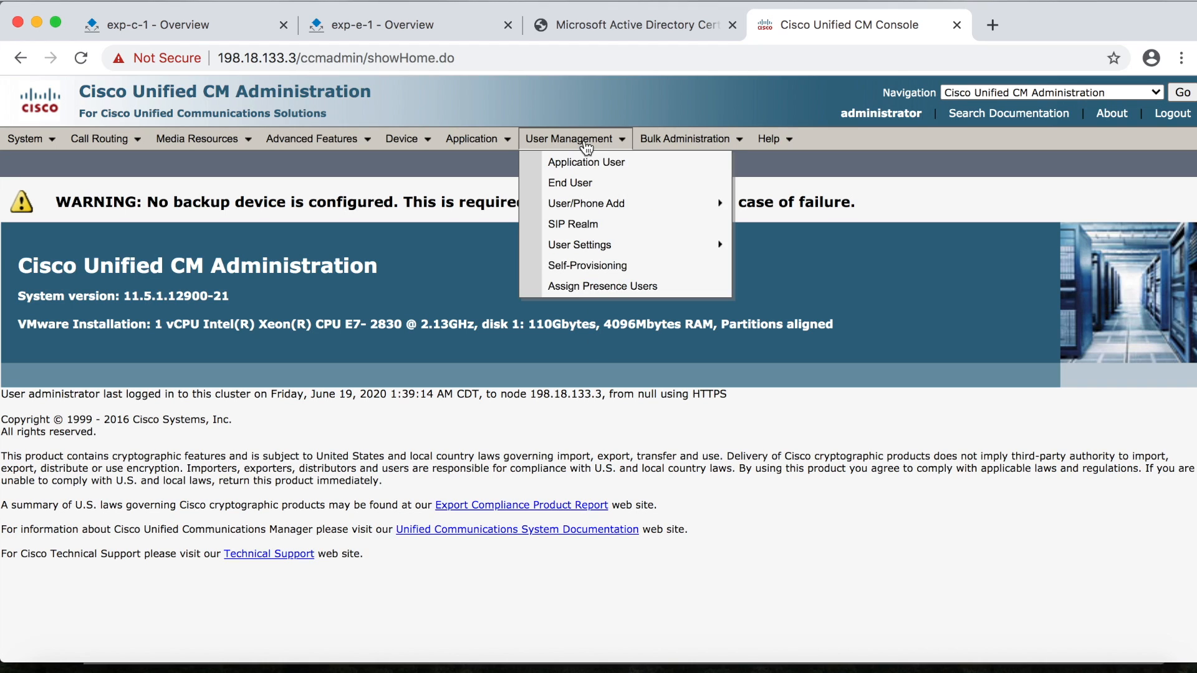
left_click(586, 163)
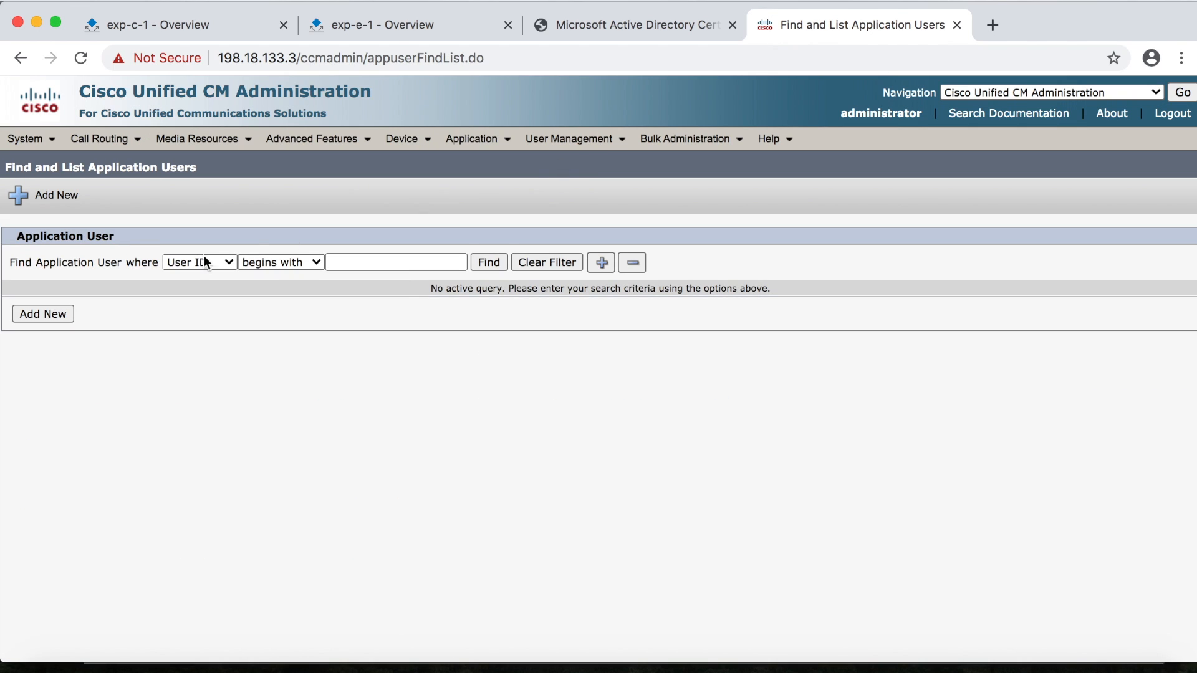
left_click(58, 318)
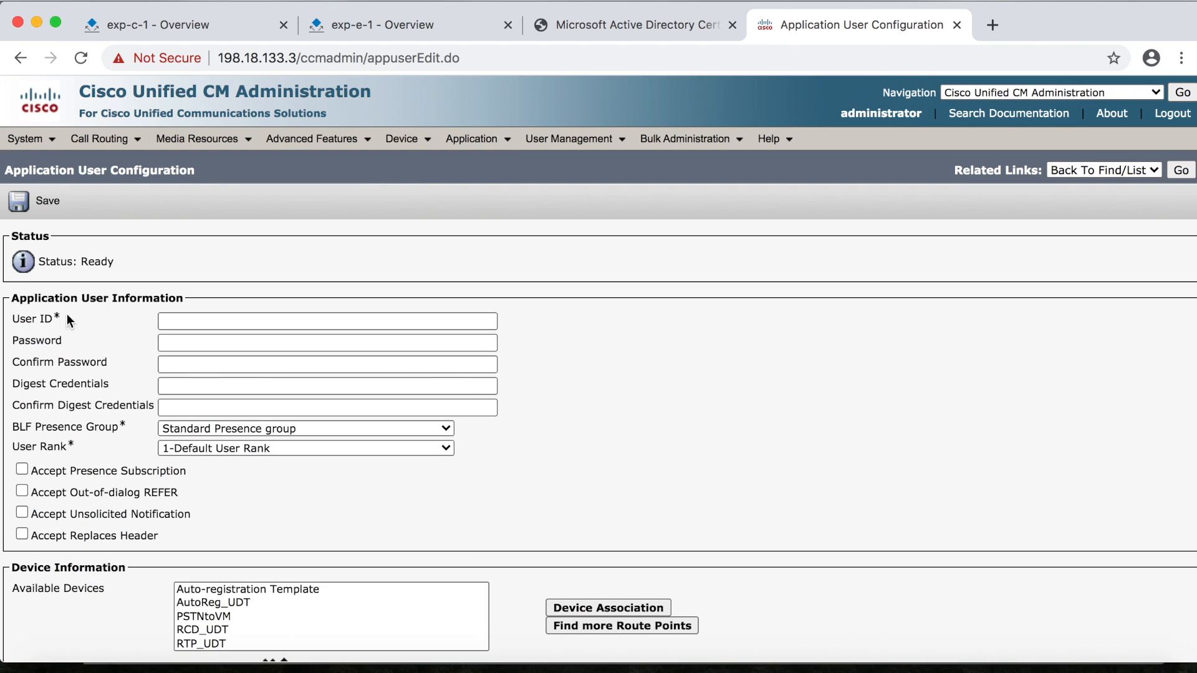
Enter User ID MRA_AXL_USER and the user's password in both password fields
left_click(163, 321)
type("MRA_AXL_USER")
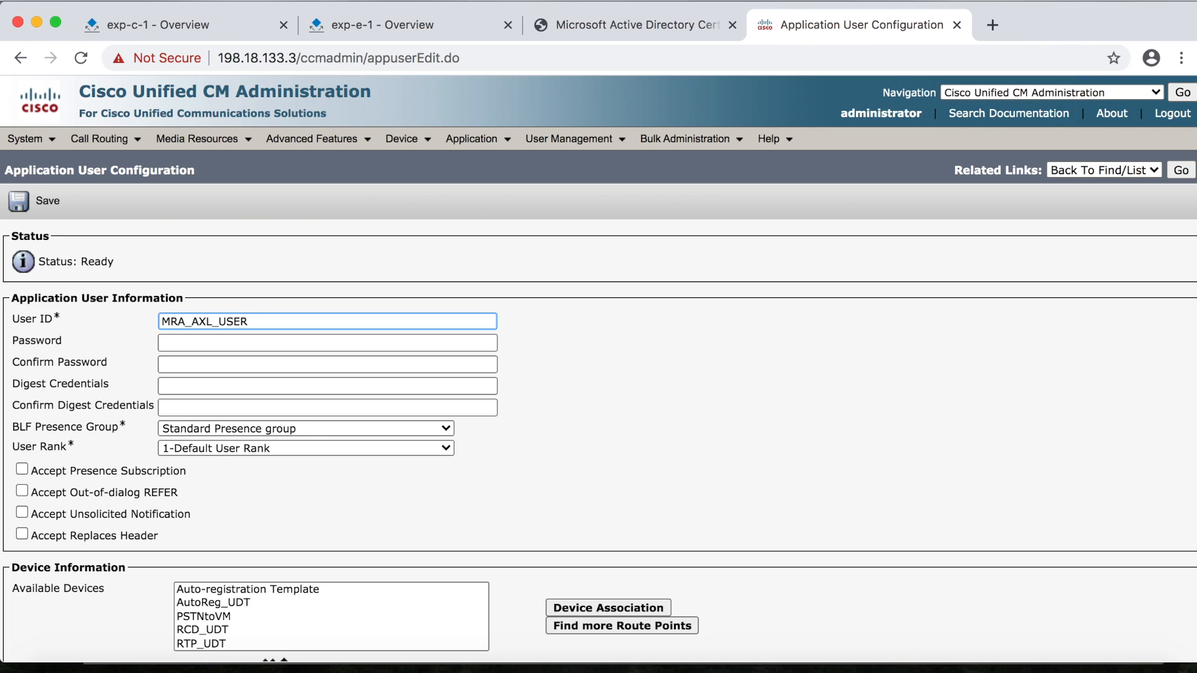
left_click(166, 343)
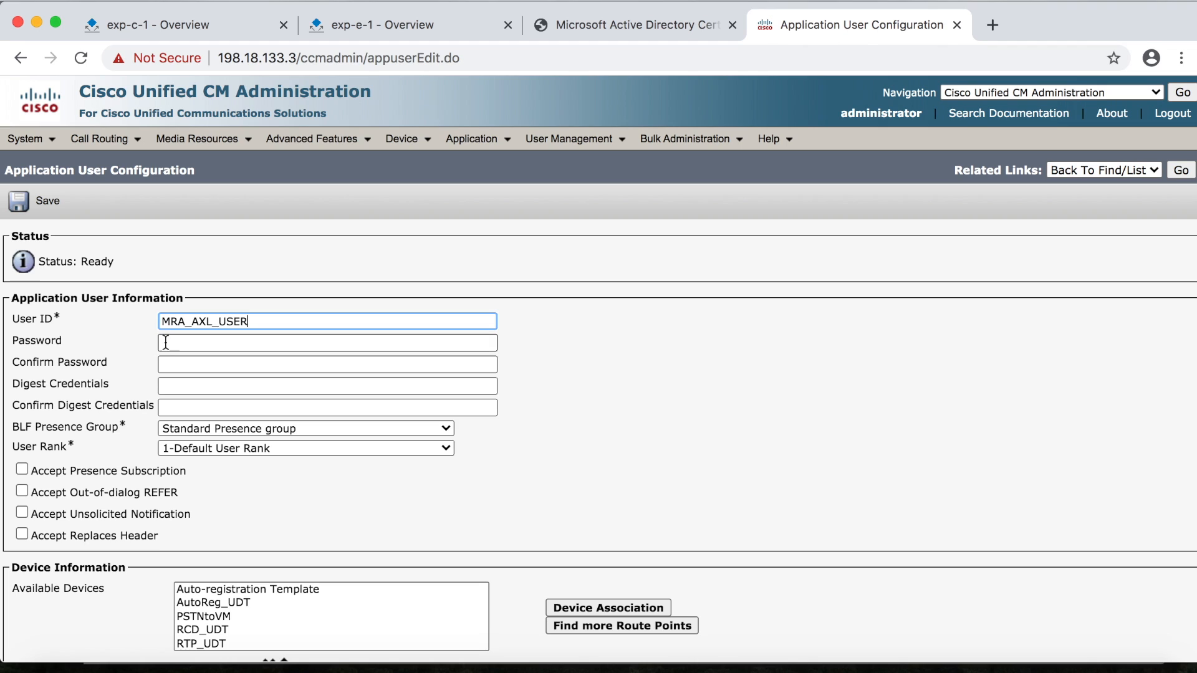
type("cisco")
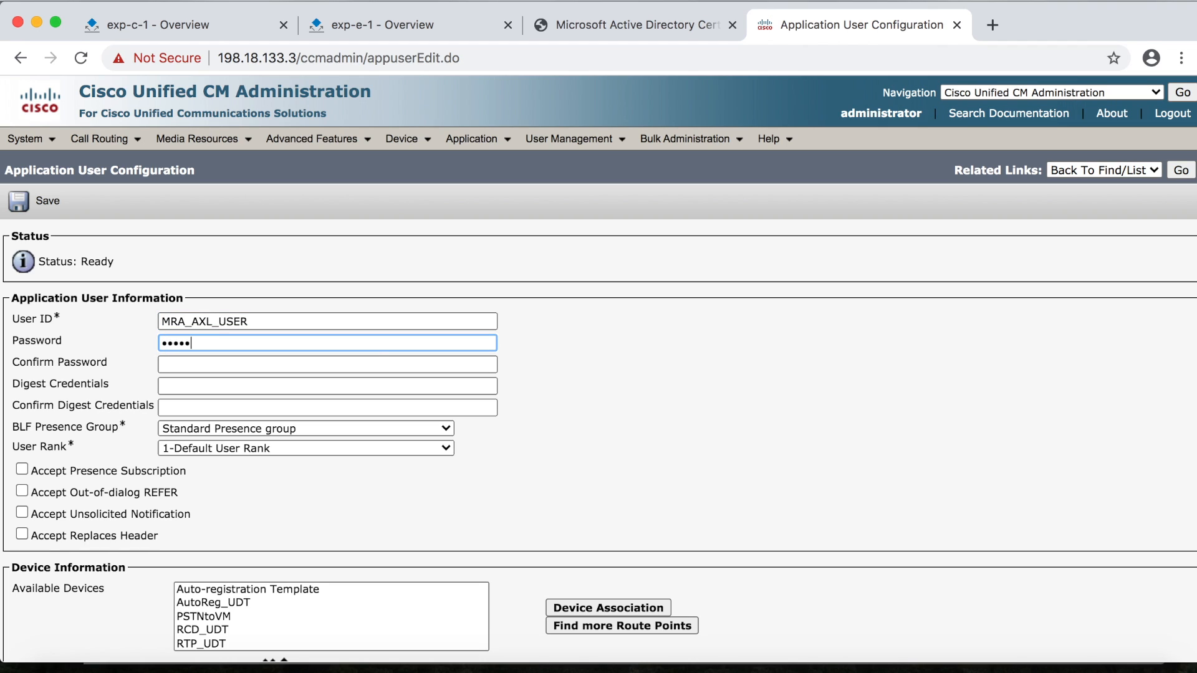
left_click(172, 364)
type("cisco")
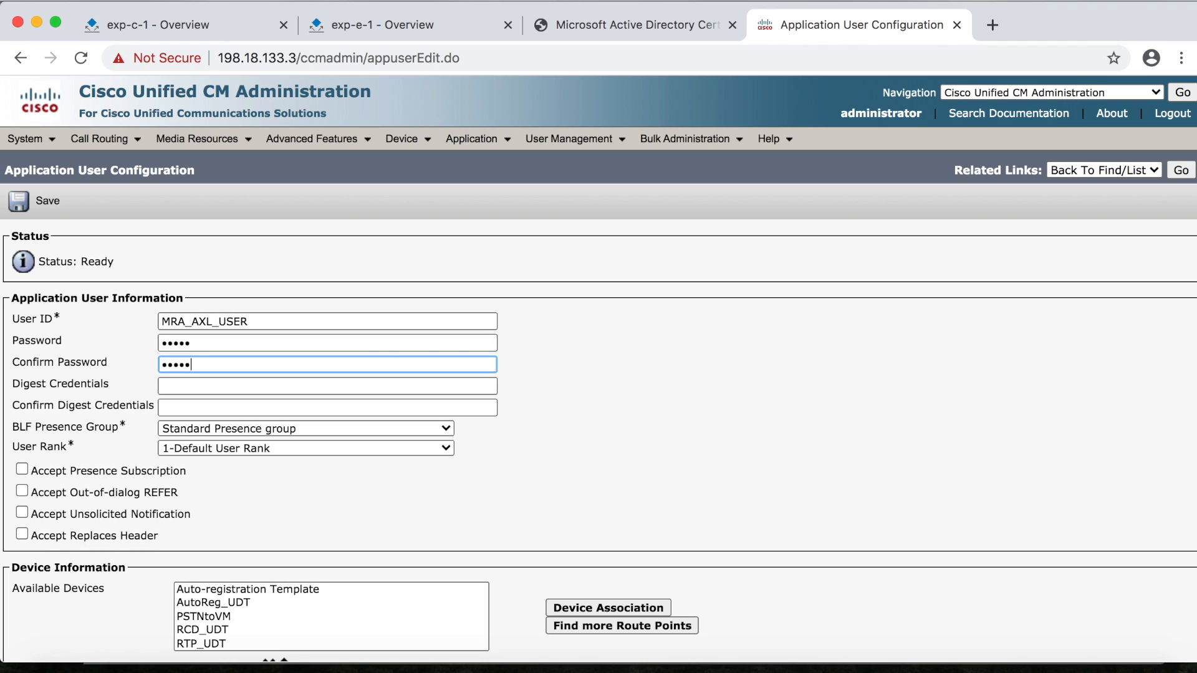
scroll(578, 409, "down", 6)
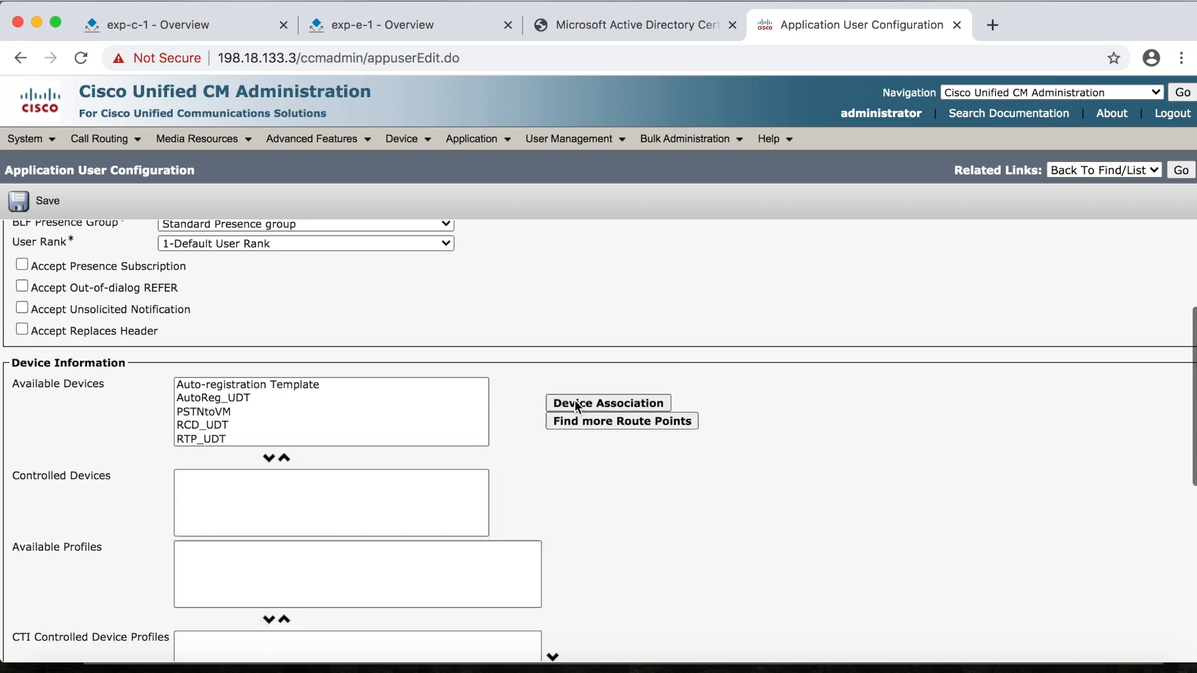
scroll(631, 504, "up", 2)
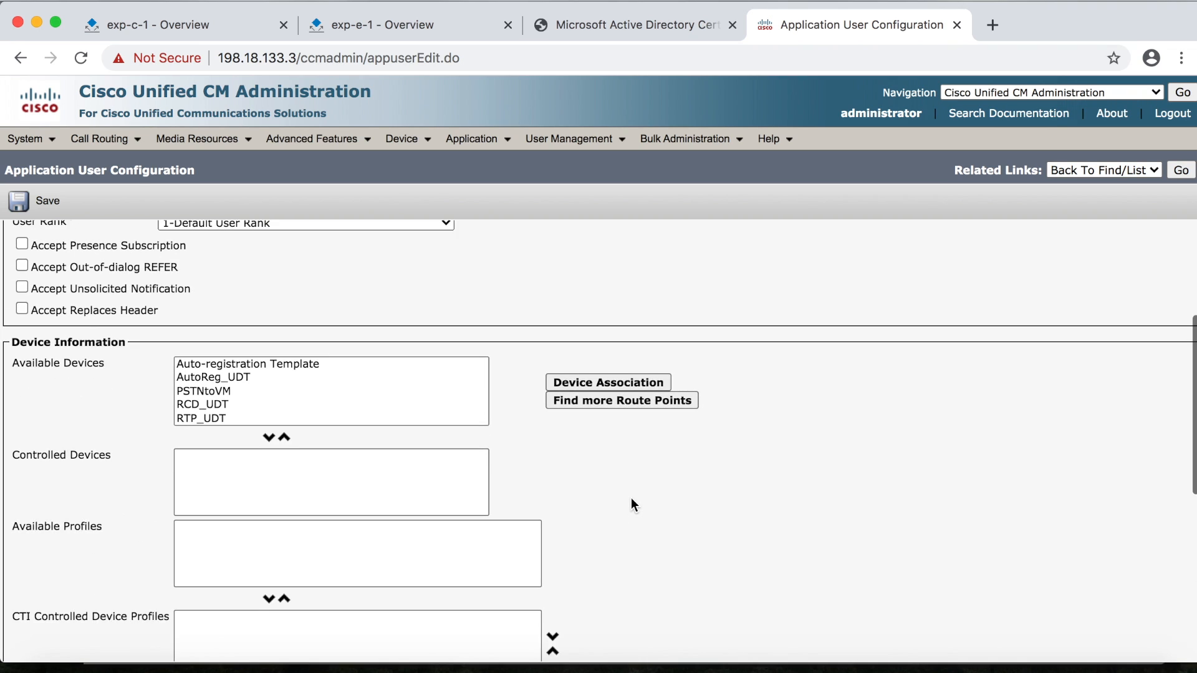
scroll(631, 503, "down", 6)
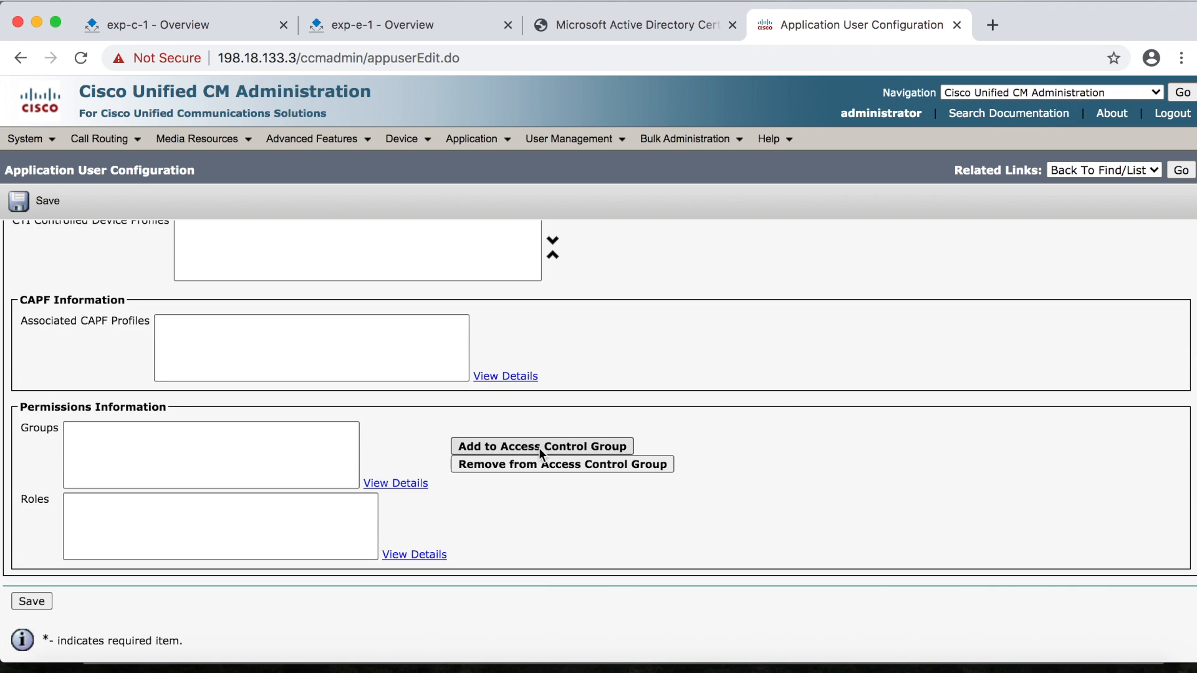
Give MRA_AXL_USER the Standard CCM Super Users access control group and save the user
left_click(562, 449)
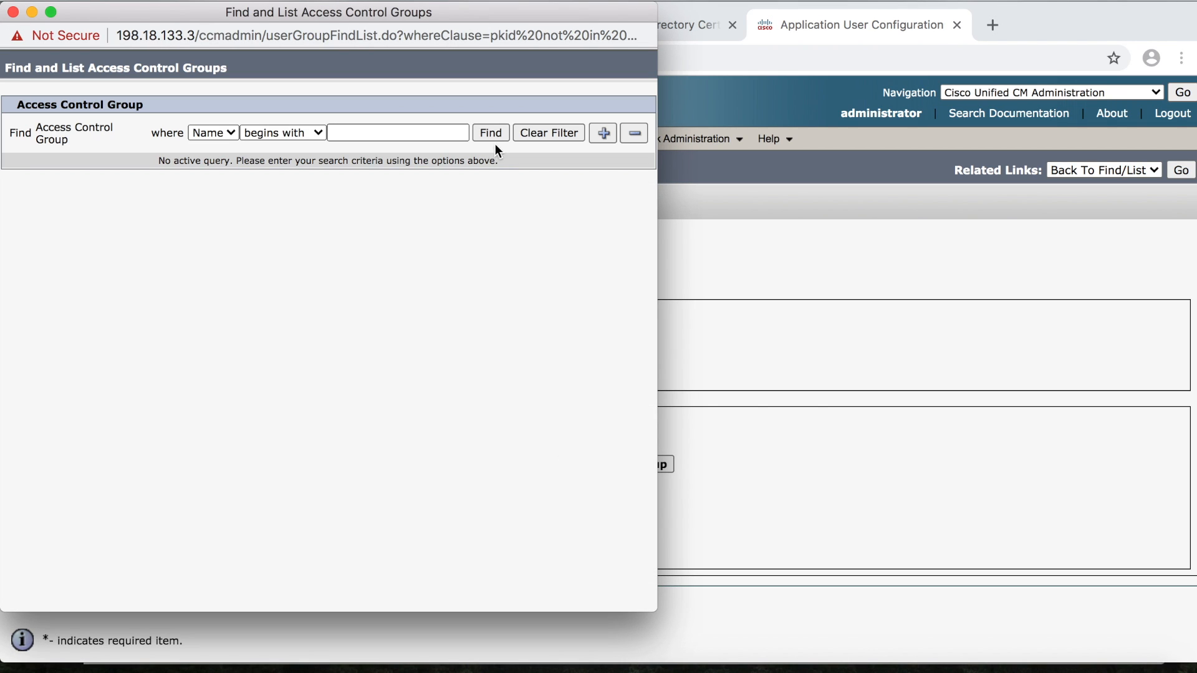
left_click(495, 138)
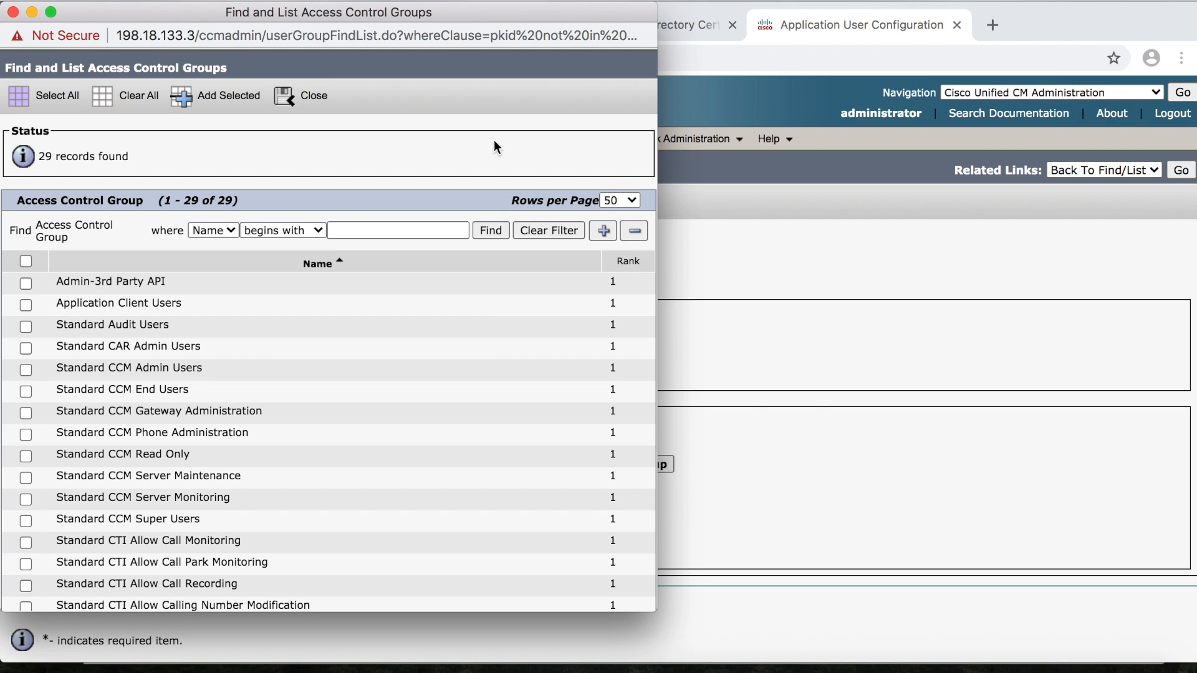
scroll(533, 346, "down", 5)
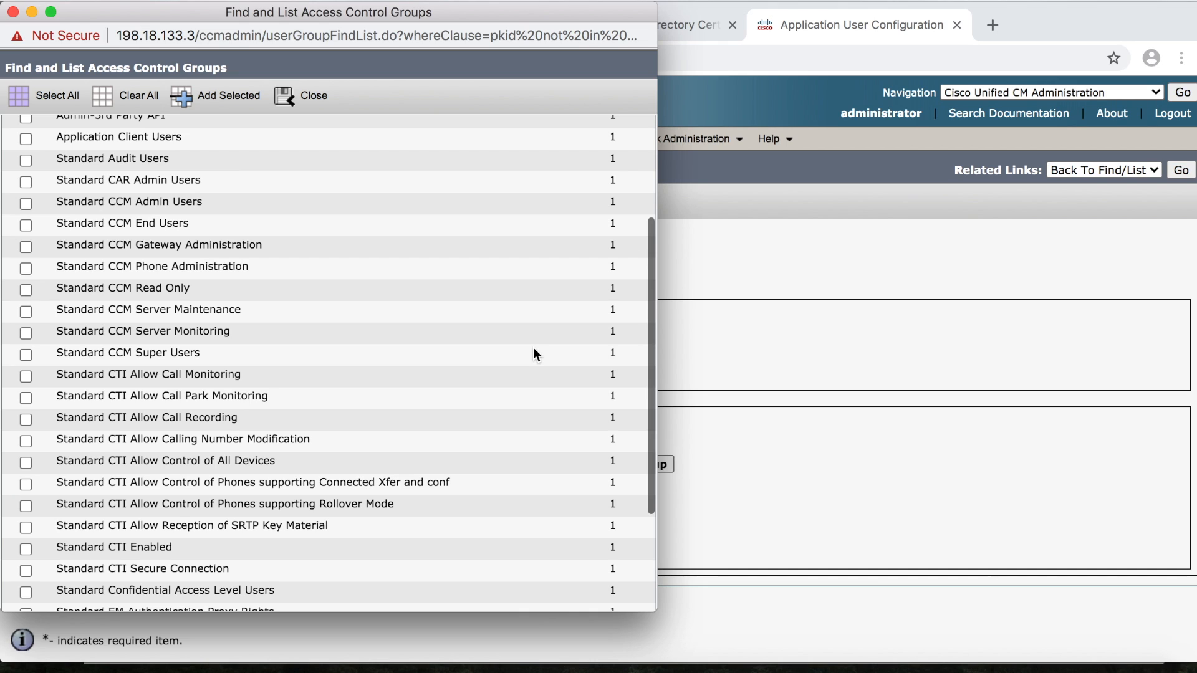
left_click(26, 355)
scroll(462, 435, "down", 5)
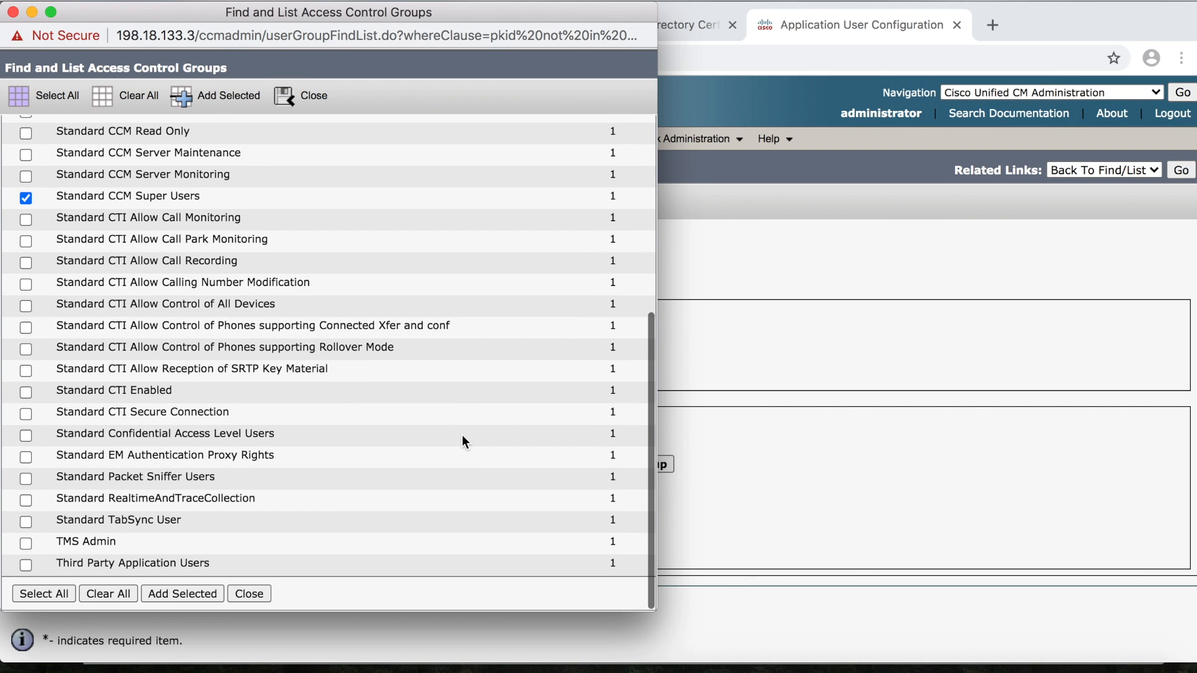
left_click(167, 594)
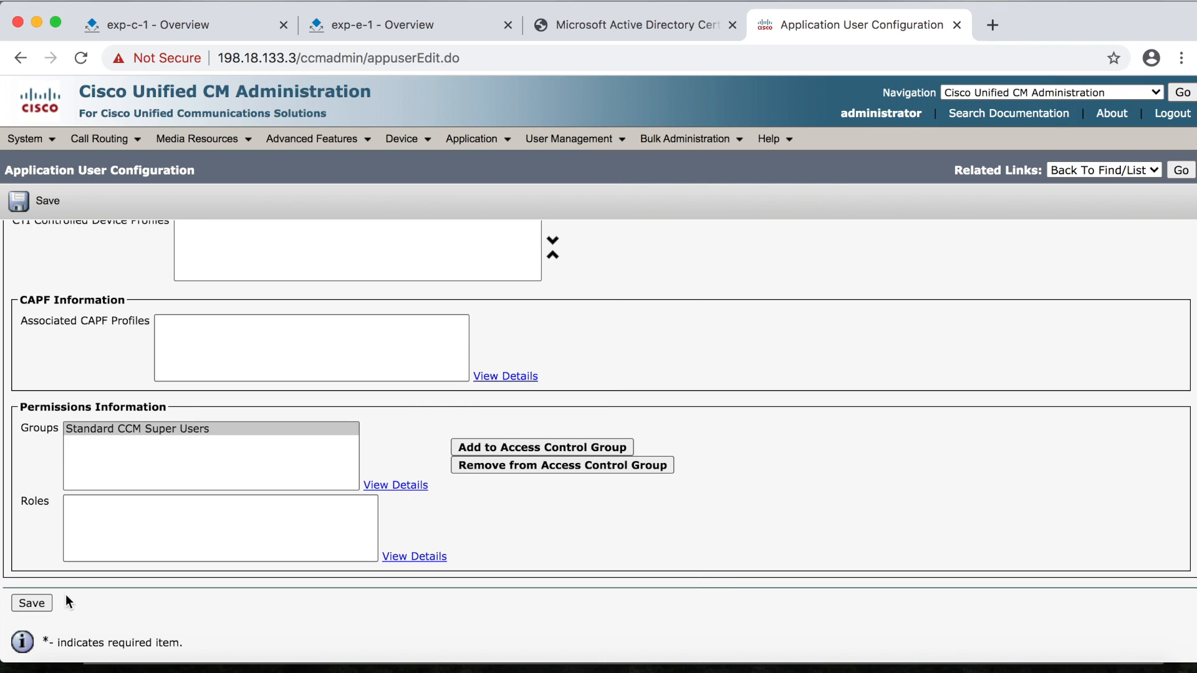
left_click(32, 604)
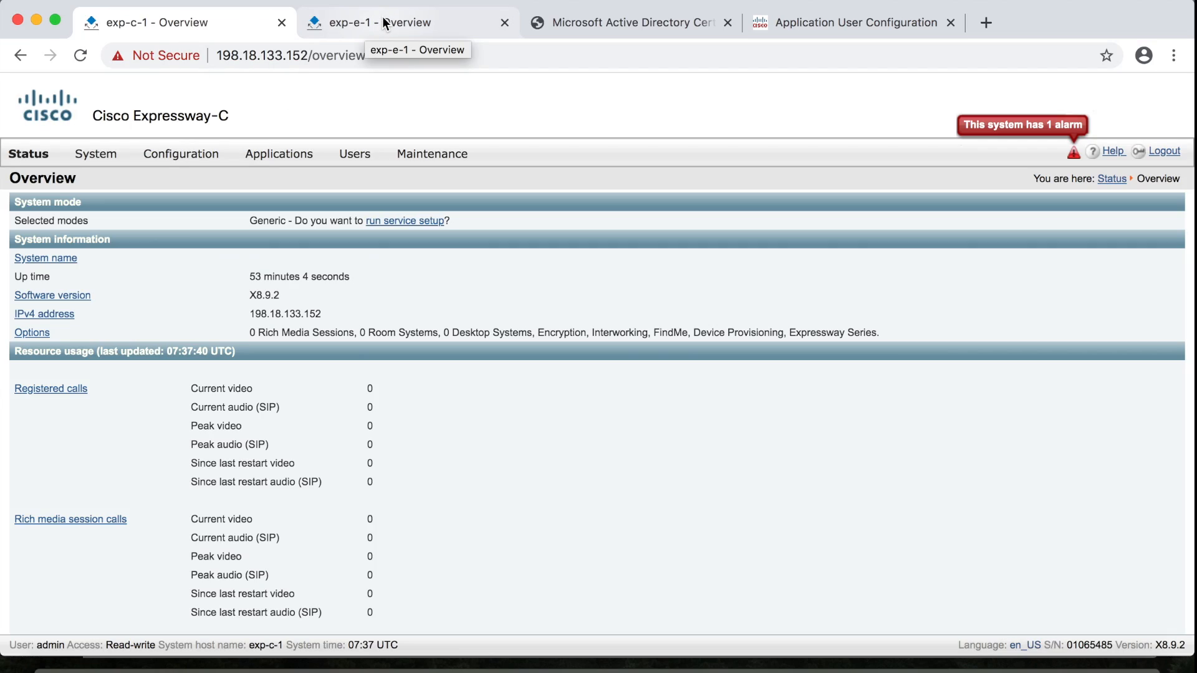
On Expressway-E, save Unified Communications mode as Mobile and remote access, then return to Expressway-C
left_click(385, 22)
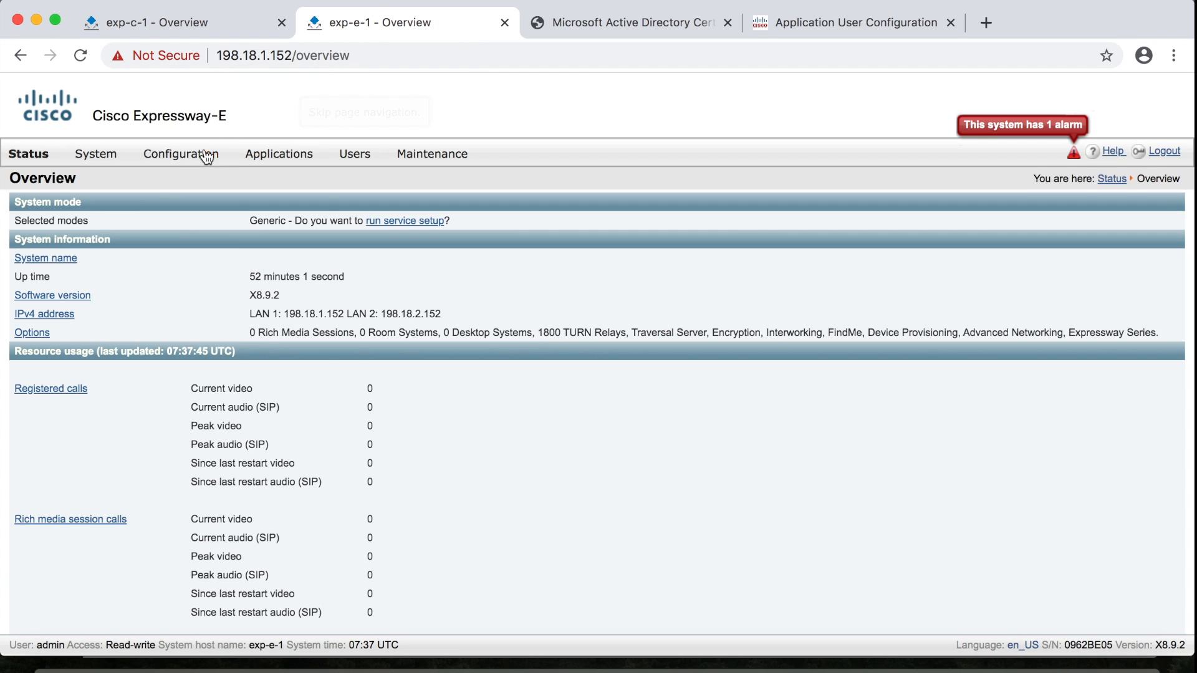
mouse_move(206, 156)
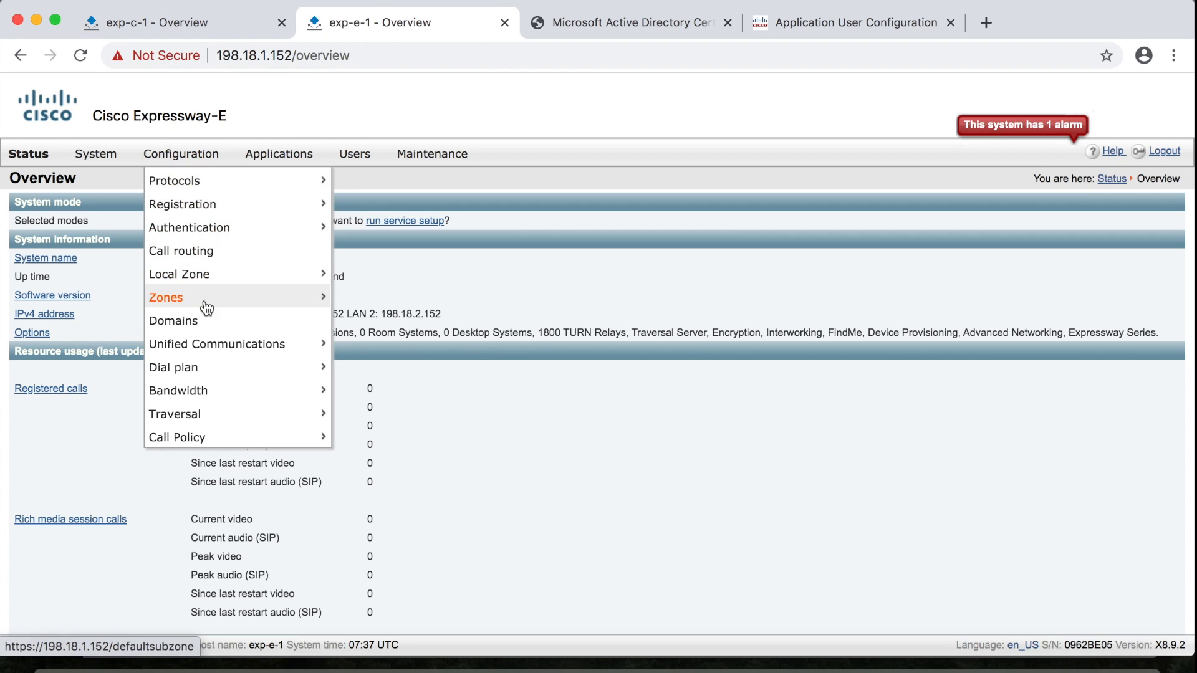
mouse_move(212, 346)
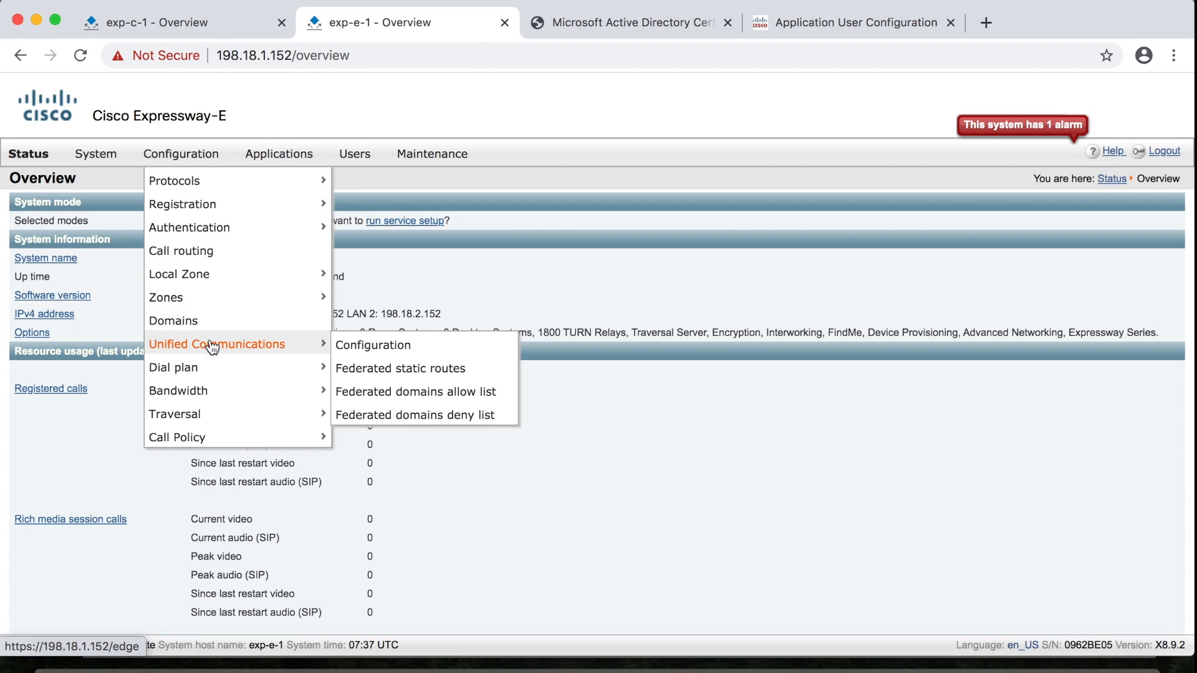
left_click(383, 351)
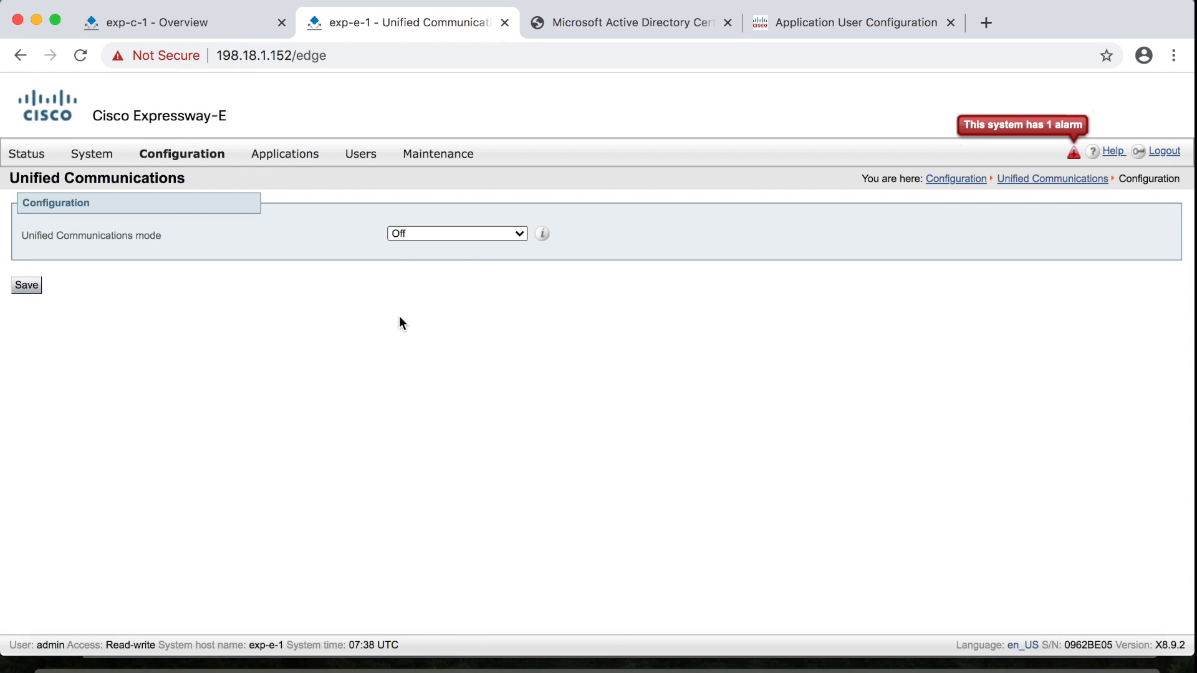
left_click(506, 237)
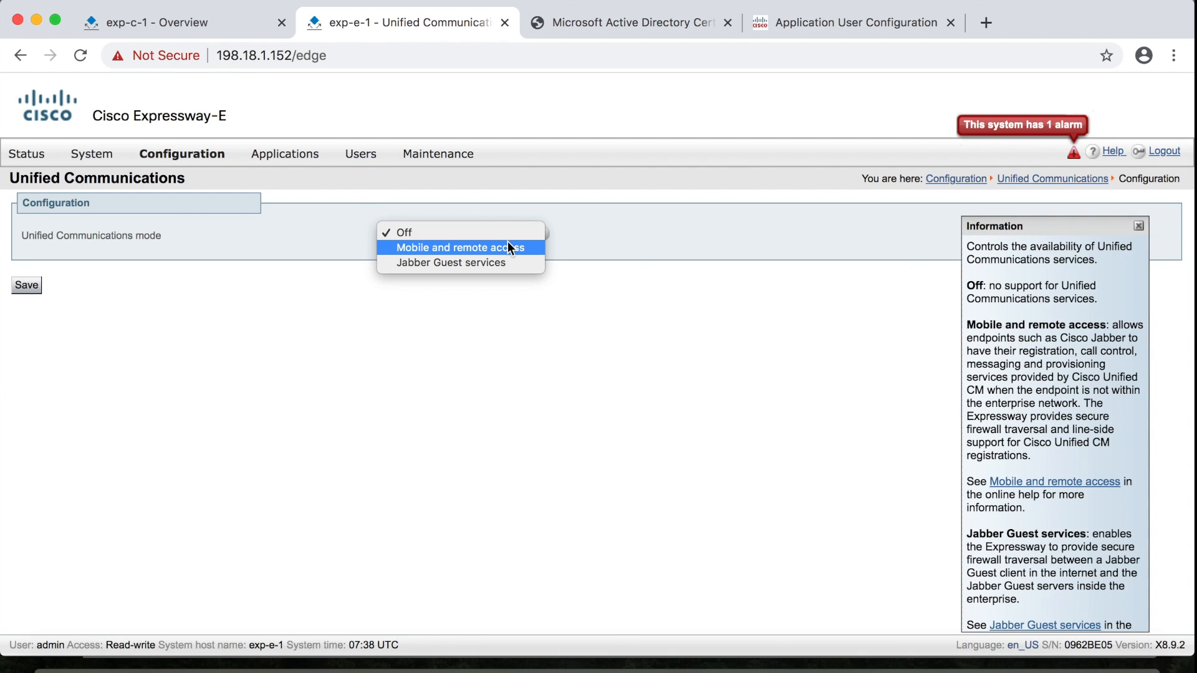
left_click(509, 250)
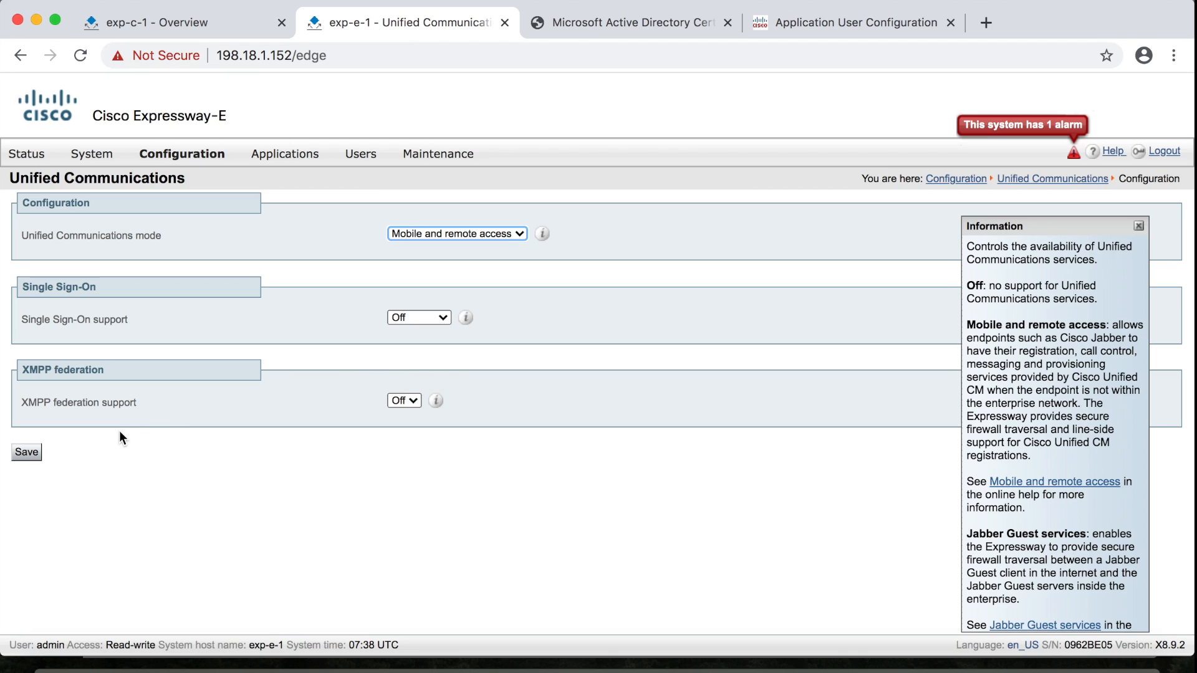
left_click(27, 454)
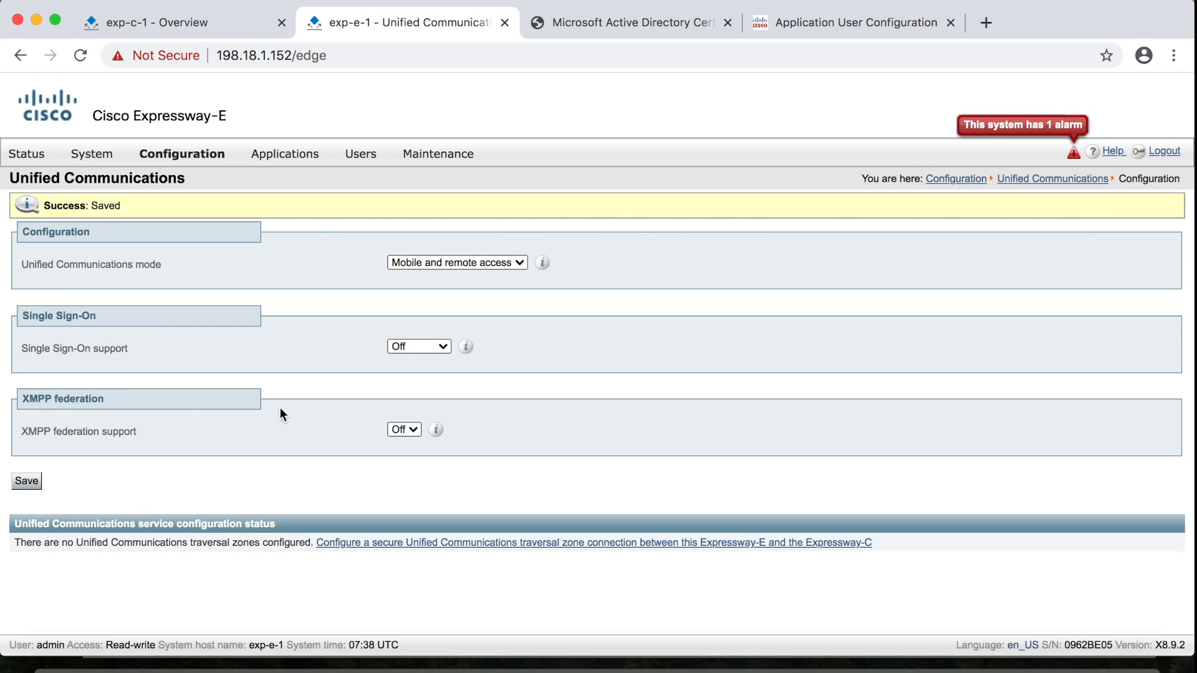
left_click(167, 22)
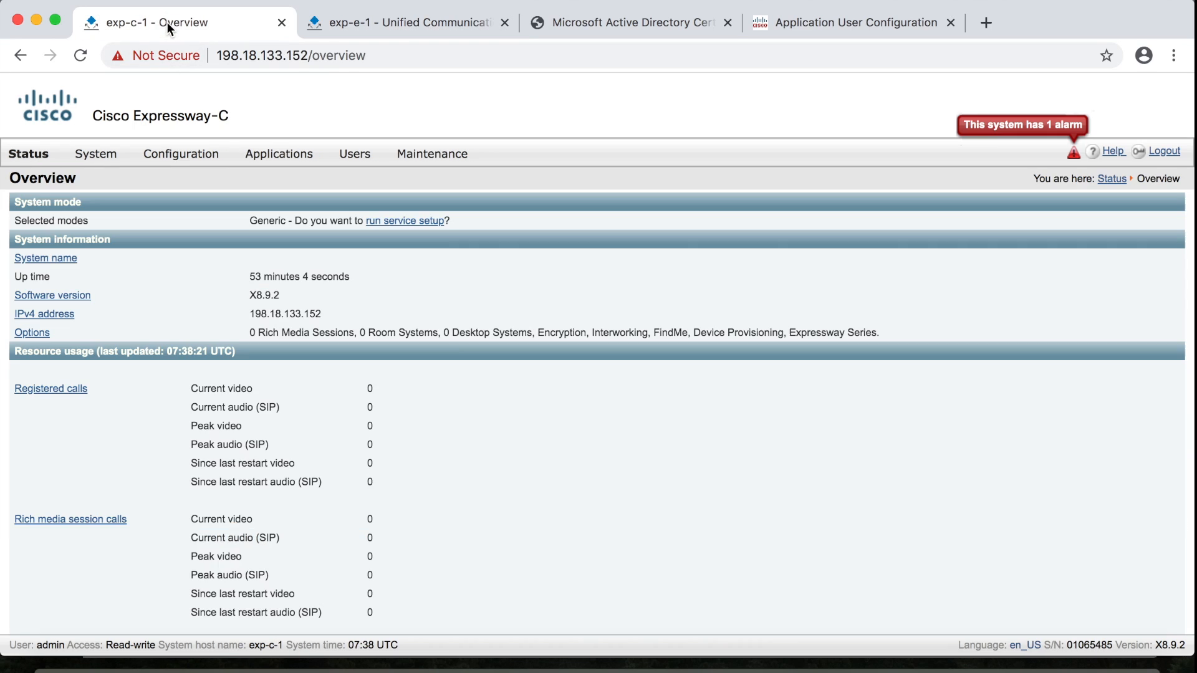
On Expressway-C, choose Mobile and remote access as the Unified Communications mode and save
mouse_move(180, 154)
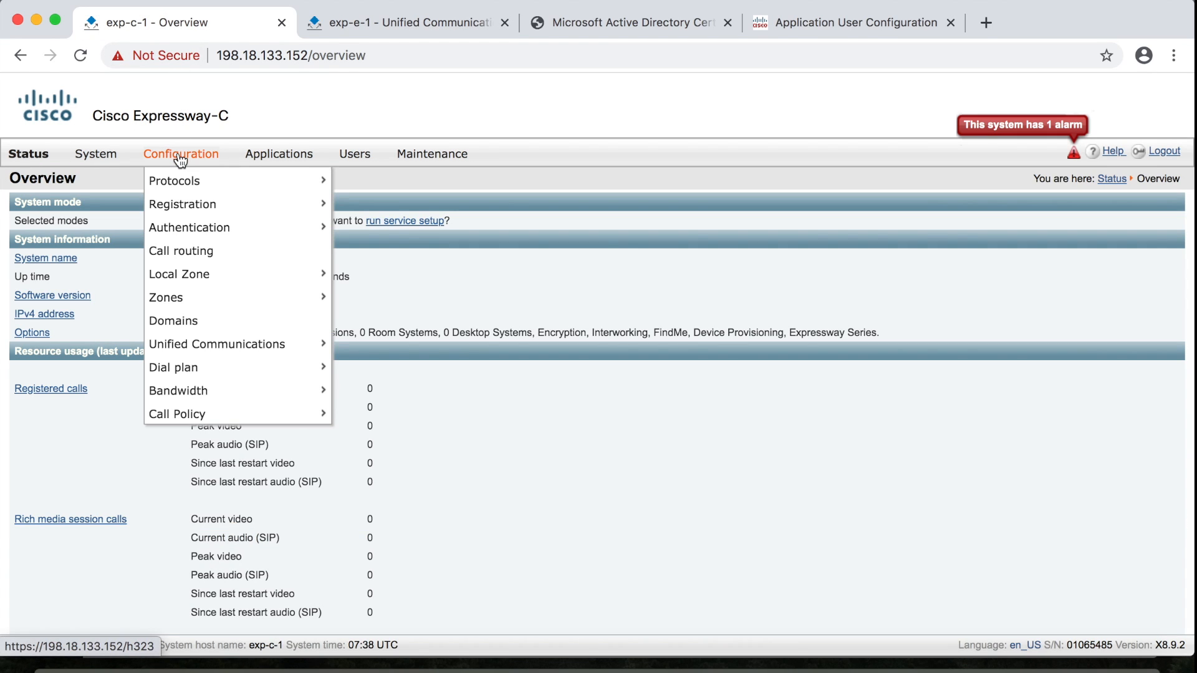
mouse_move(217, 359)
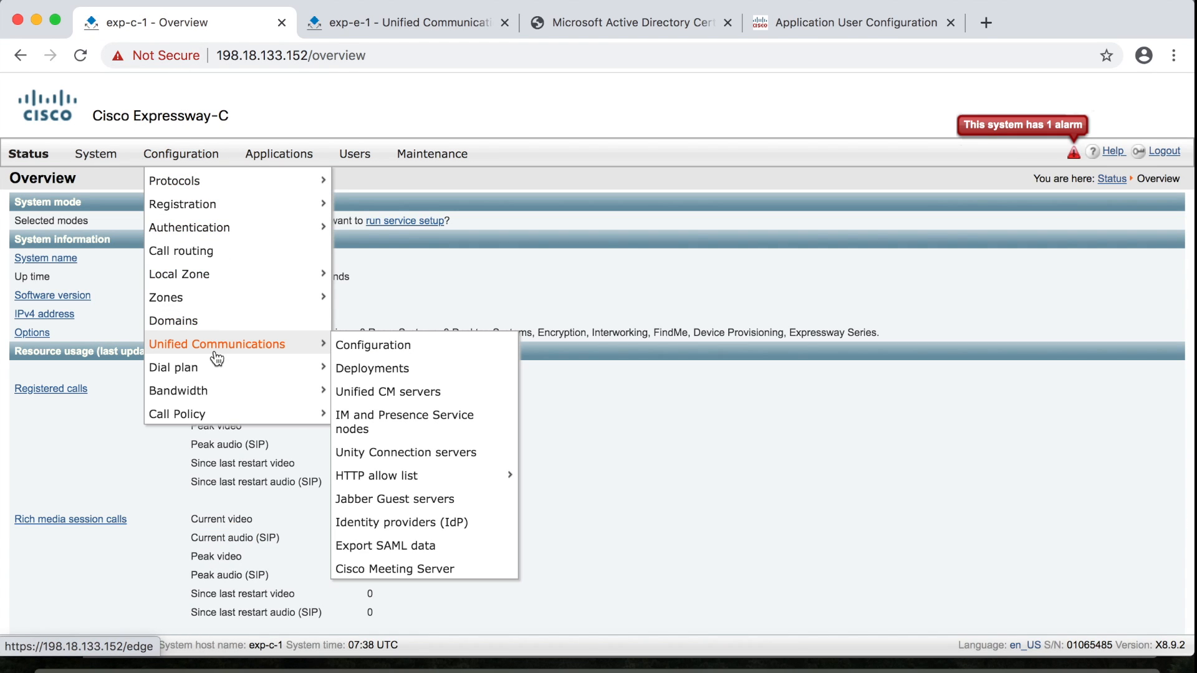
left_click(382, 346)
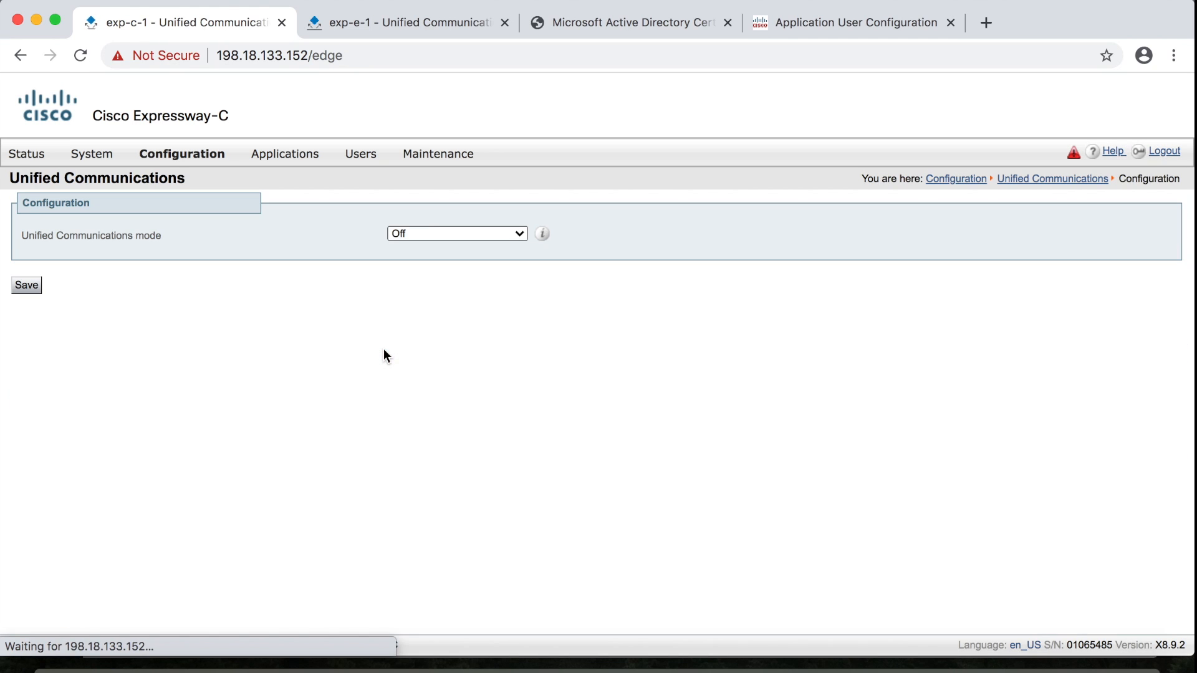
left_click(513, 237)
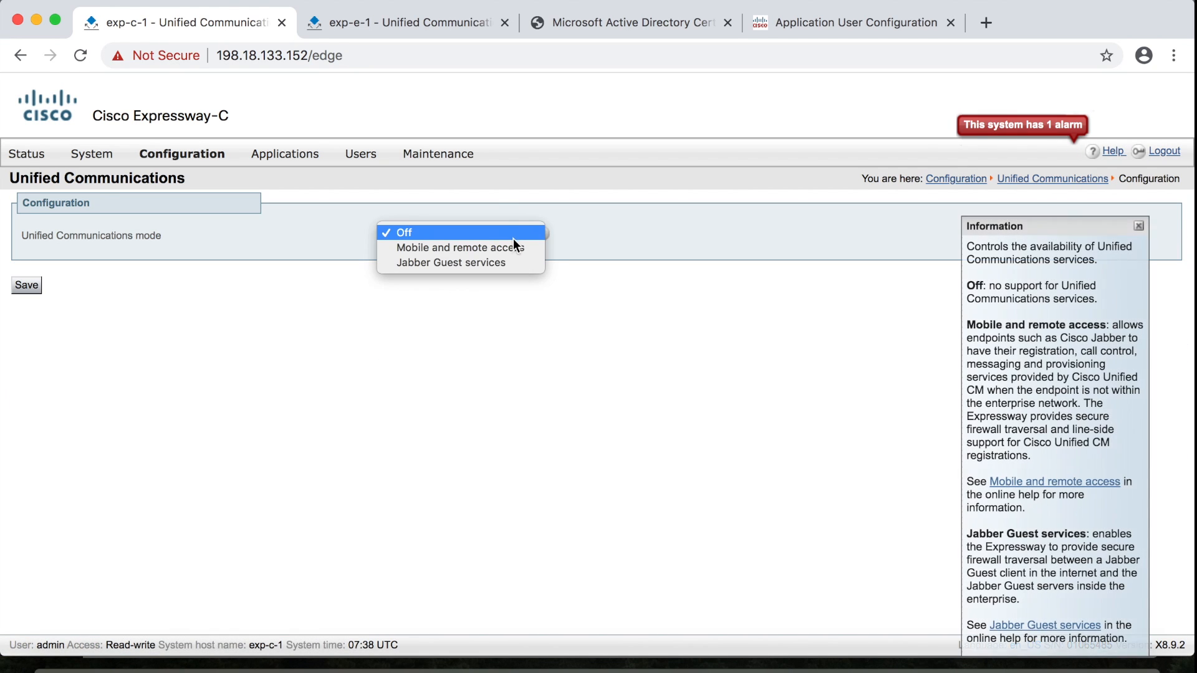
left_click(510, 247)
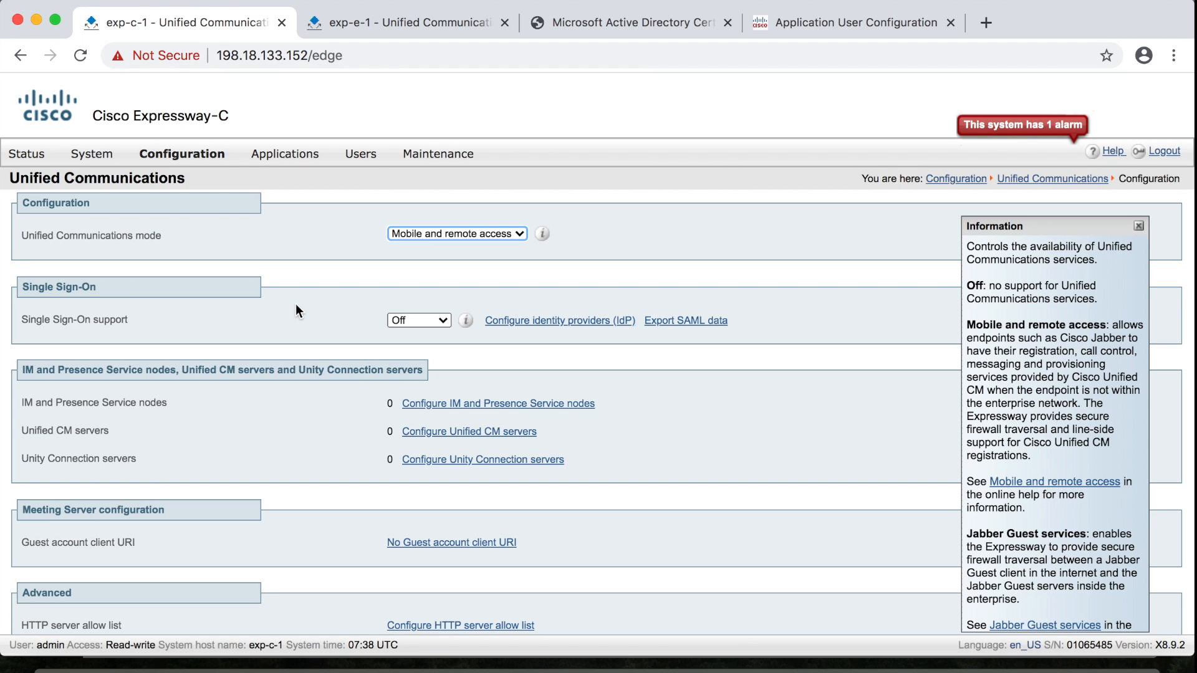
scroll(295, 309, "down", 5)
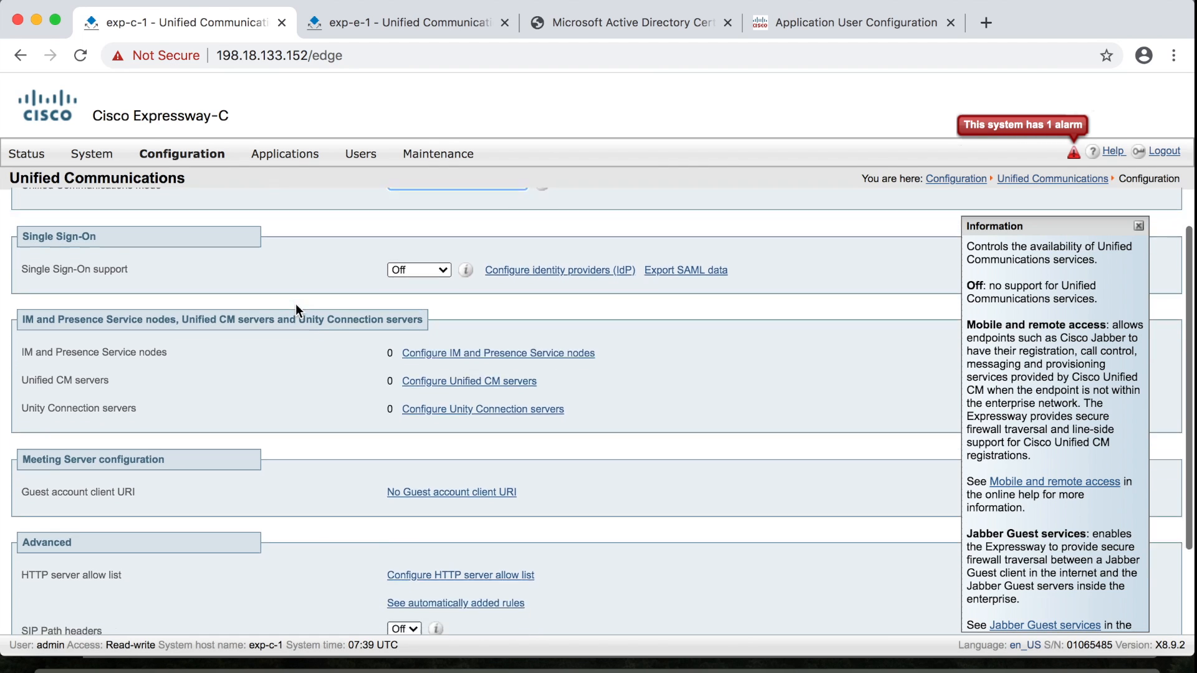
left_click(34, 591)
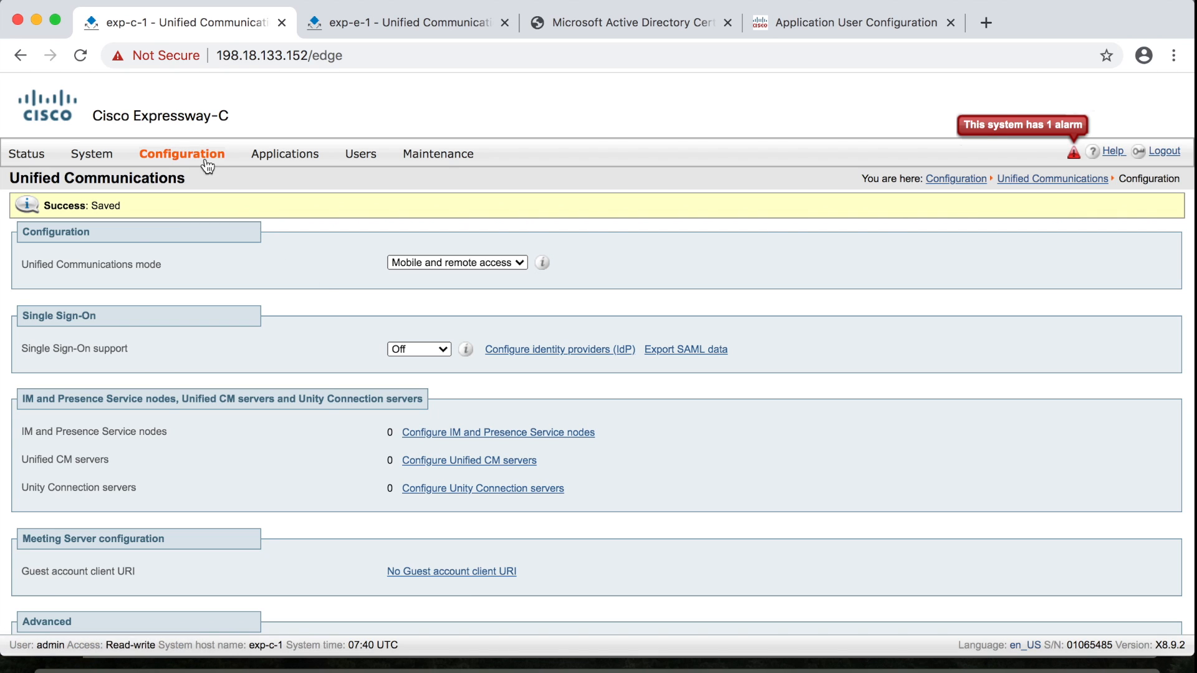
Start a new Unified CM server entry with publisher address 198.18.133.3
mouse_move(205, 161)
mouse_move(227, 346)
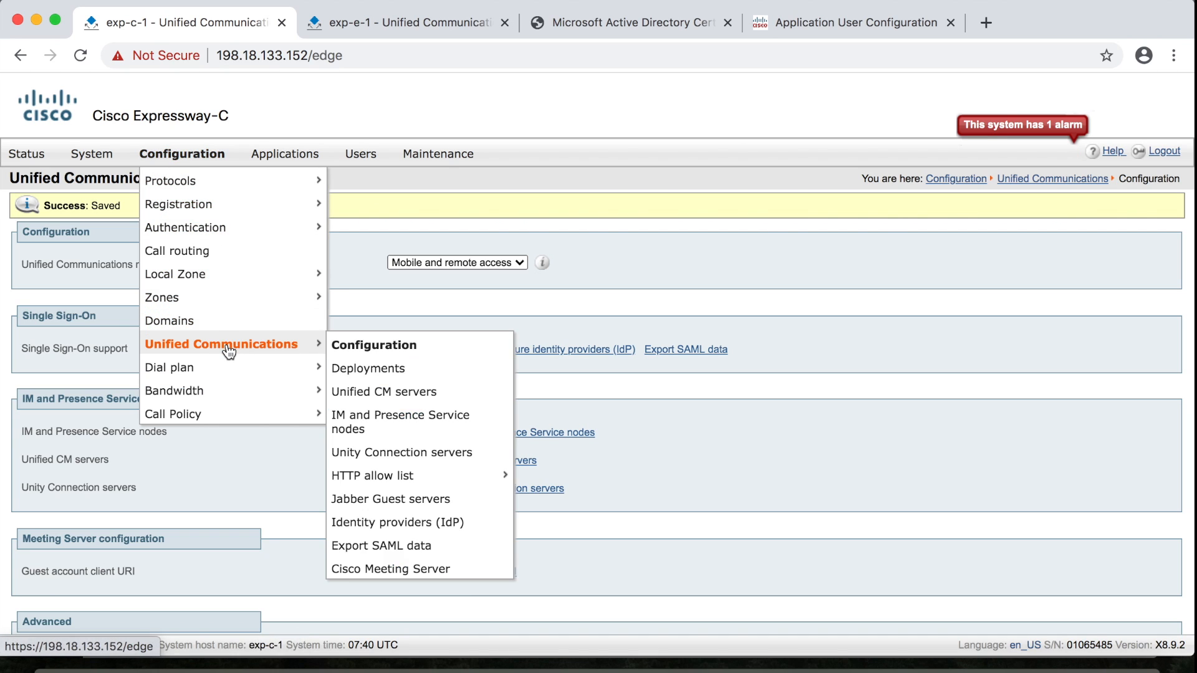
left_click(365, 393)
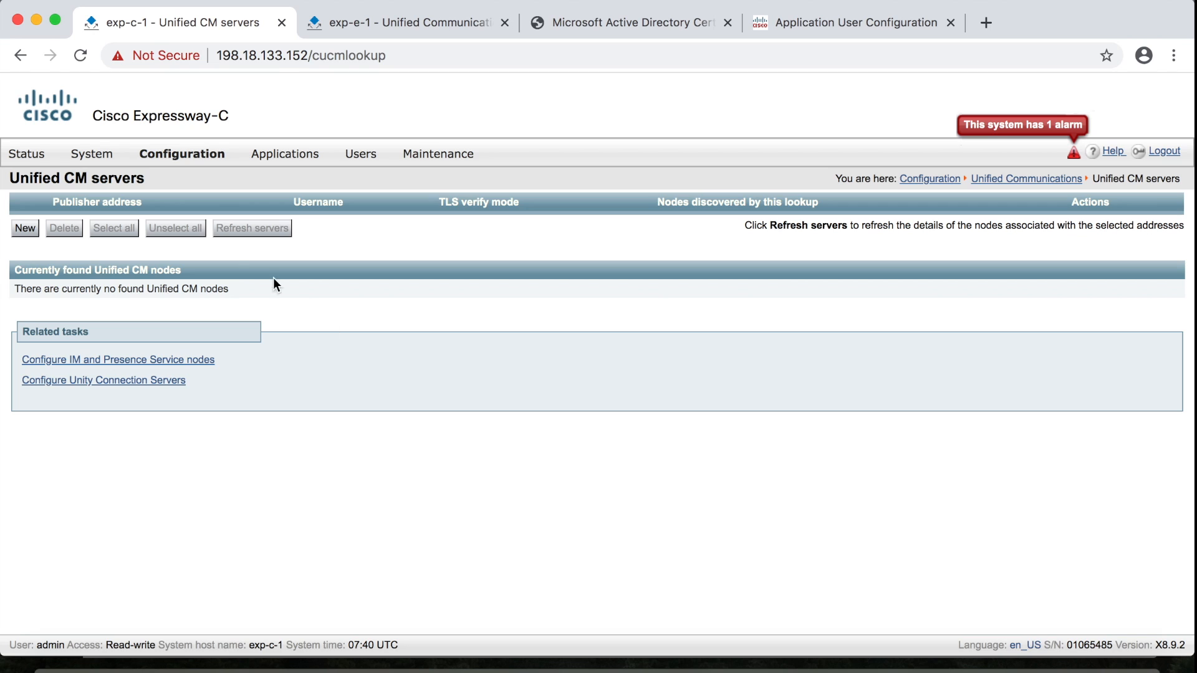
left_click(28, 229)
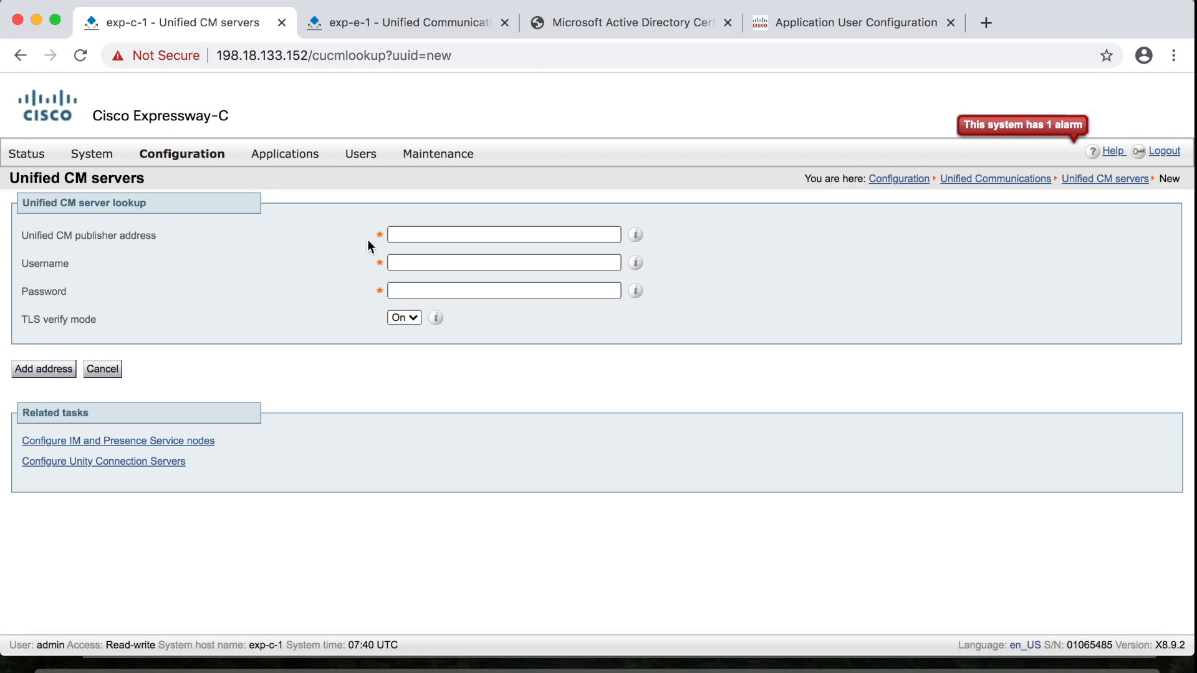
left_click(402, 234)
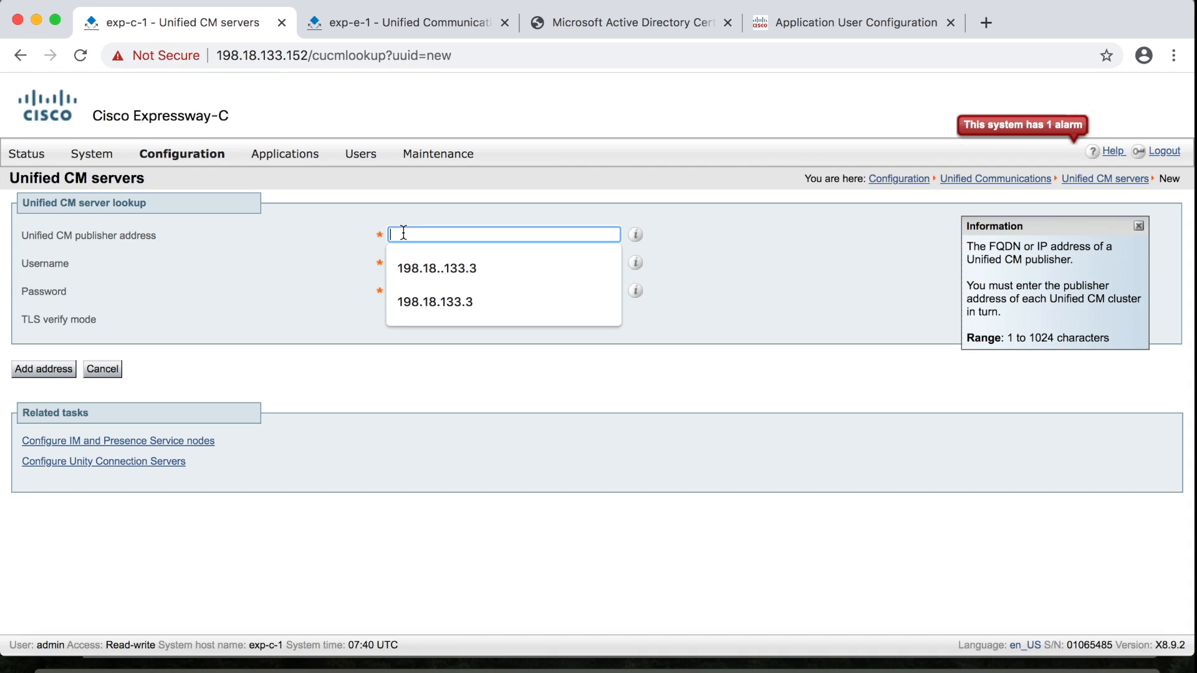
left_click(469, 302)
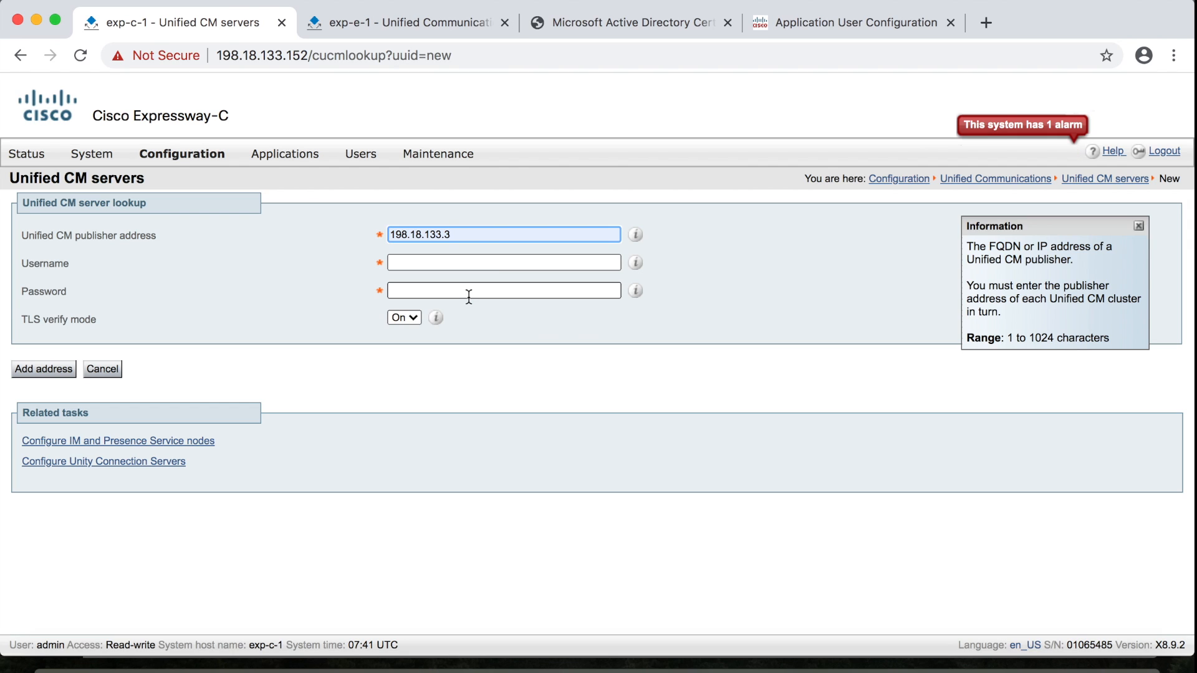
Enter AXL user MRA_AXL_USER and its password, set TLS verify Off, and add the publisher
left_click(445, 264)
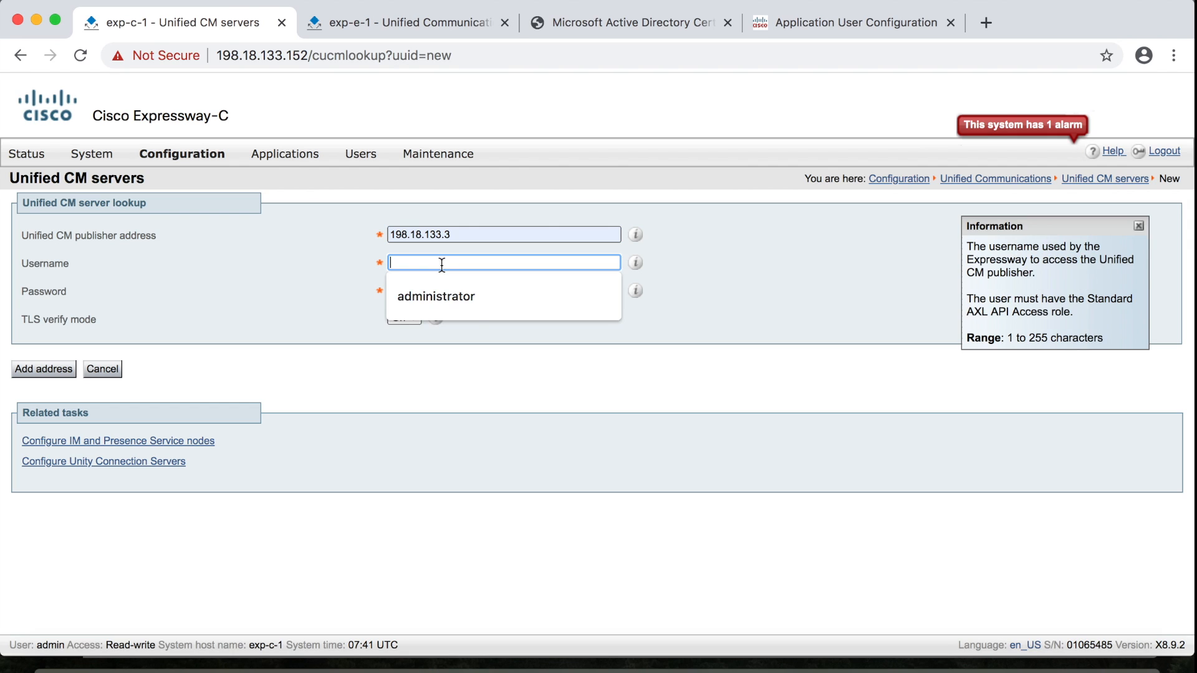
type("MRA")
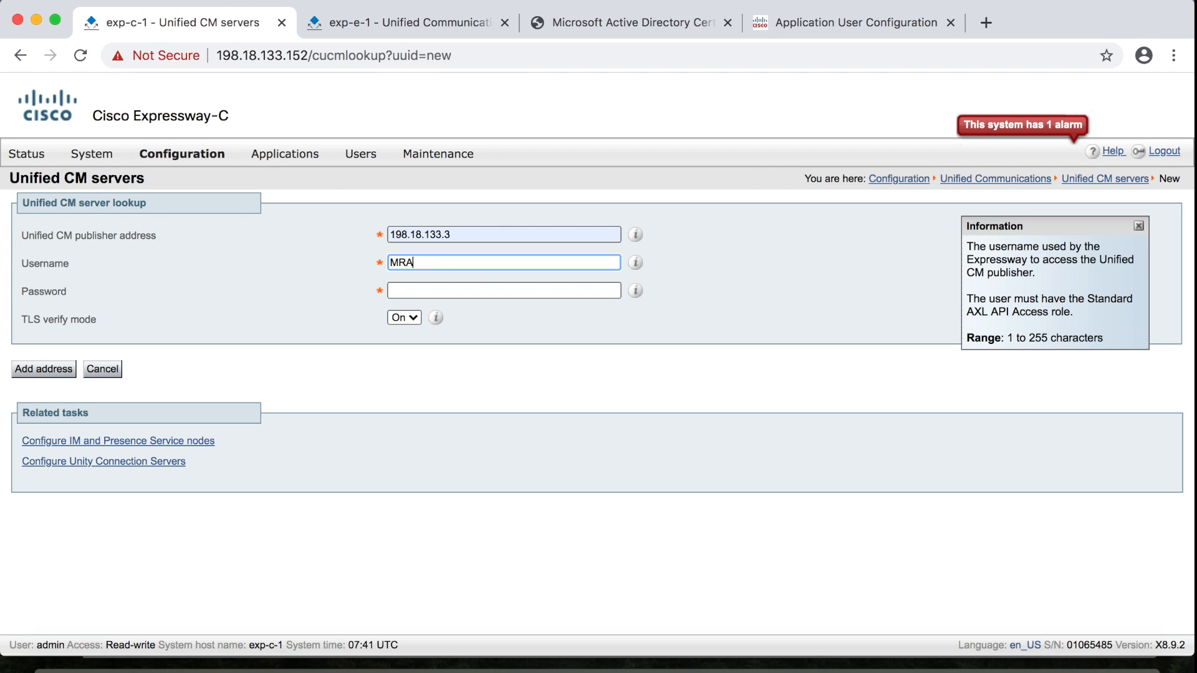
type("_AXL_USER")
left_click(442, 289)
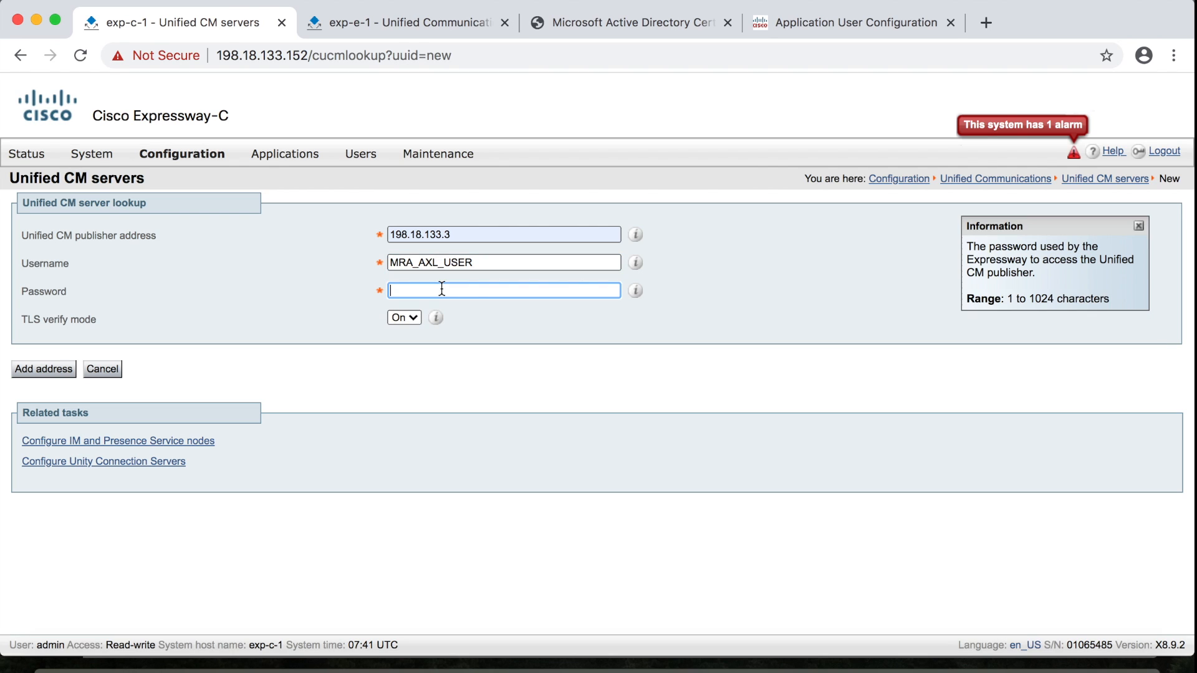
type("cisco")
left_click(411, 318)
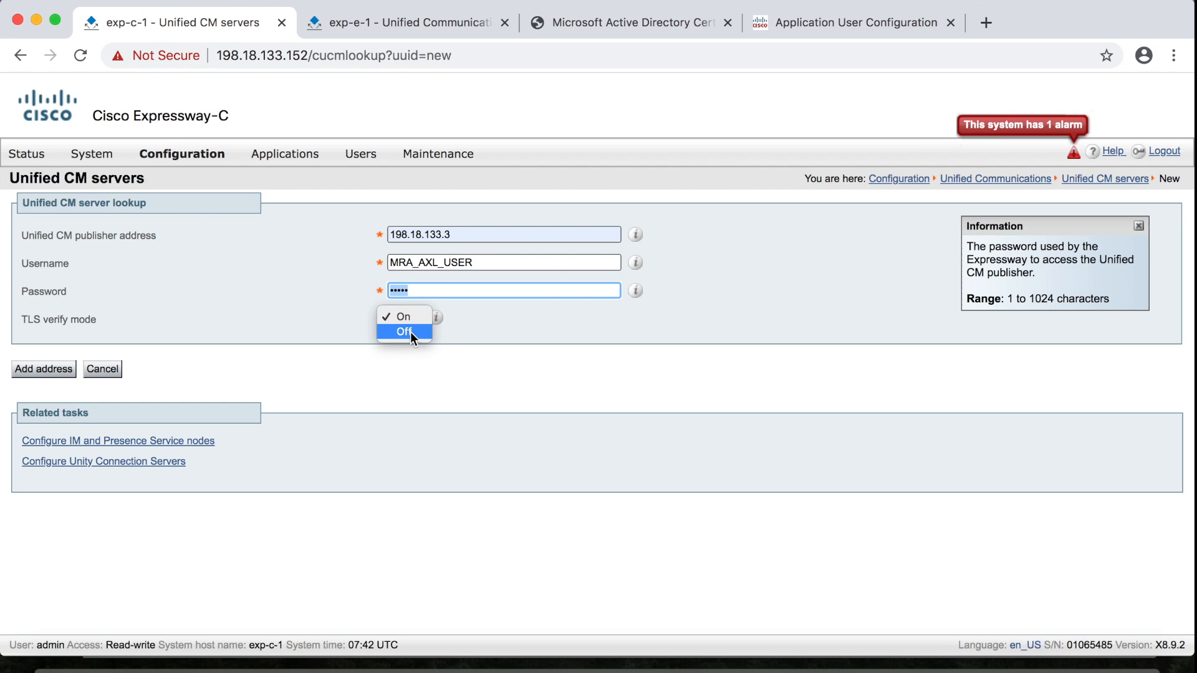
left_click(410, 332)
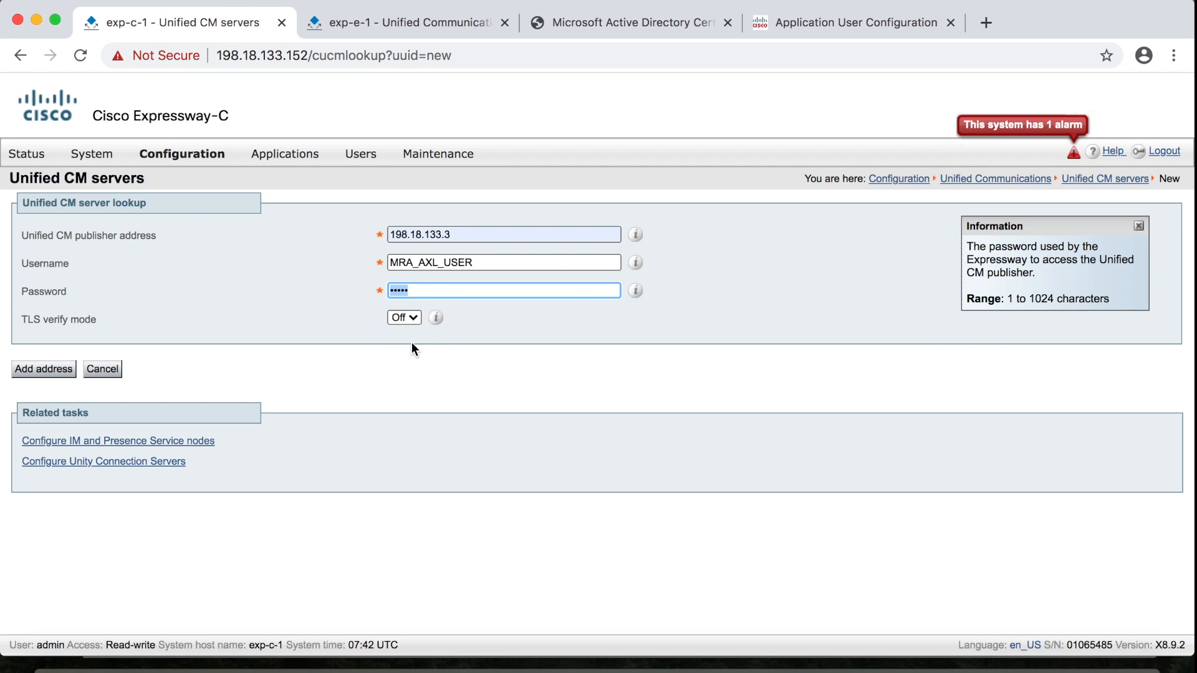
left_click(51, 370)
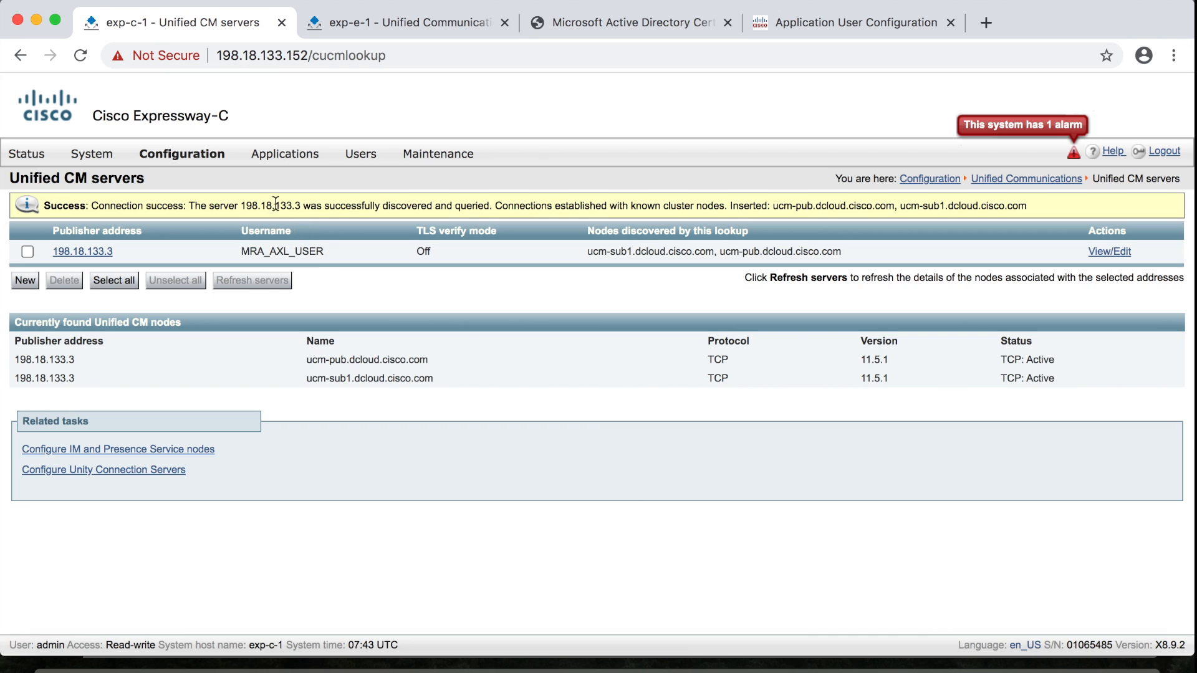
Inspect the CEtcp-ucm-pub.dcloud.cisco.com zone, then open its auto-generated search rule
mouse_move(193, 161)
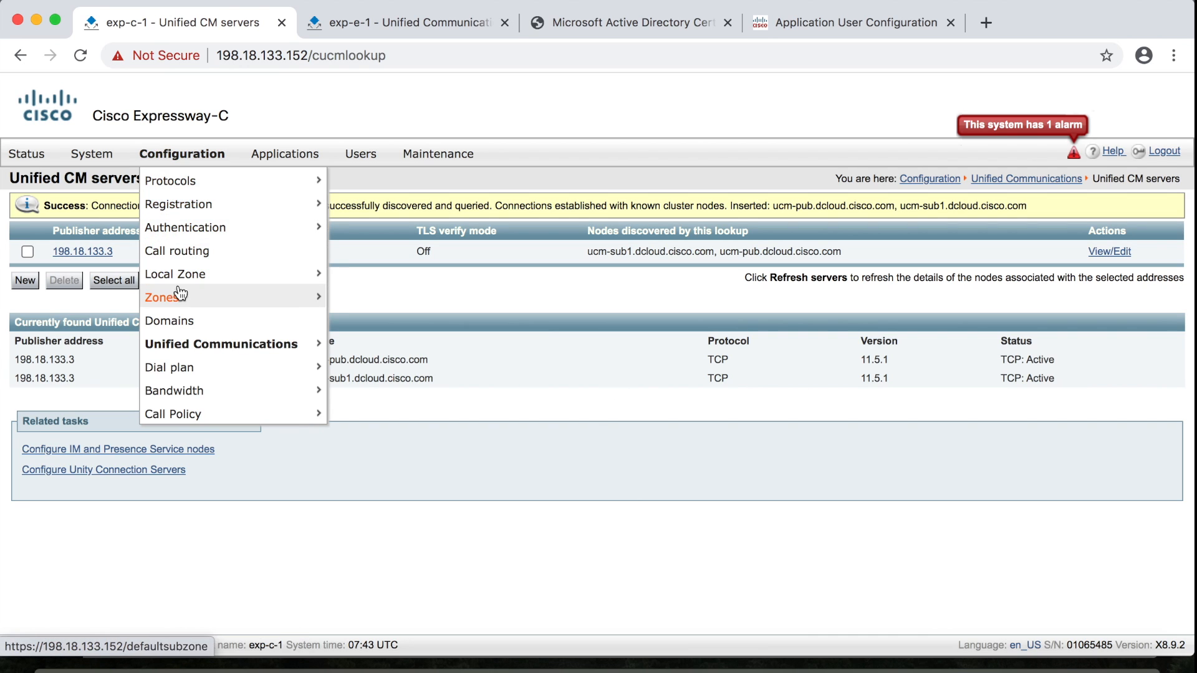
mouse_move(178, 303)
left_click(373, 299)
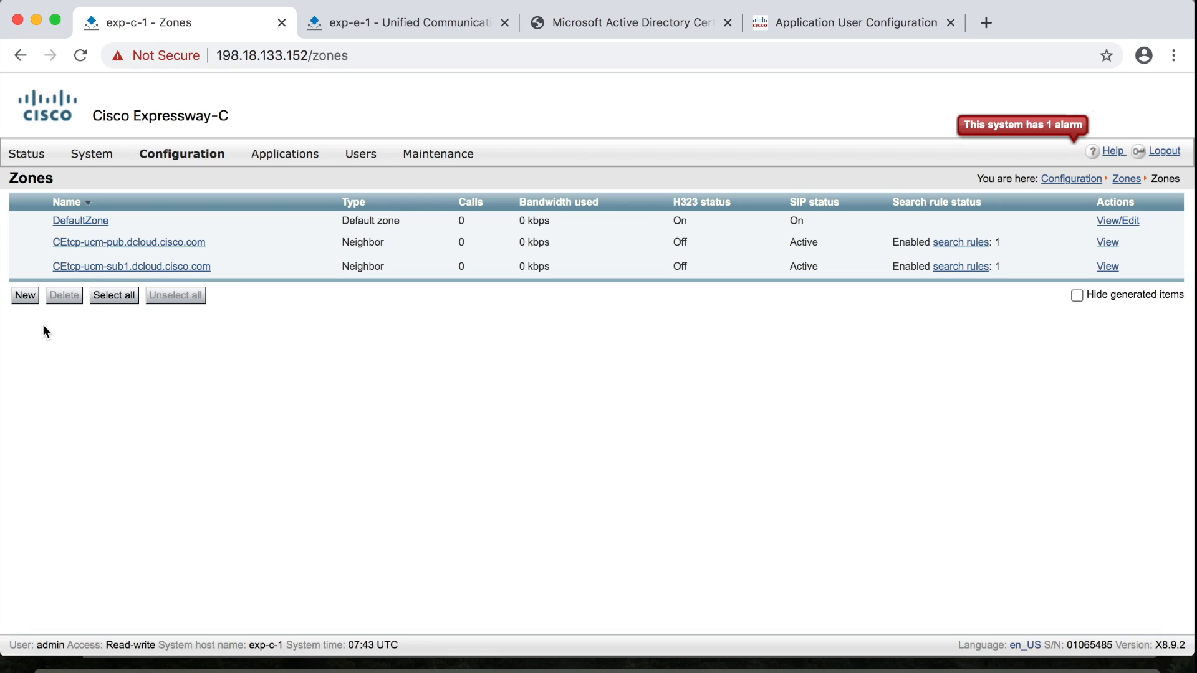
left_click(132, 249)
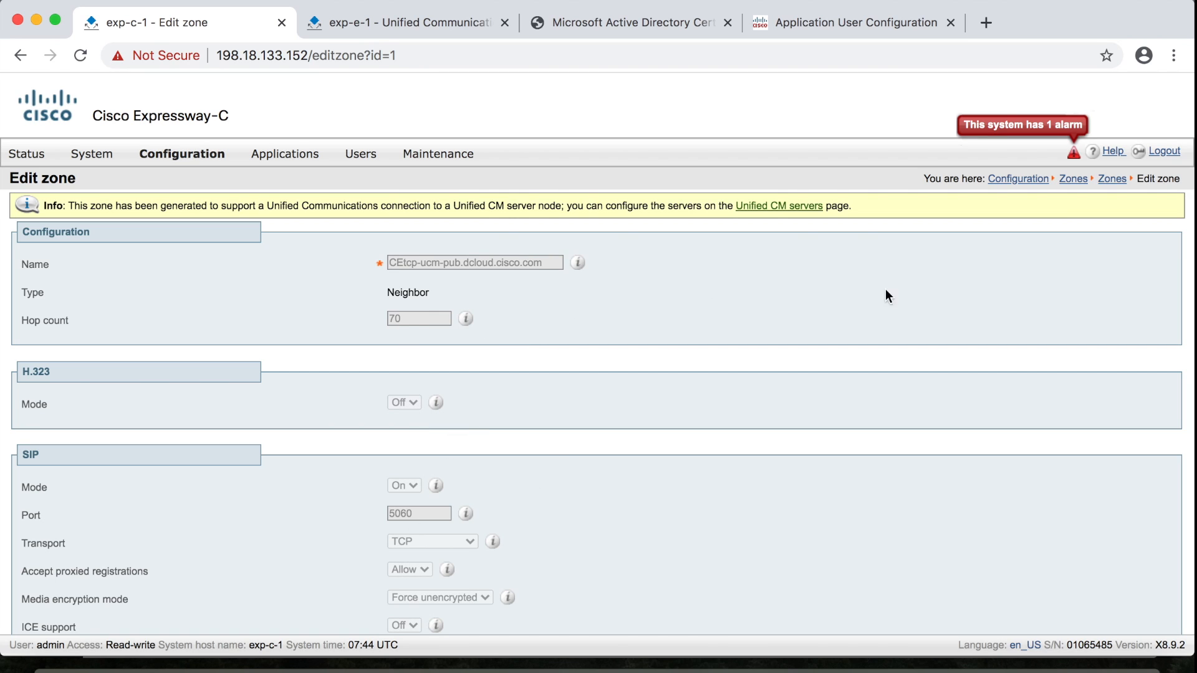
left_click(1111, 179)
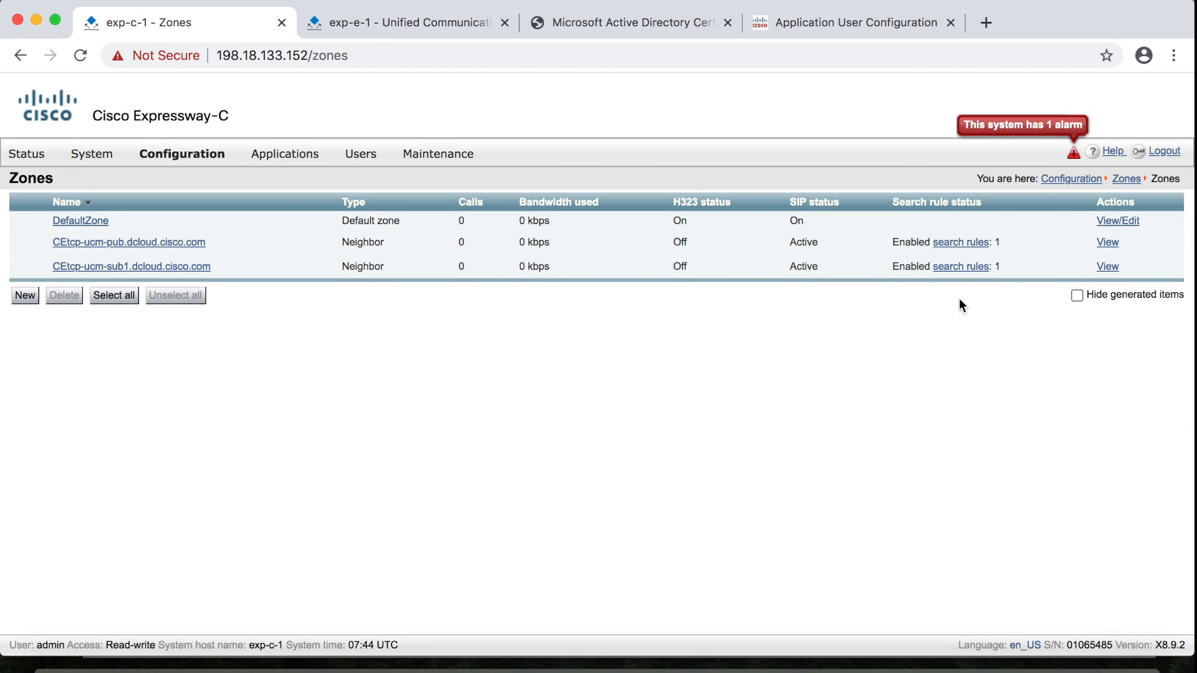
left_click(984, 241)
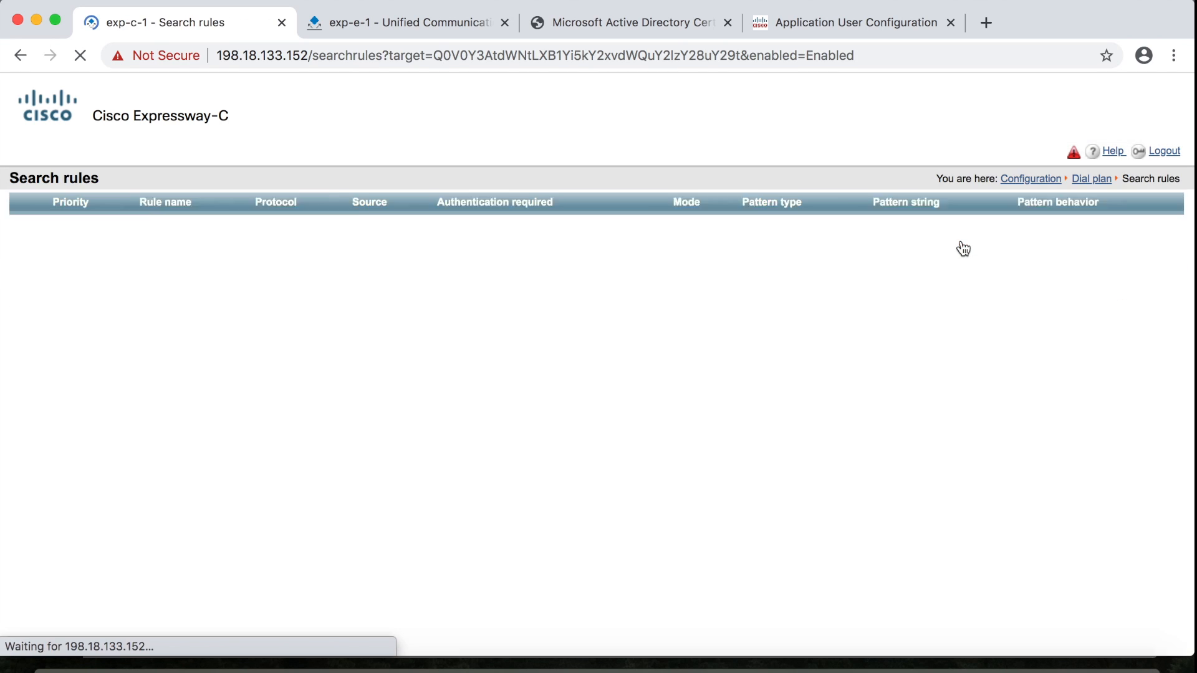
left_click(133, 237)
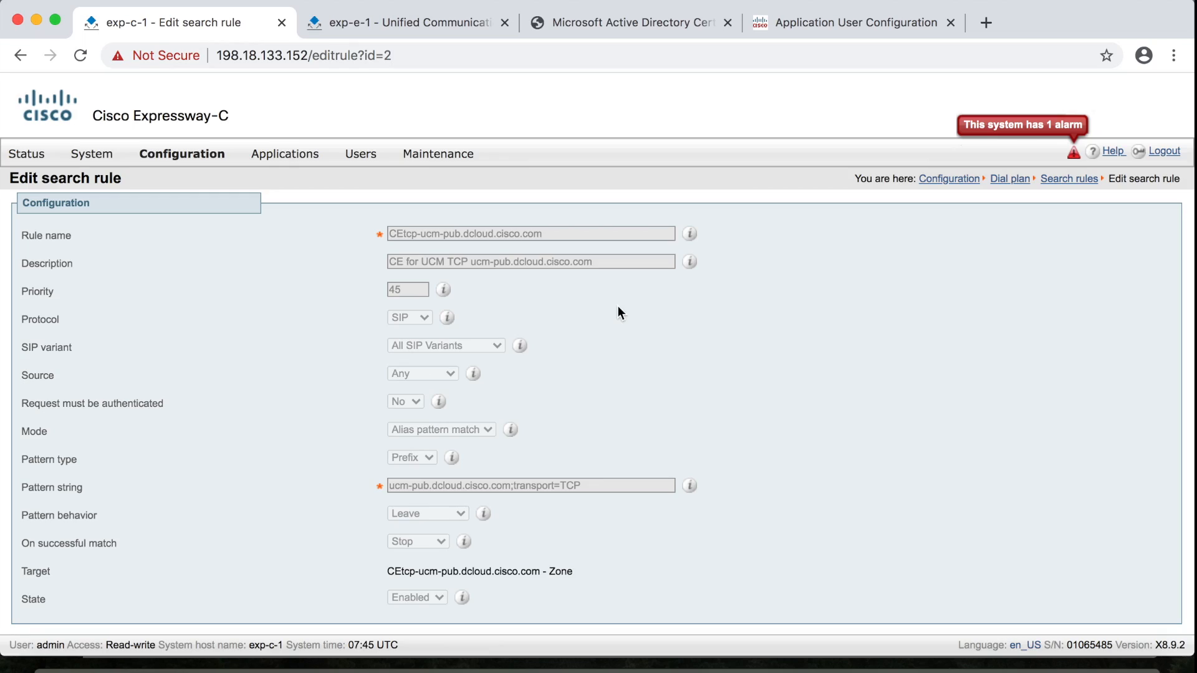
Open the dcloud.cisco.com domain from the Domains list
mouse_move(204, 161)
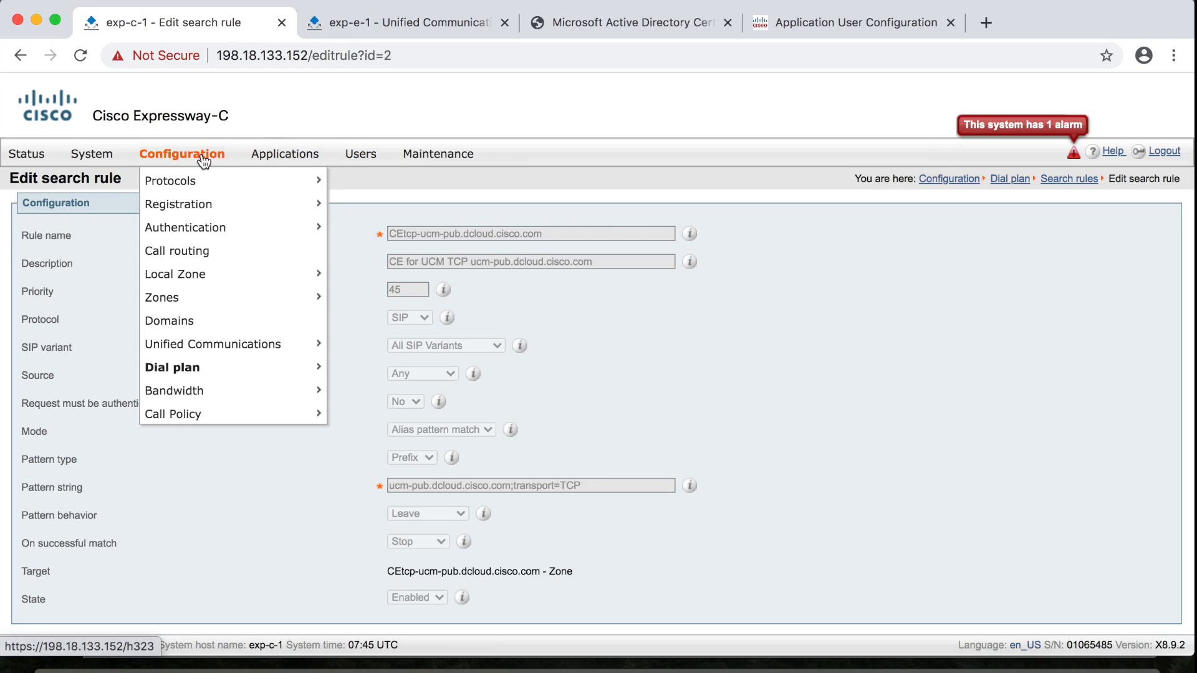
left_click(178, 320)
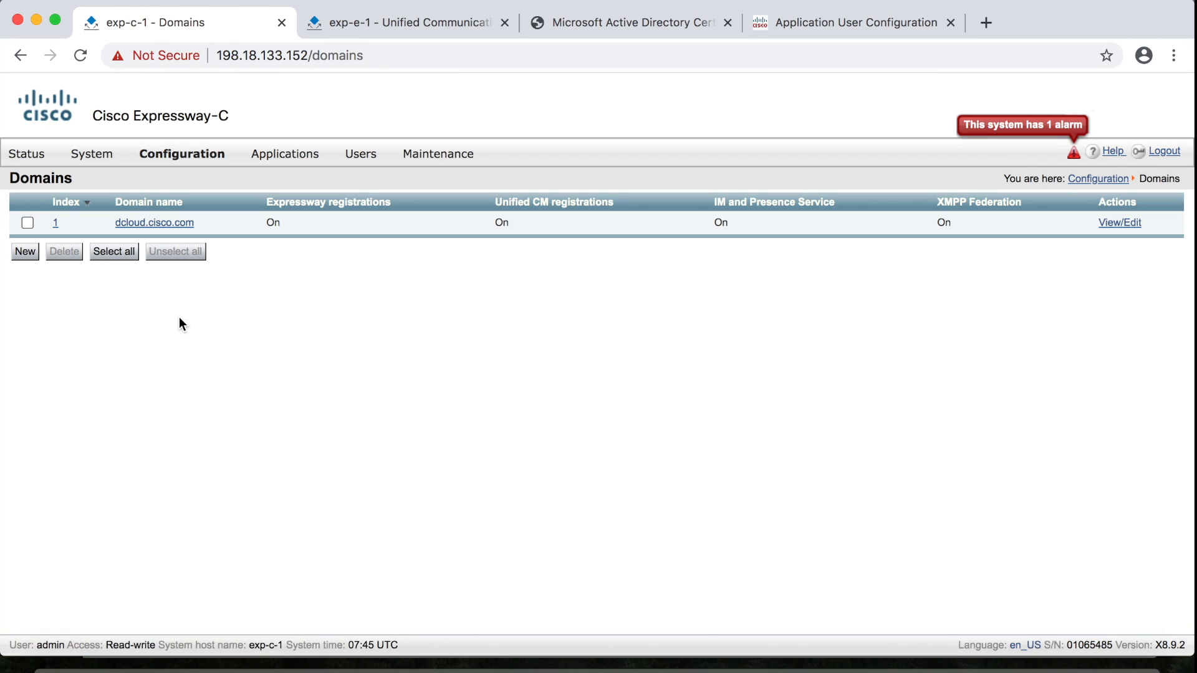
left_click(166, 225)
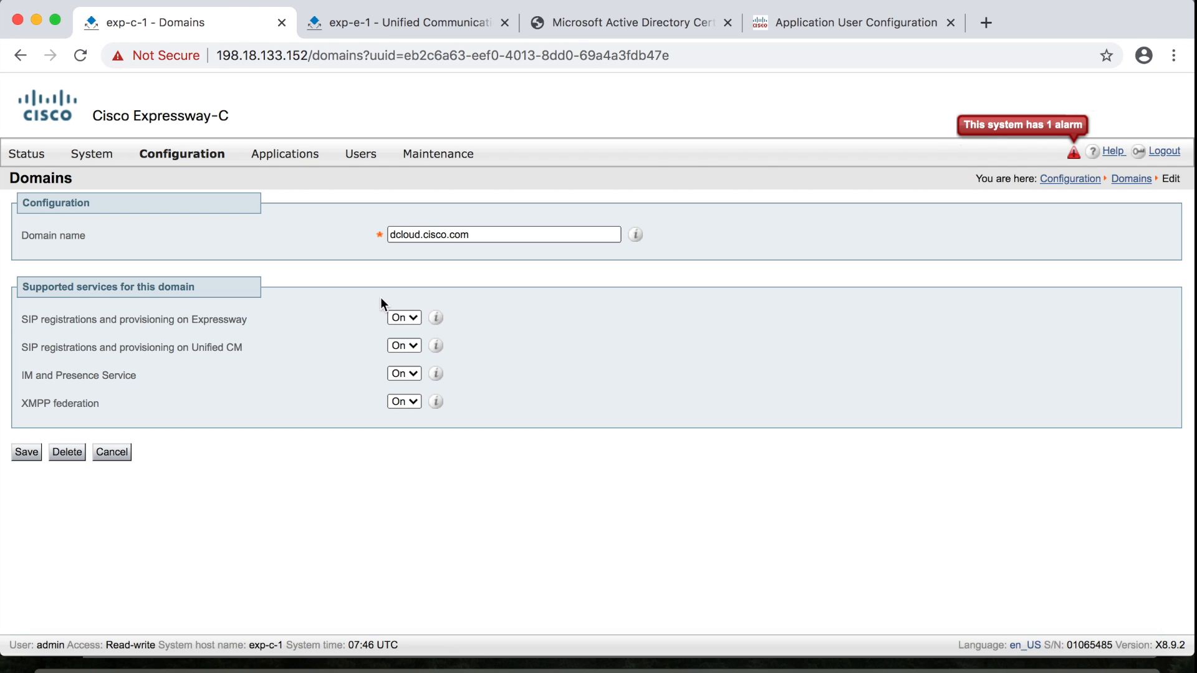
Set Expressway SIP registrations and XMPP federation to Off for dcloud.cisco.com and save
left_click(413, 317)
left_click(414, 330)
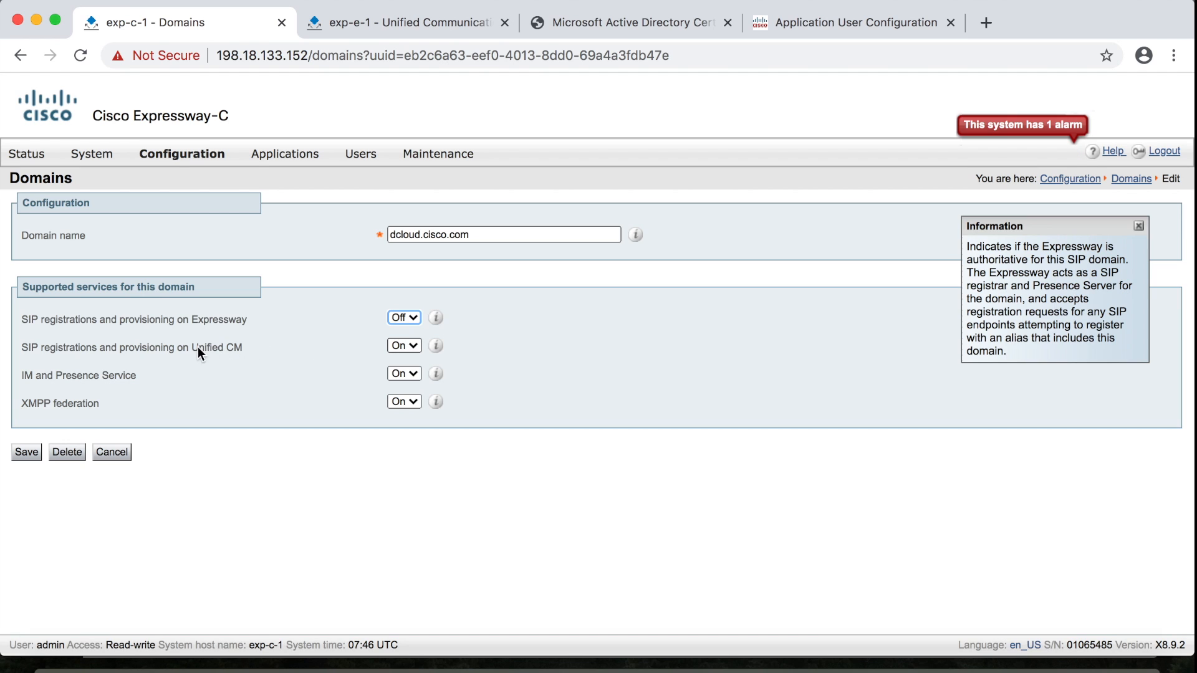
left_click(364, 349)
left_click(414, 402)
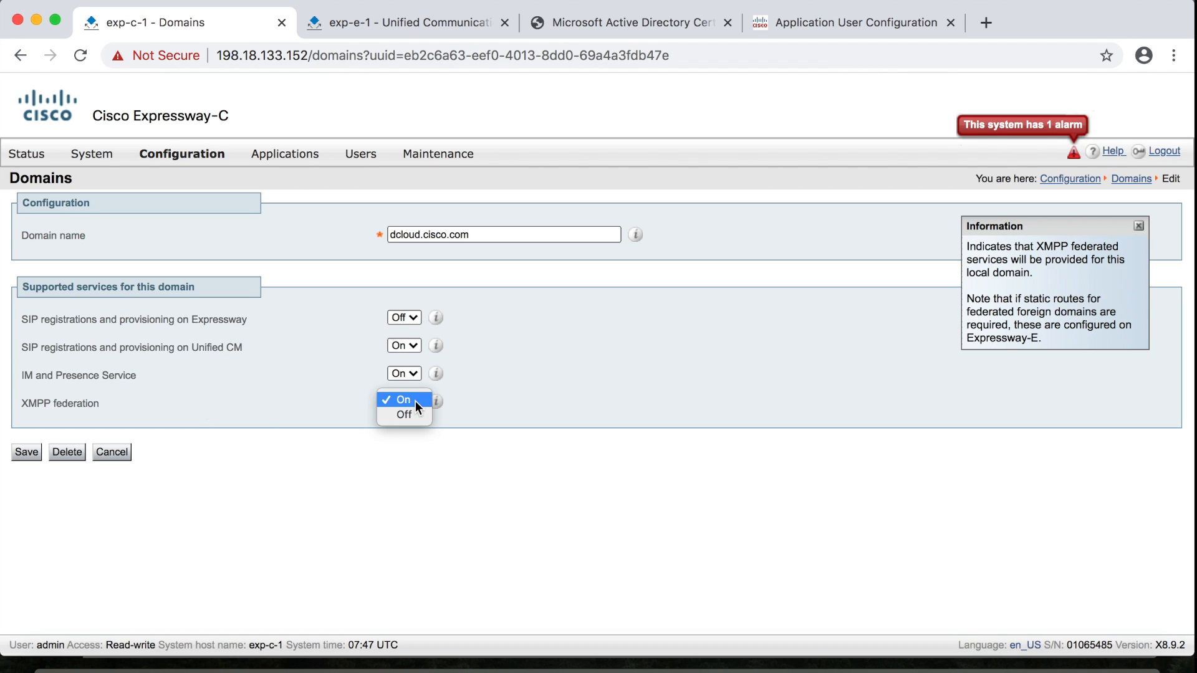
left_click(412, 415)
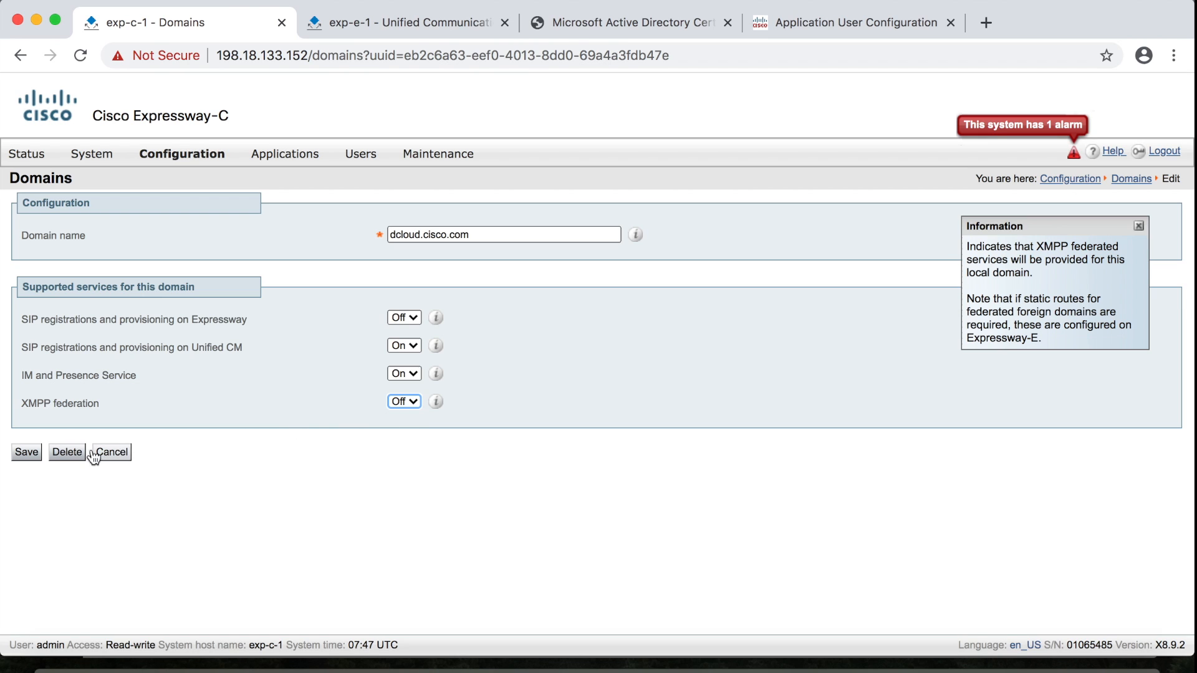
left_click(31, 454)
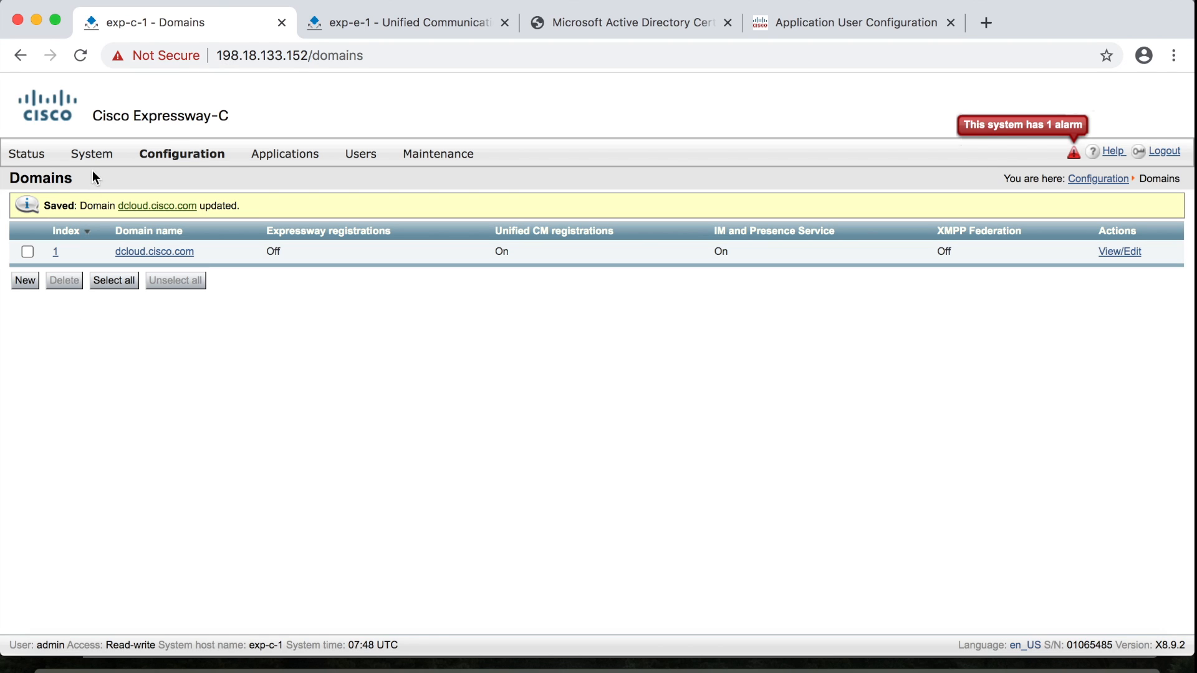
View the DNS pages of Expressway-C and Expressway-E to compare their host and domain names
mouse_move(97, 164)
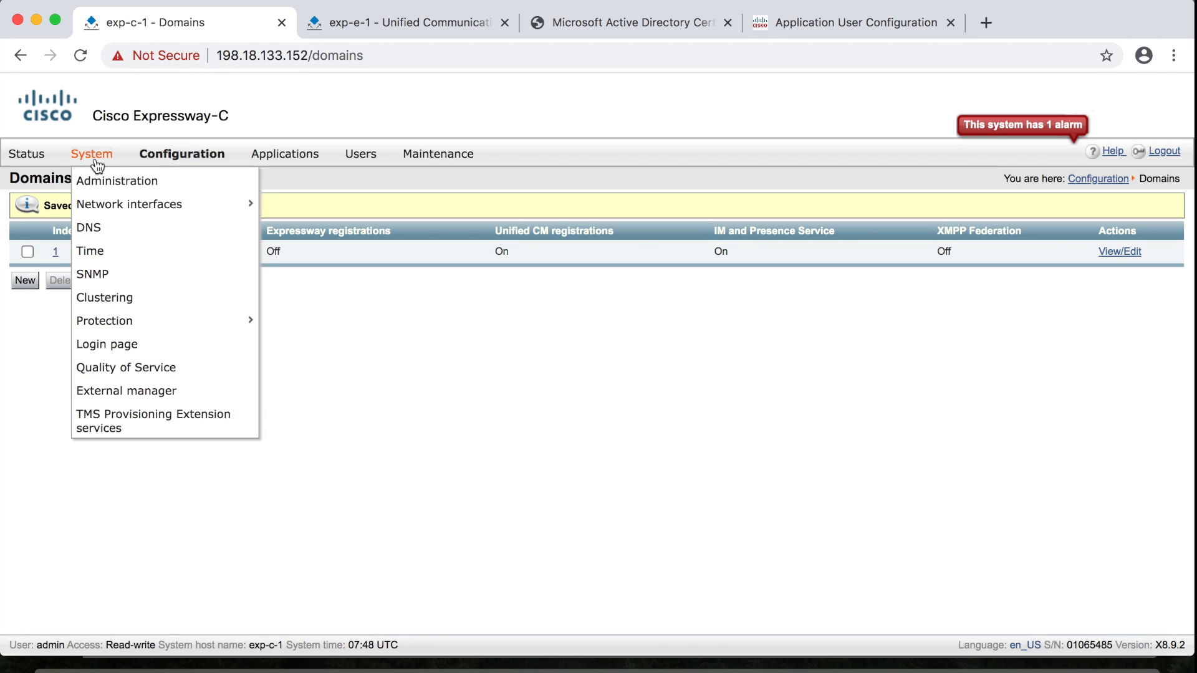
left_click(92, 228)
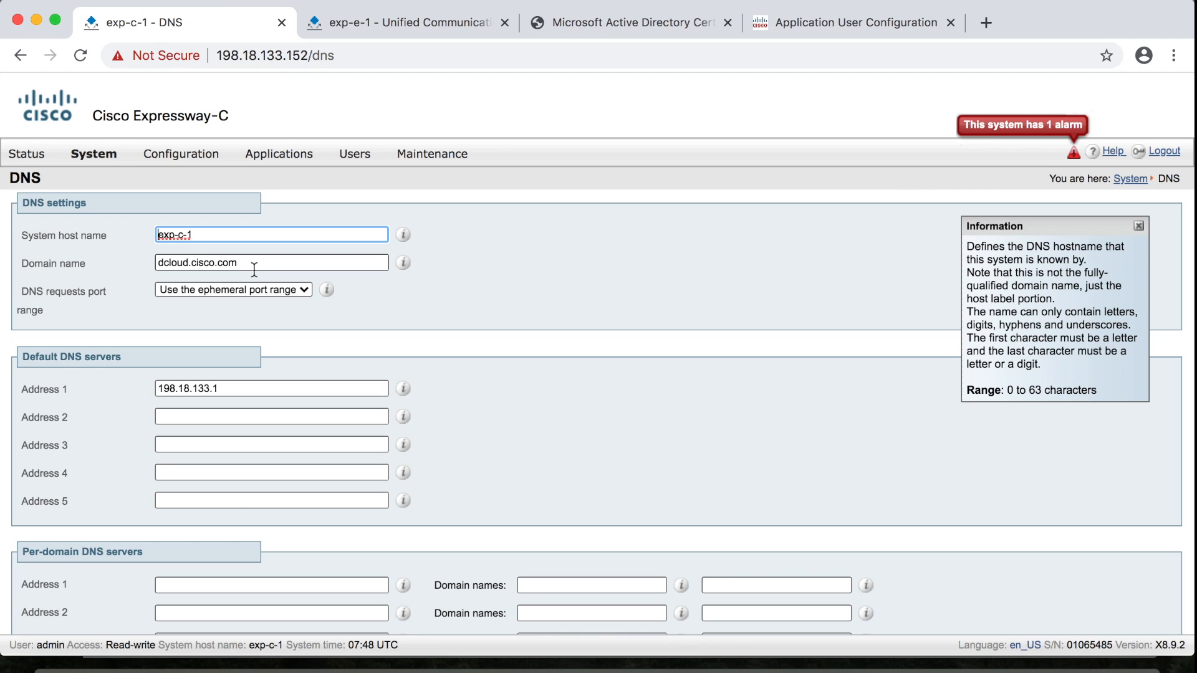
left_click(387, 25)
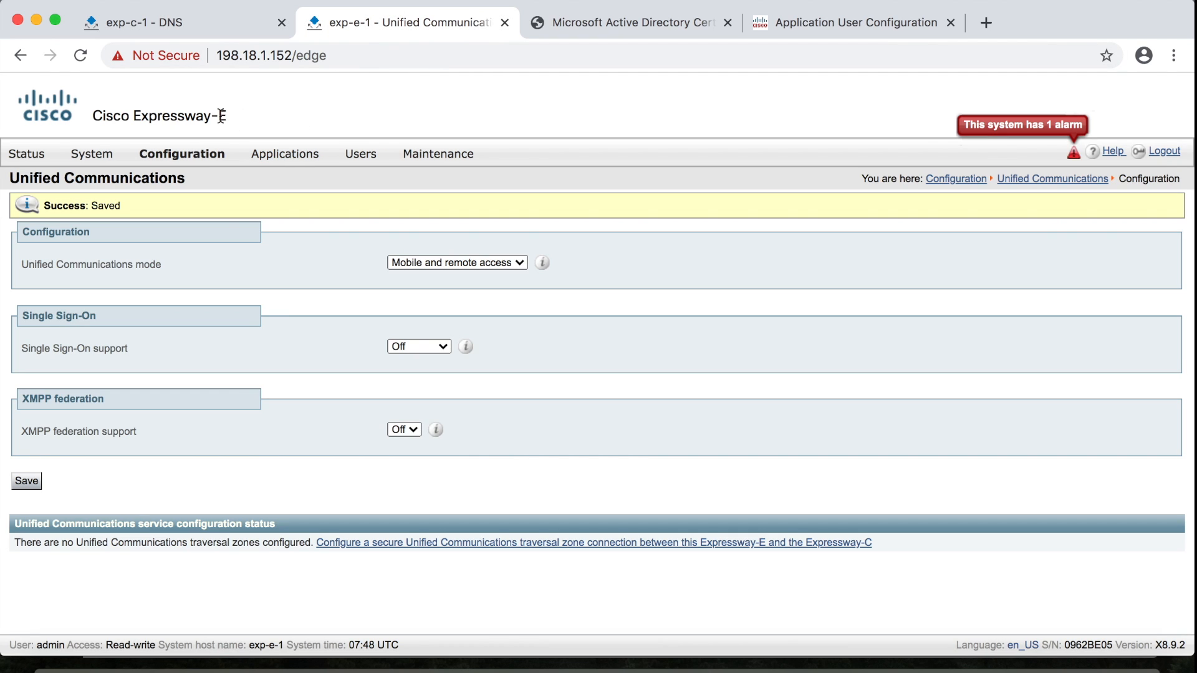
mouse_move(115, 154)
left_click(102, 228)
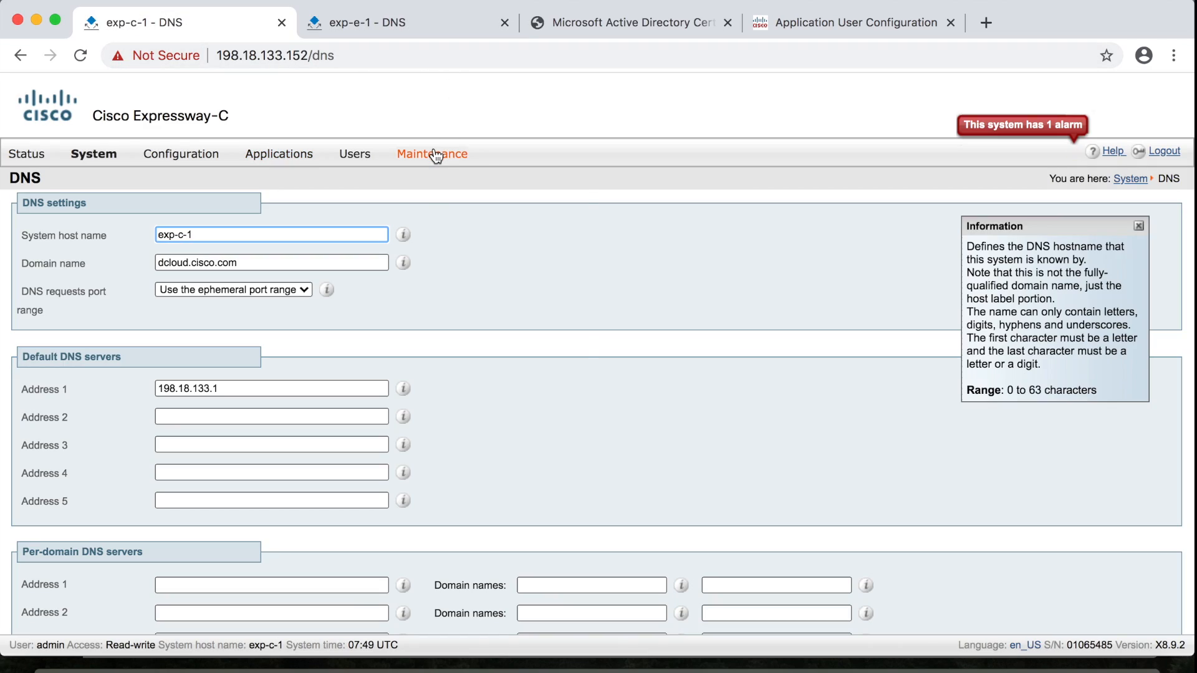
Open Generate CSR from Expressway-C's Server certificate page
mouse_move(436, 156)
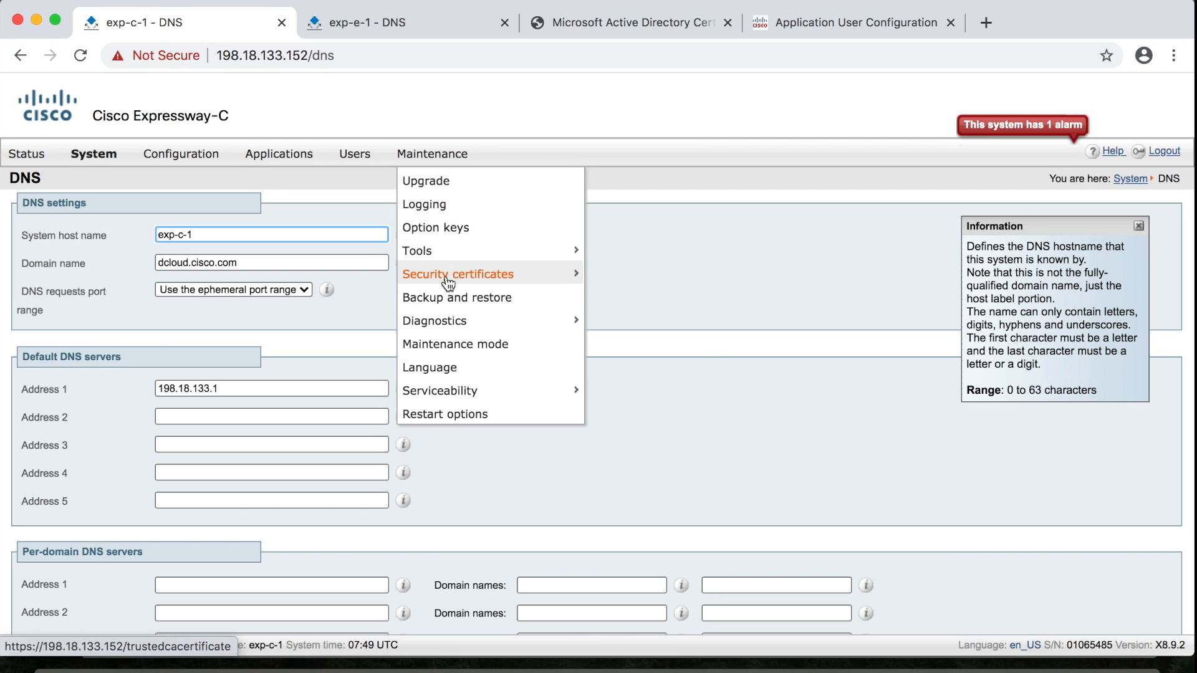
mouse_move(445, 277)
left_click(612, 306)
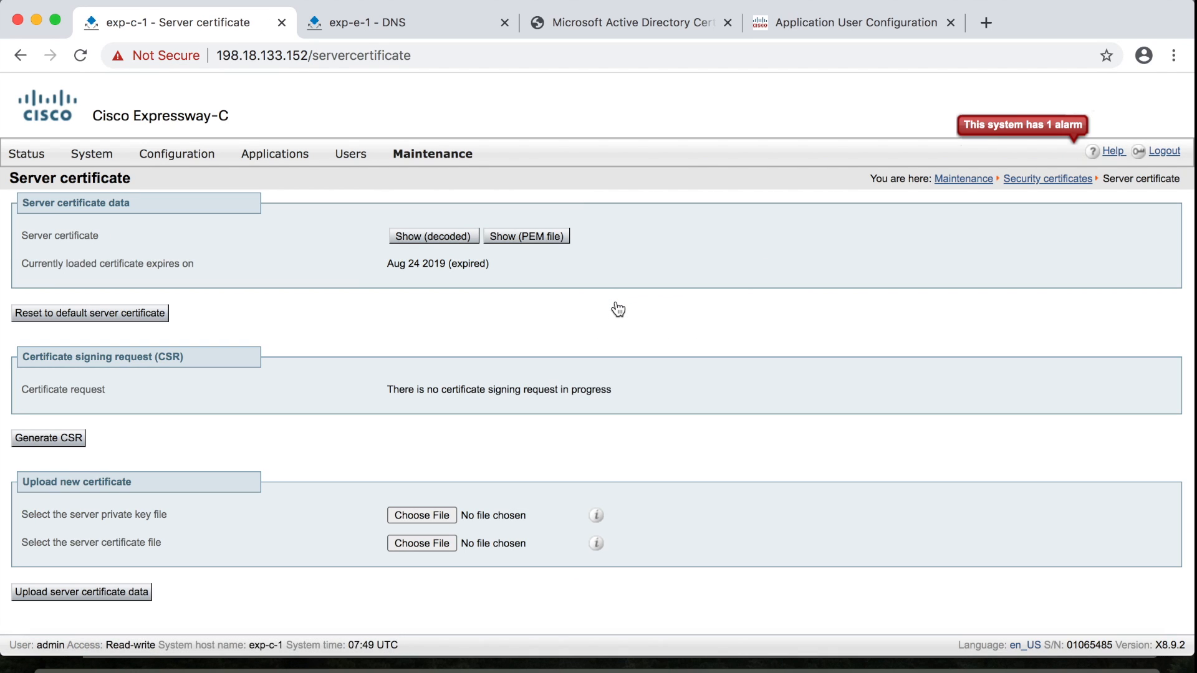
left_click(49, 444)
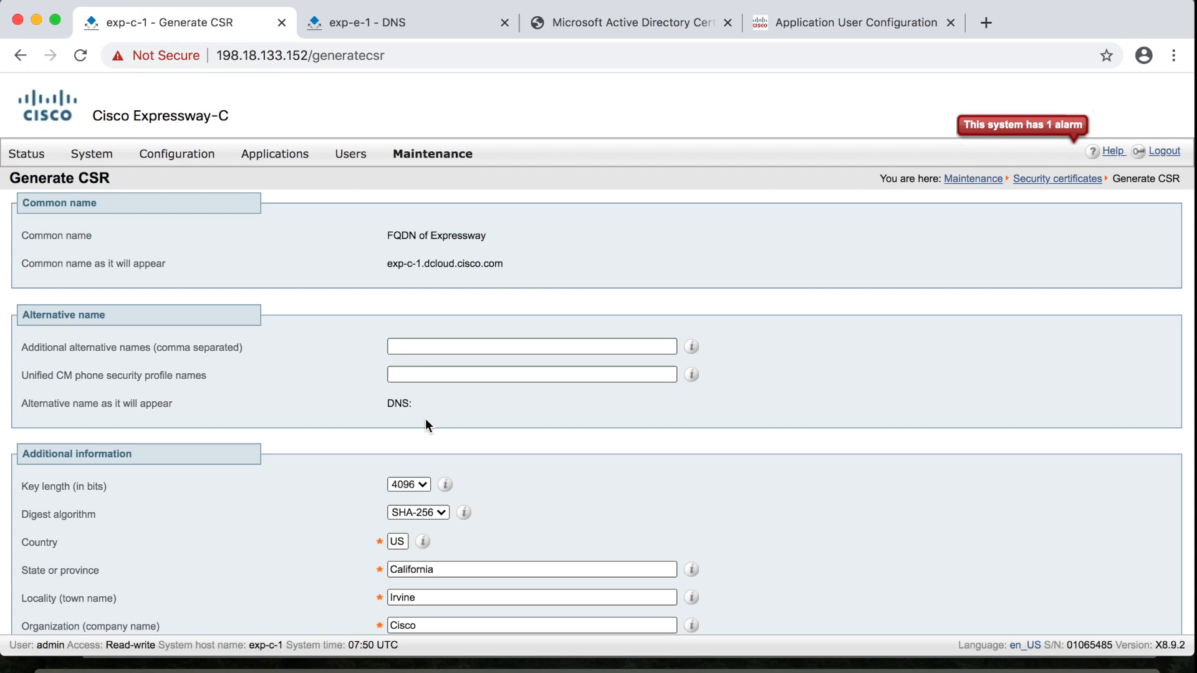
Generate the Expressway-C CSR with a 2048-bit key, country JP (replacing US) and state Kobe (replacing California)
scroll(425, 418, "down", 3)
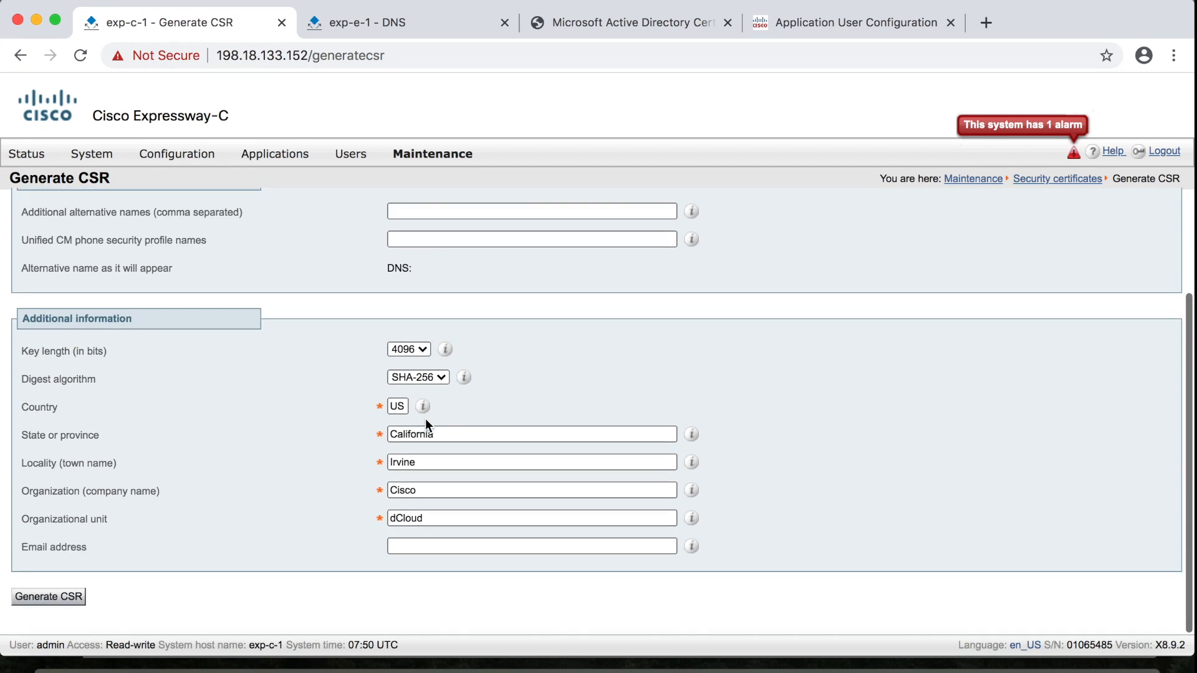
left_click(416, 353)
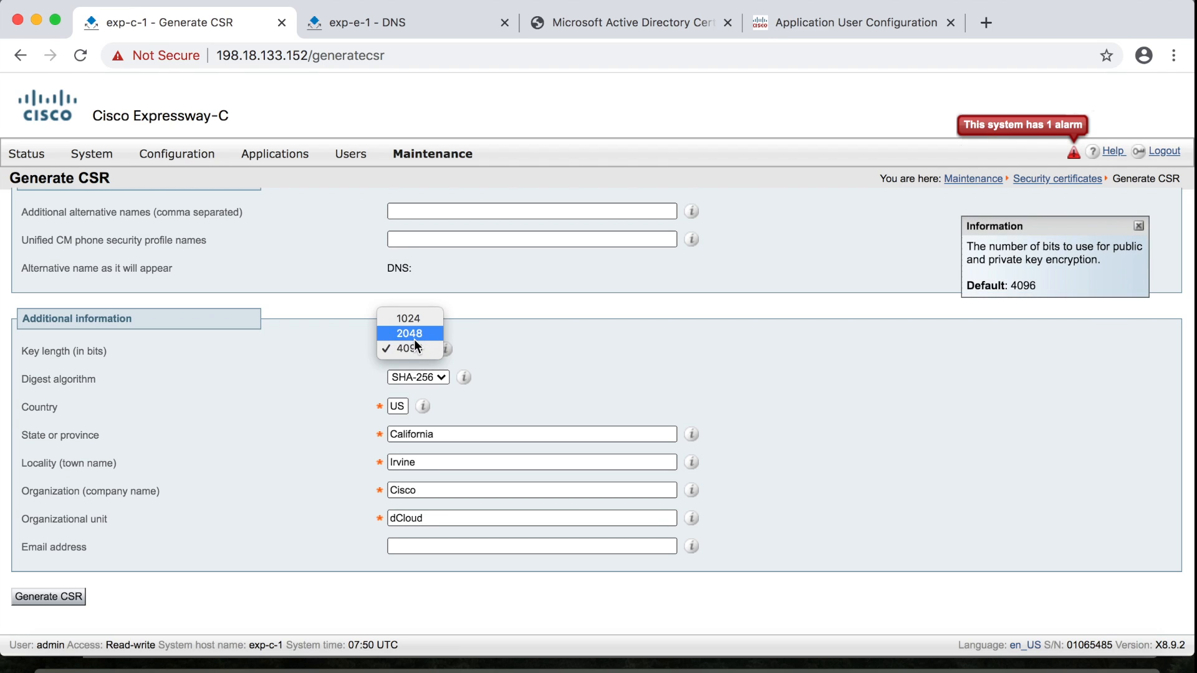
left_click(413, 336)
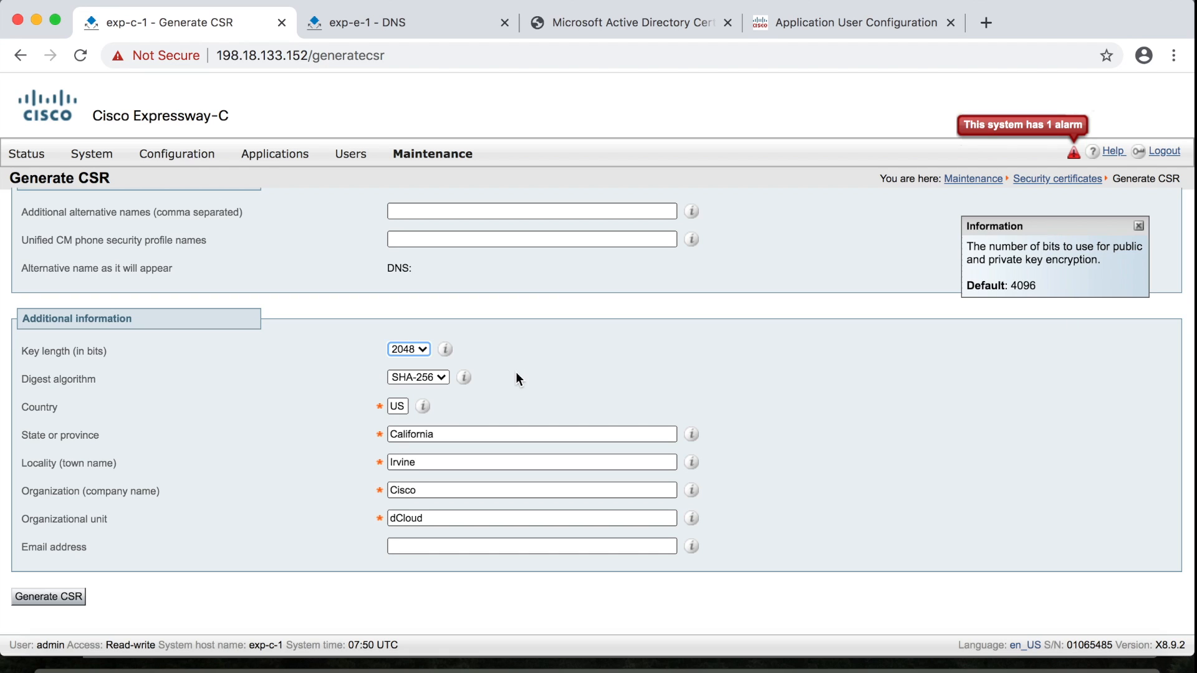
left_click(399, 404)
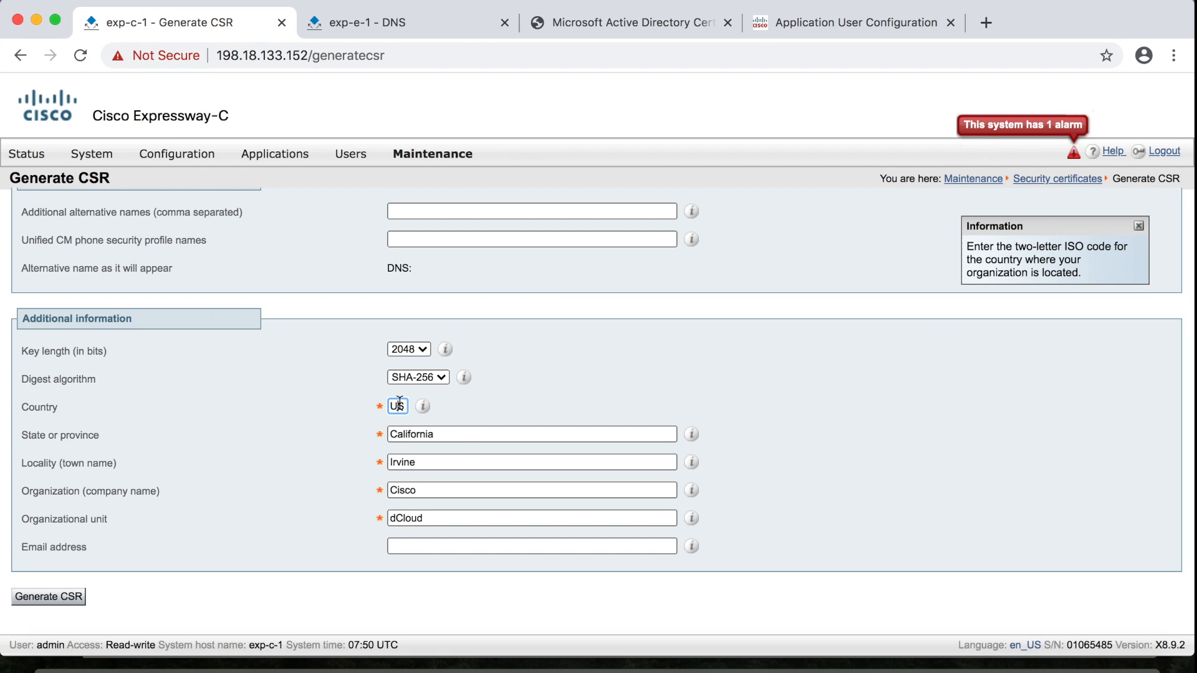
double_click(399, 404)
type("JP")
double_click(469, 434)
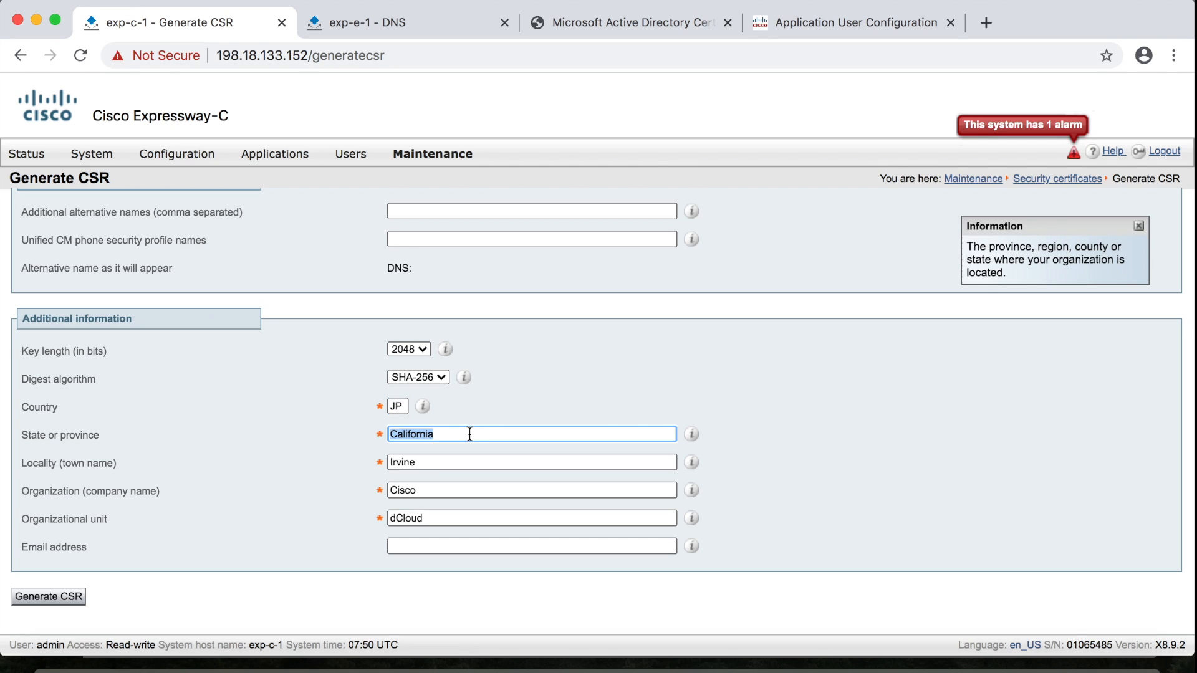
type("Kobe")
left_click(71, 600)
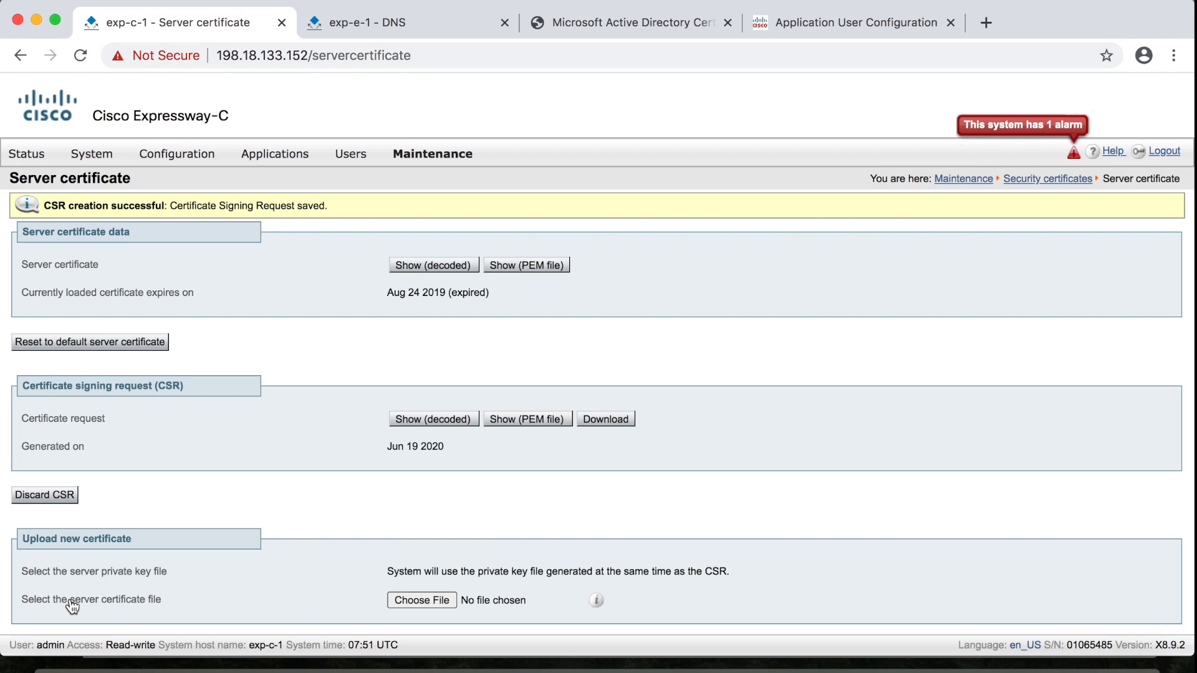
Display the saved Expressway-C certificate signing request as PEM text
left_click(538, 423)
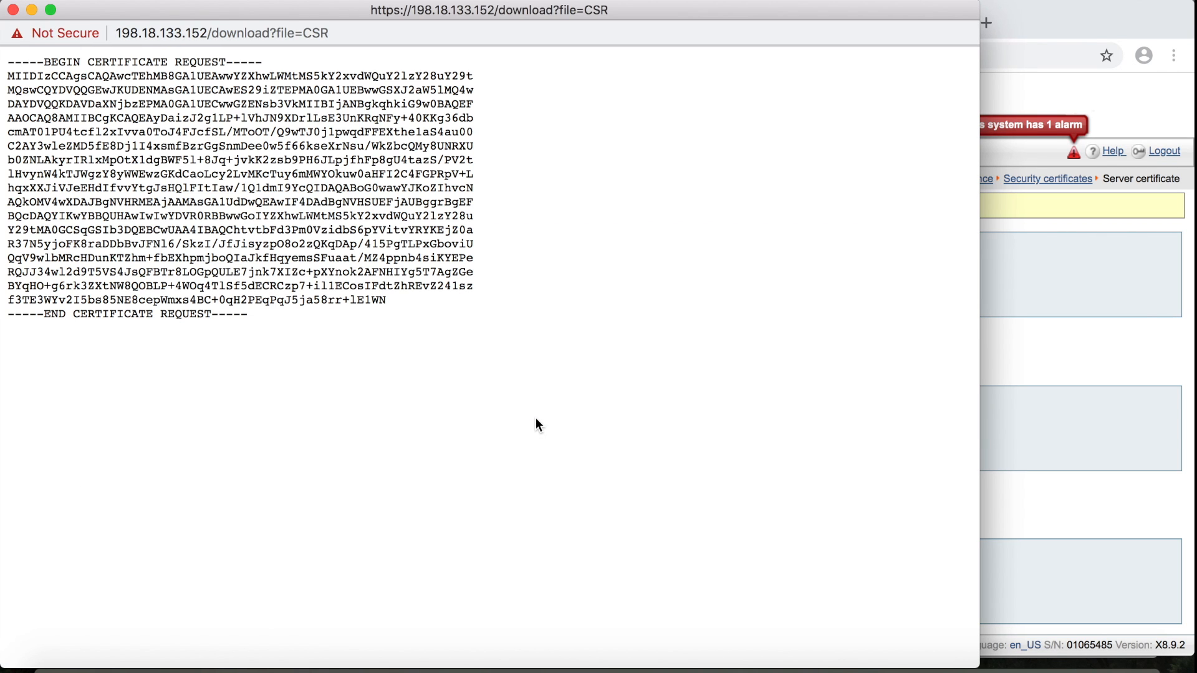
Copy the entire PEM certificate request text, then close its window
left_click_drag(256, 312, 8, 61)
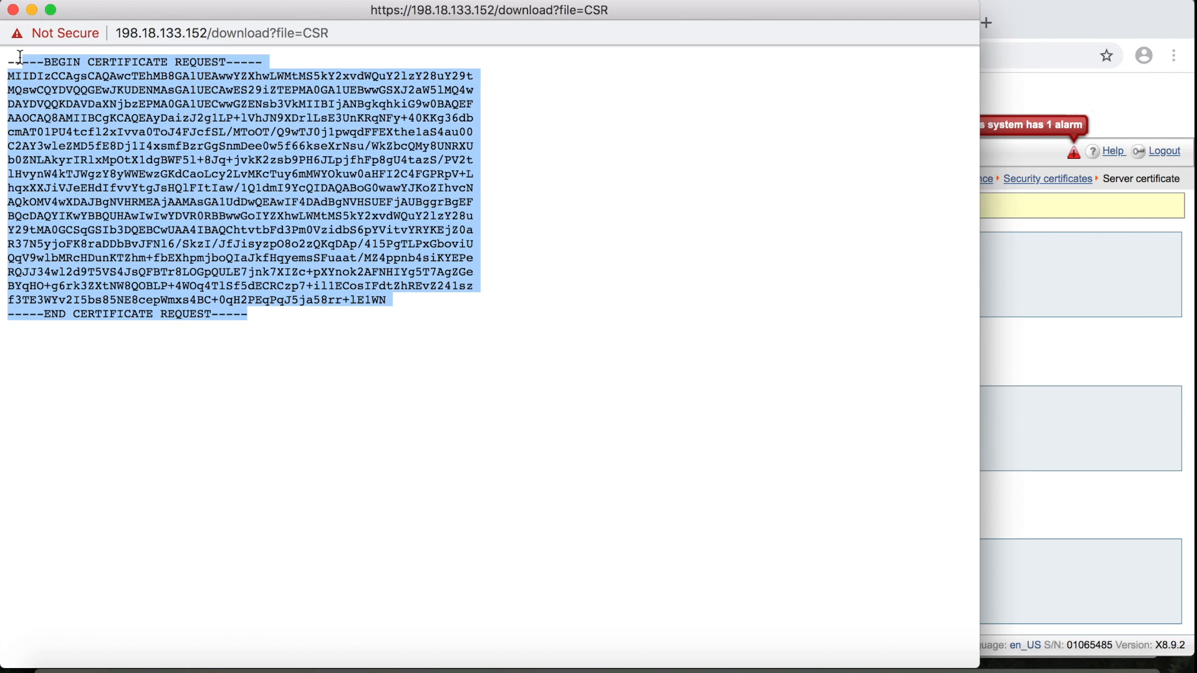
right_click(101, 132)
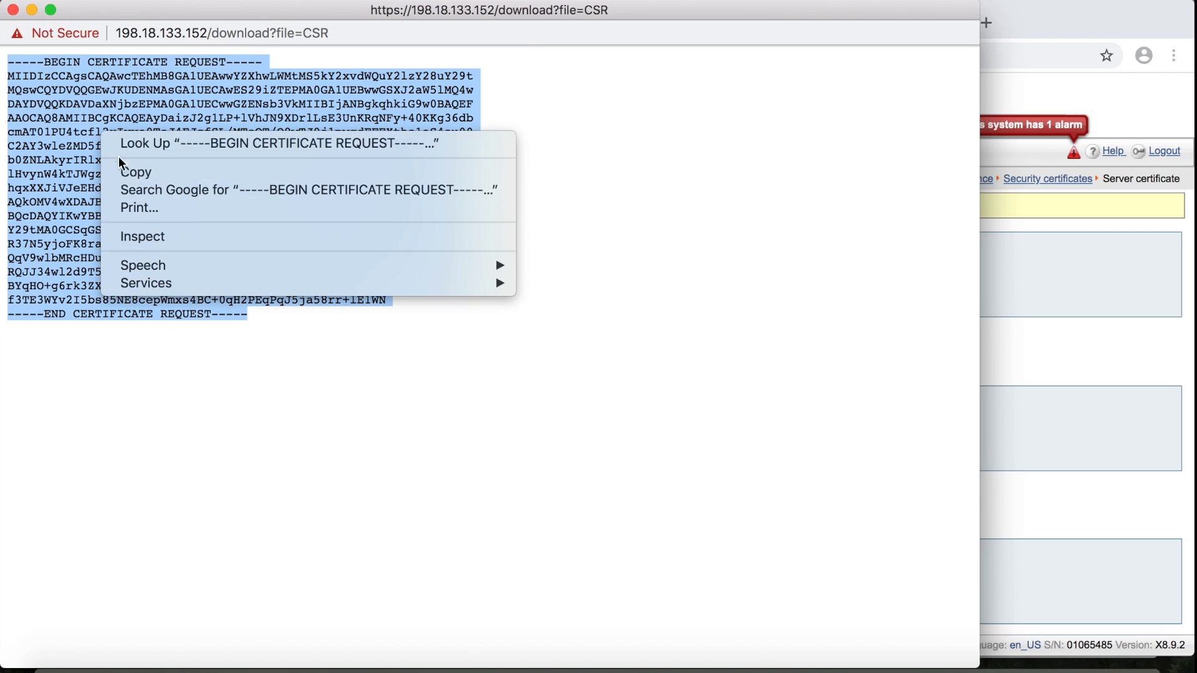
left_click(140, 173)
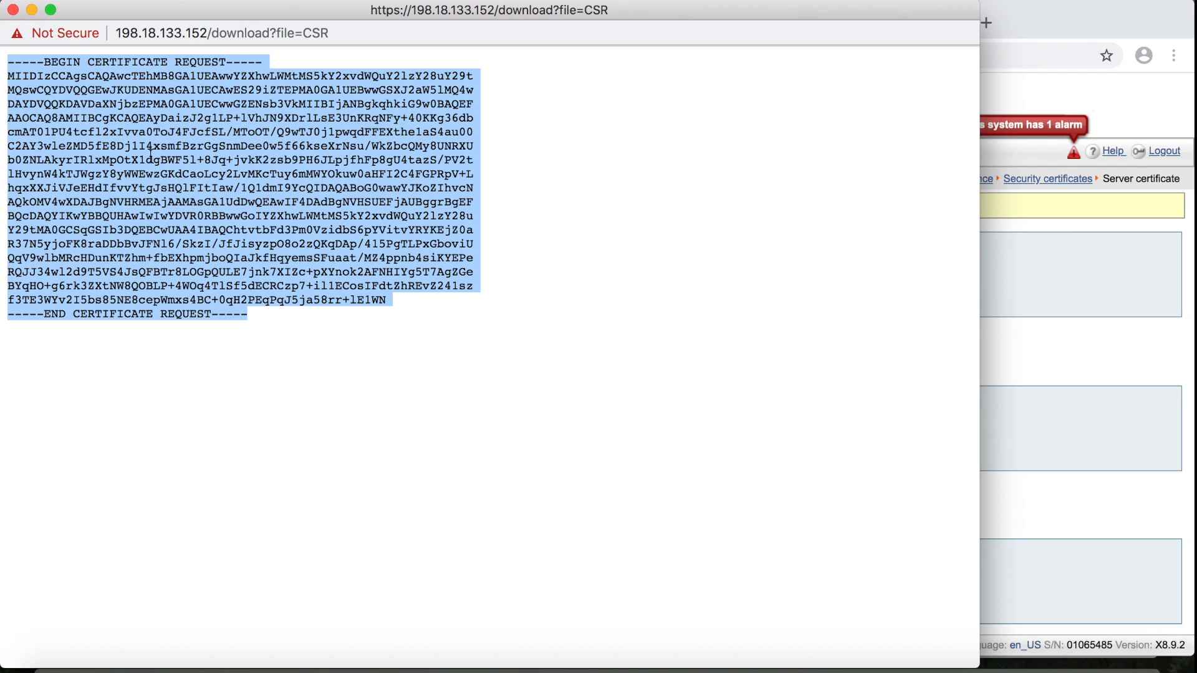
left_click(13, 9)
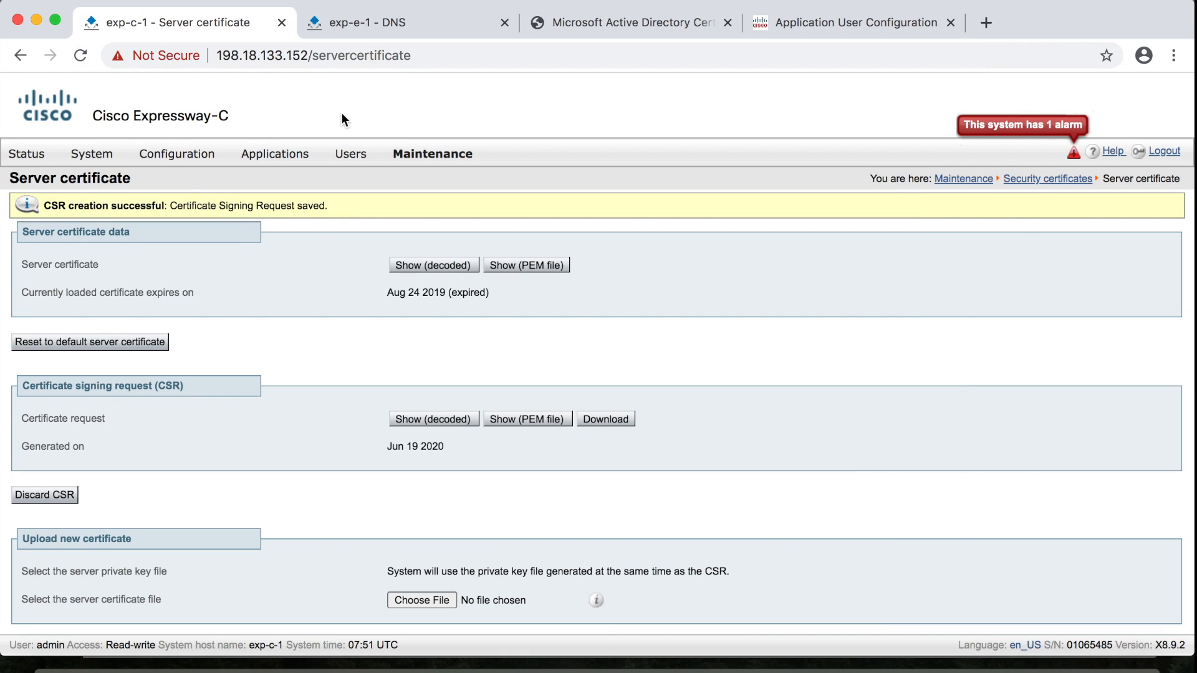
Submit the pasted Expressway-C CSR as an advanced certificate request using the ClientServer template
left_click(628, 23)
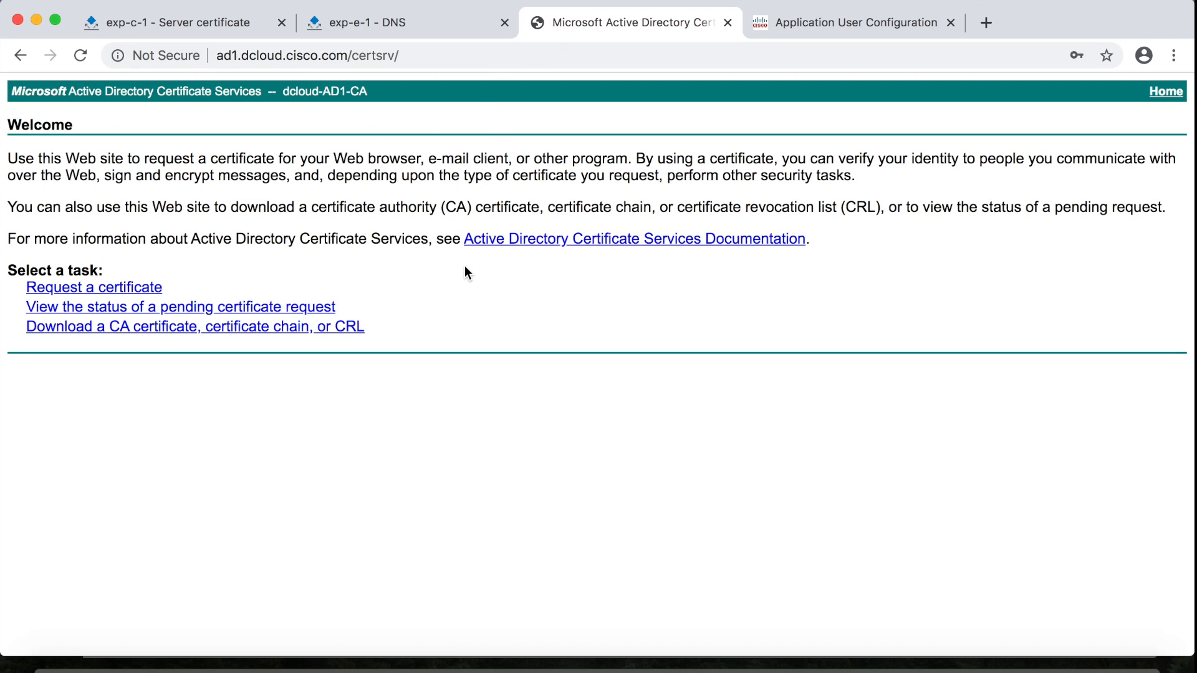
left_click(111, 289)
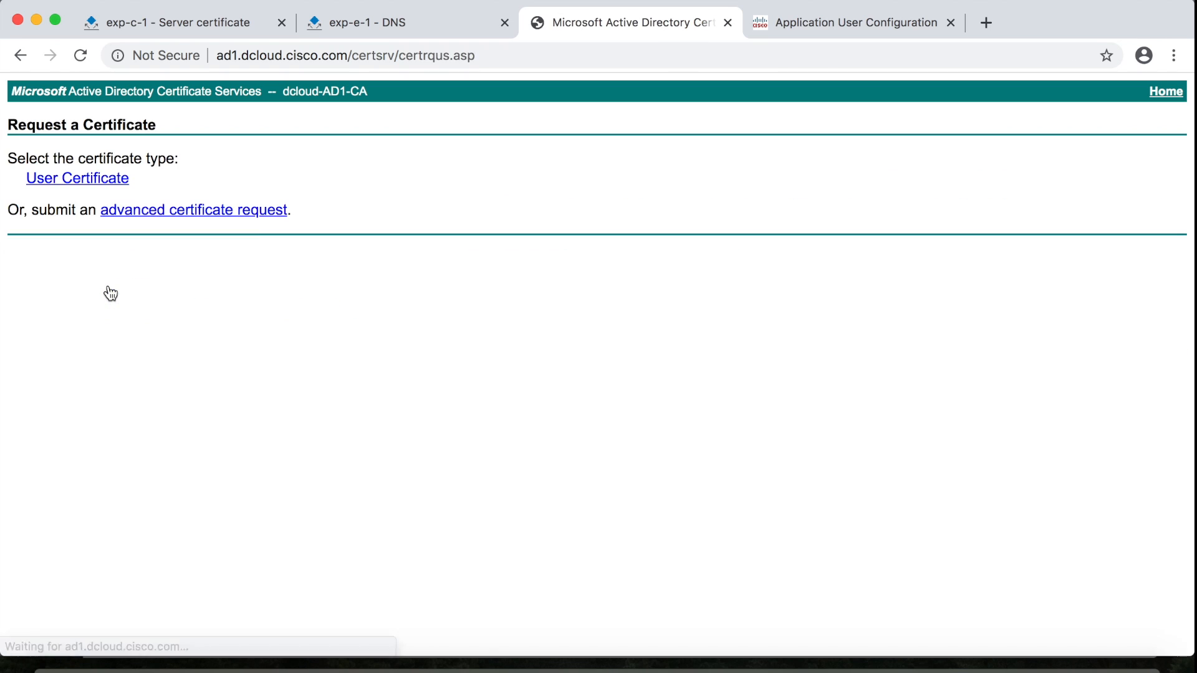
left_click(190, 212)
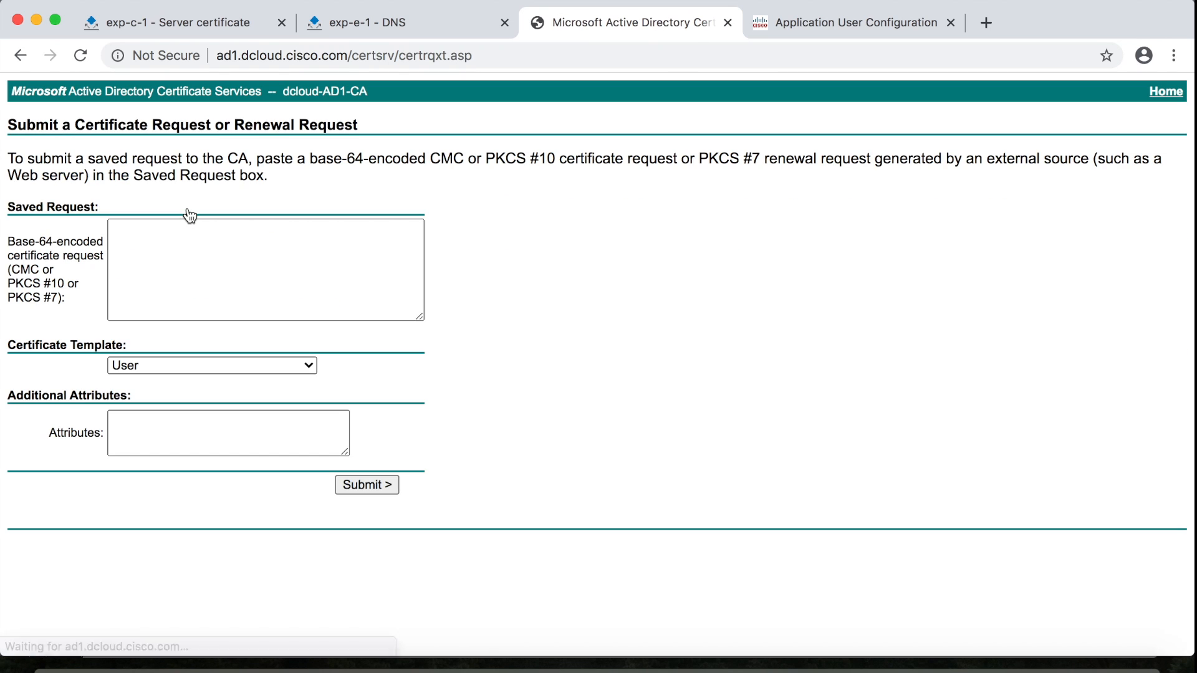
left_click(141, 254)
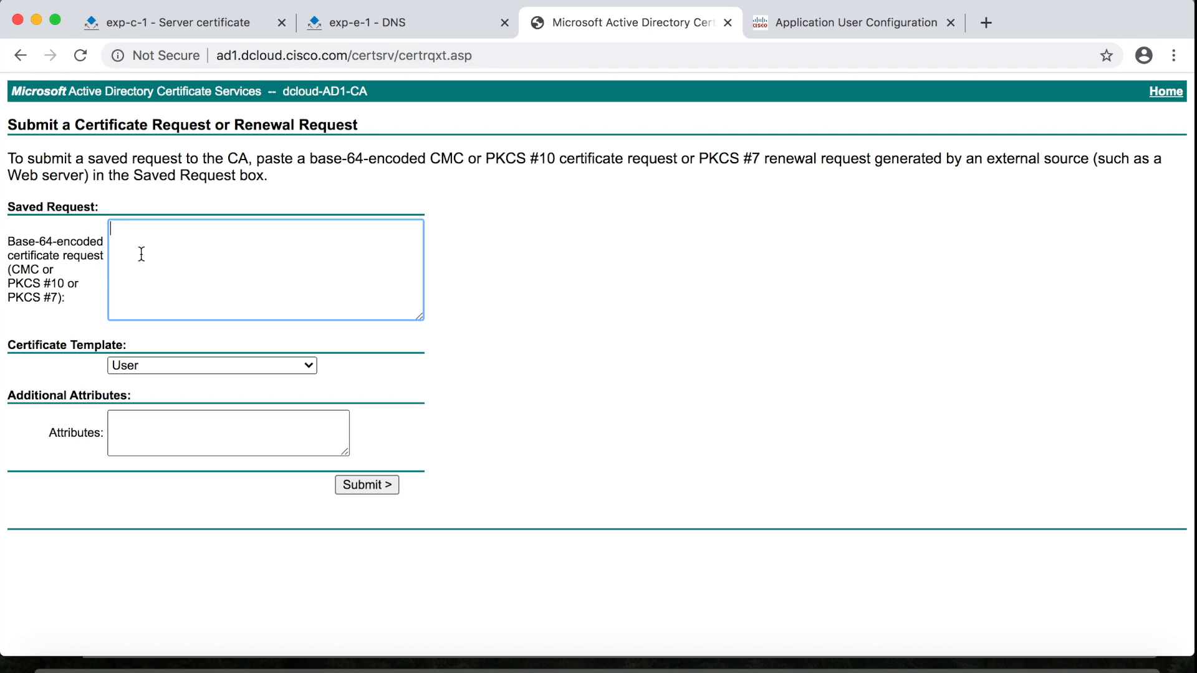
key("super+v")
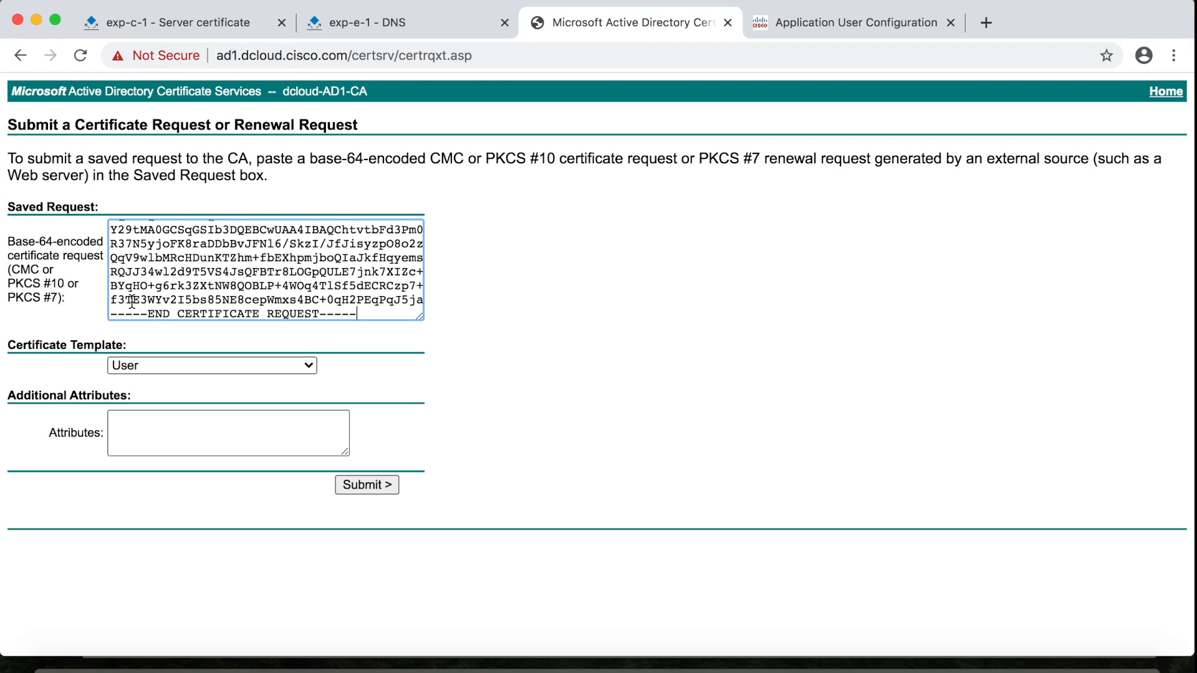
left_click(288, 364)
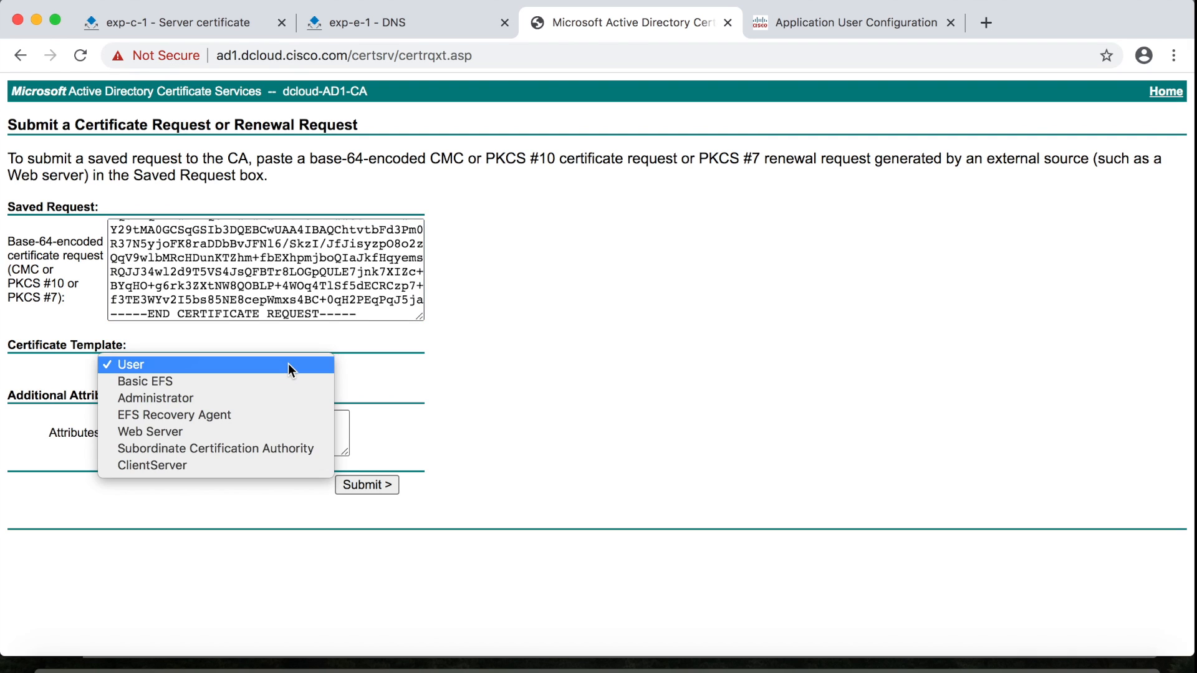
left_click(256, 464)
left_click(366, 484)
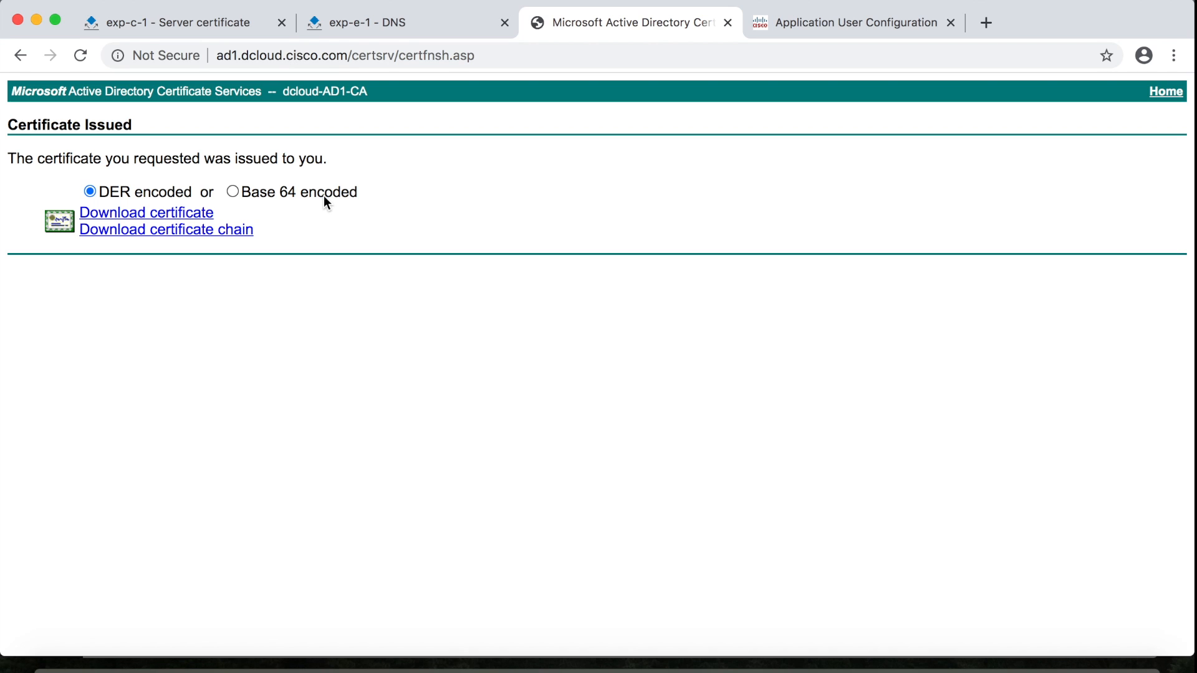
Download the issued certificate in Base 64 and rename certnew.cer to exp-c.cer
left_click(232, 192)
left_click(164, 218)
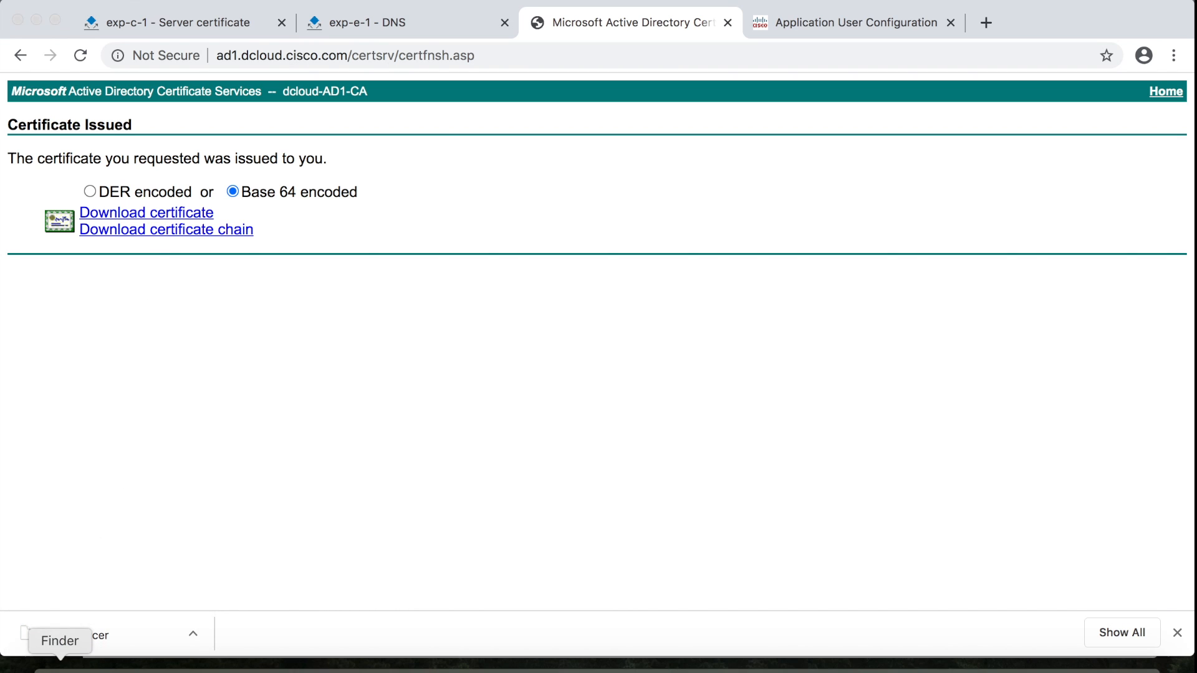
left_click(60, 665)
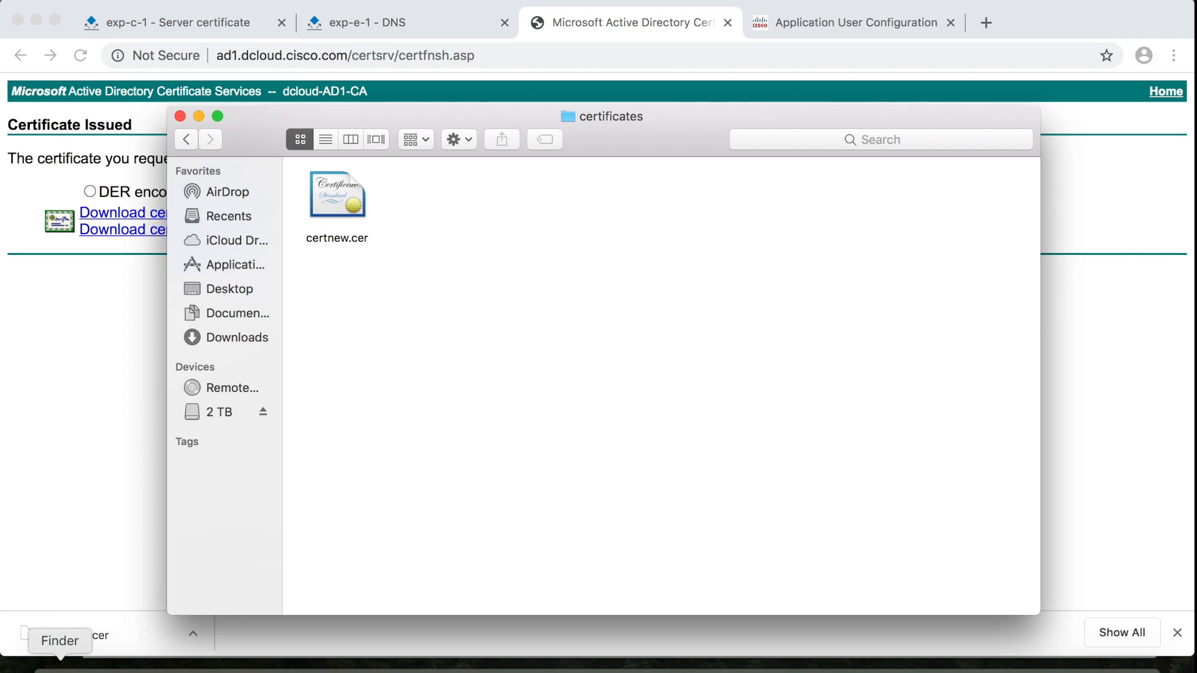
left_click(337, 240)
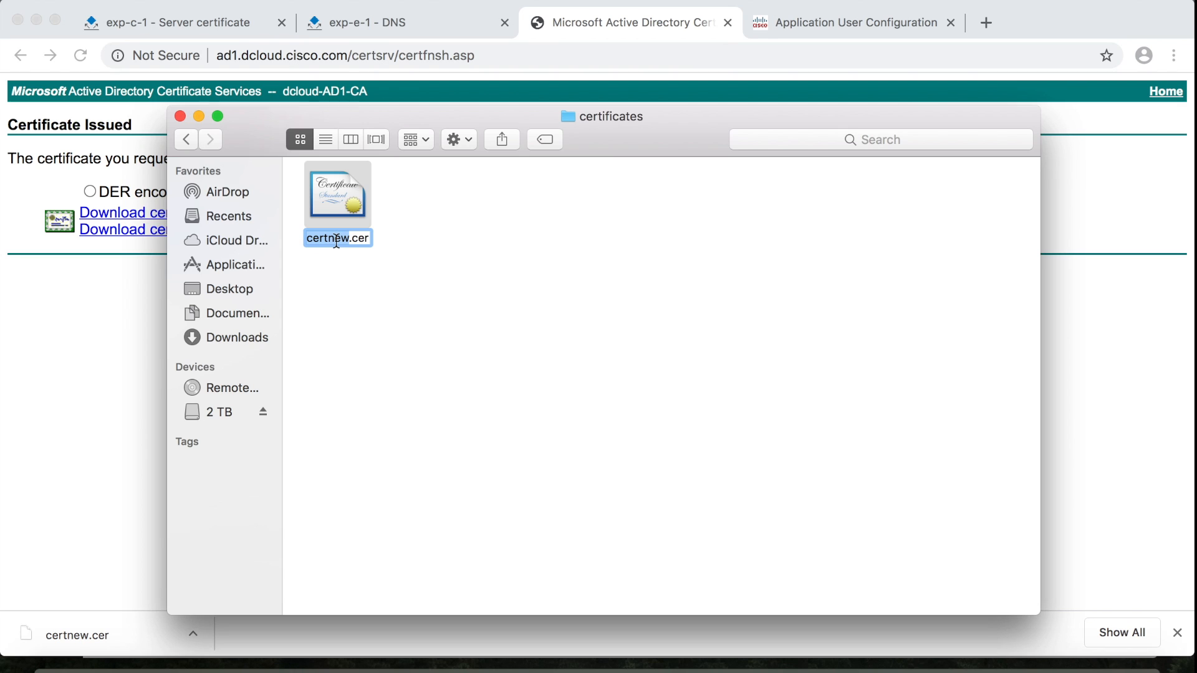
type("exp-c")
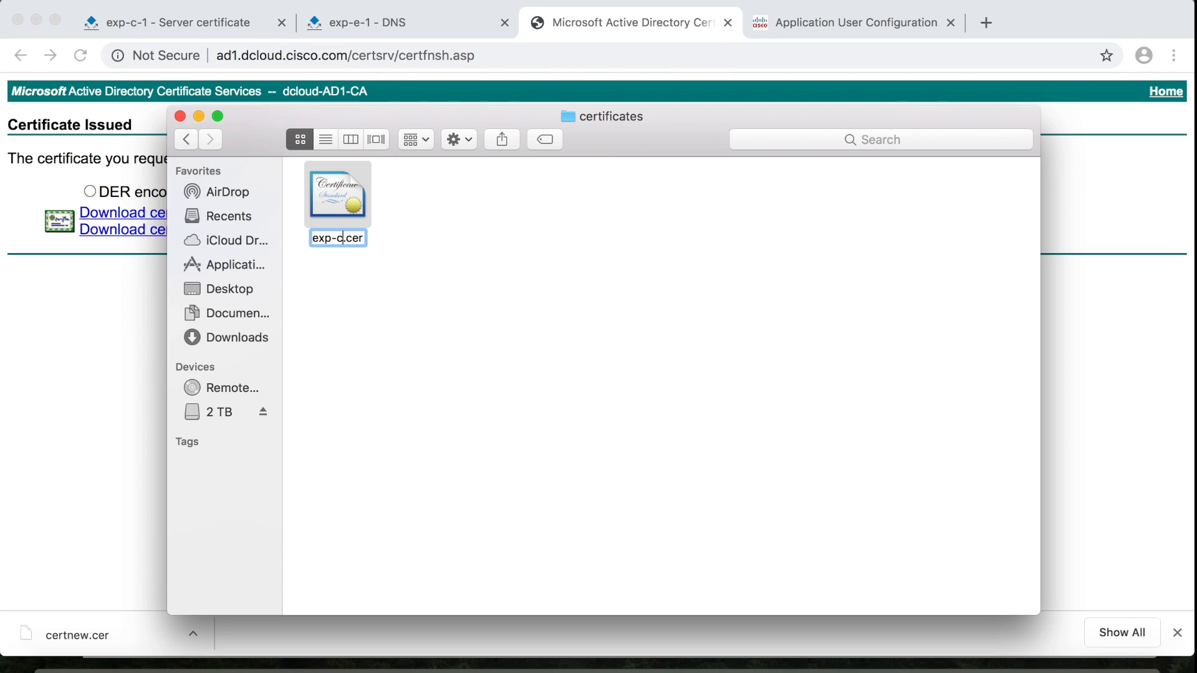
key("Return")
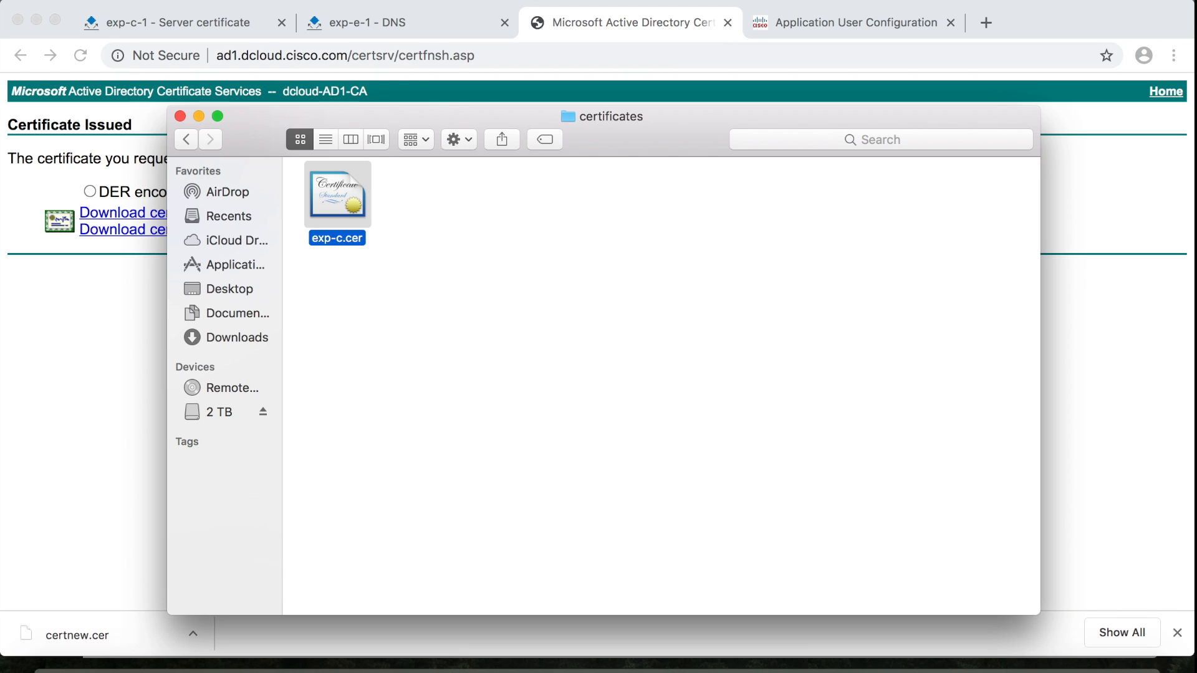
left_click(1077, 301)
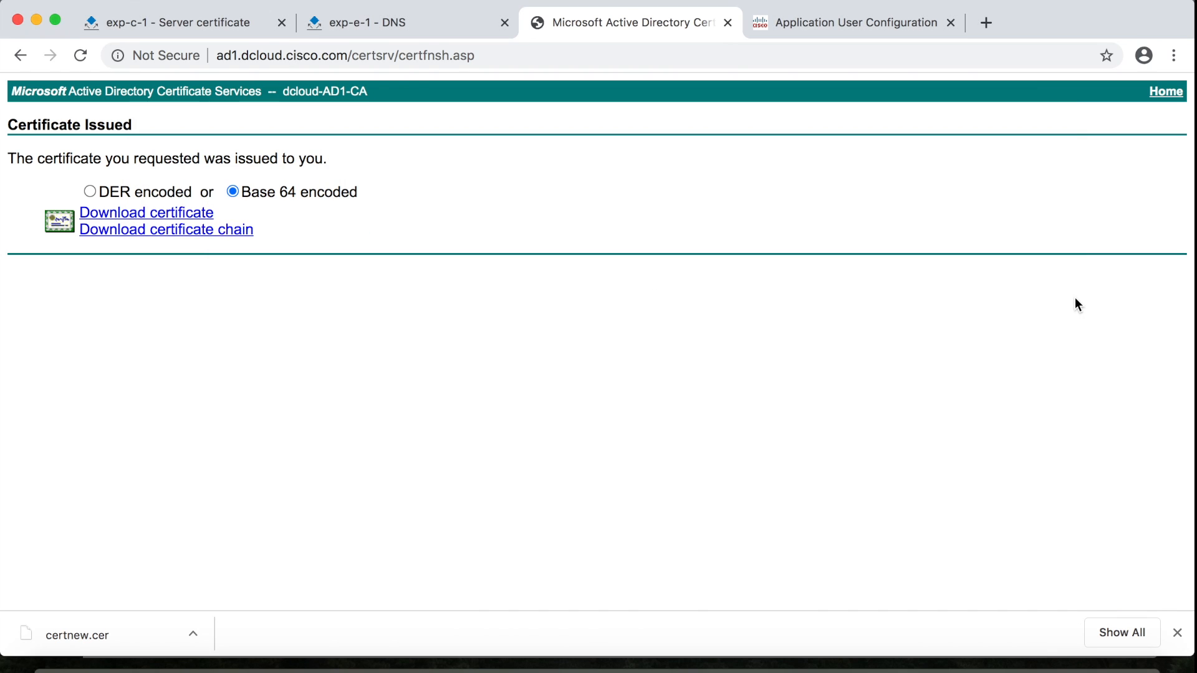
Download the CA certificate in Base 64 from the certificate services home page
left_click(1160, 101)
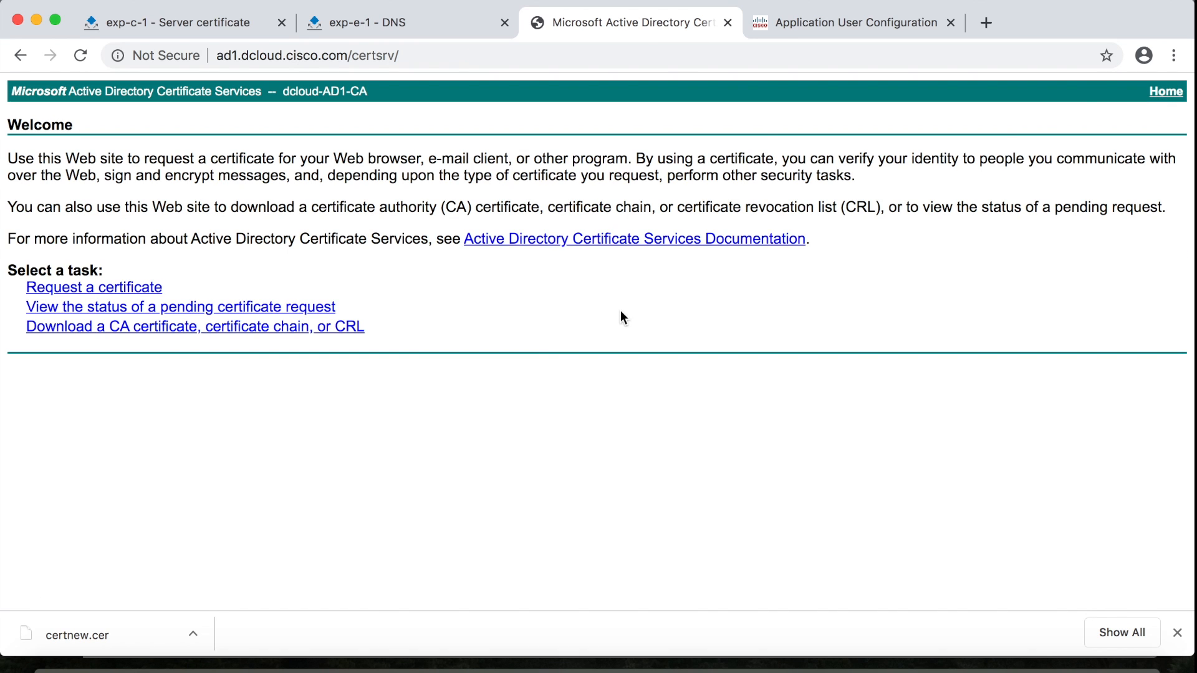
left_click(260, 330)
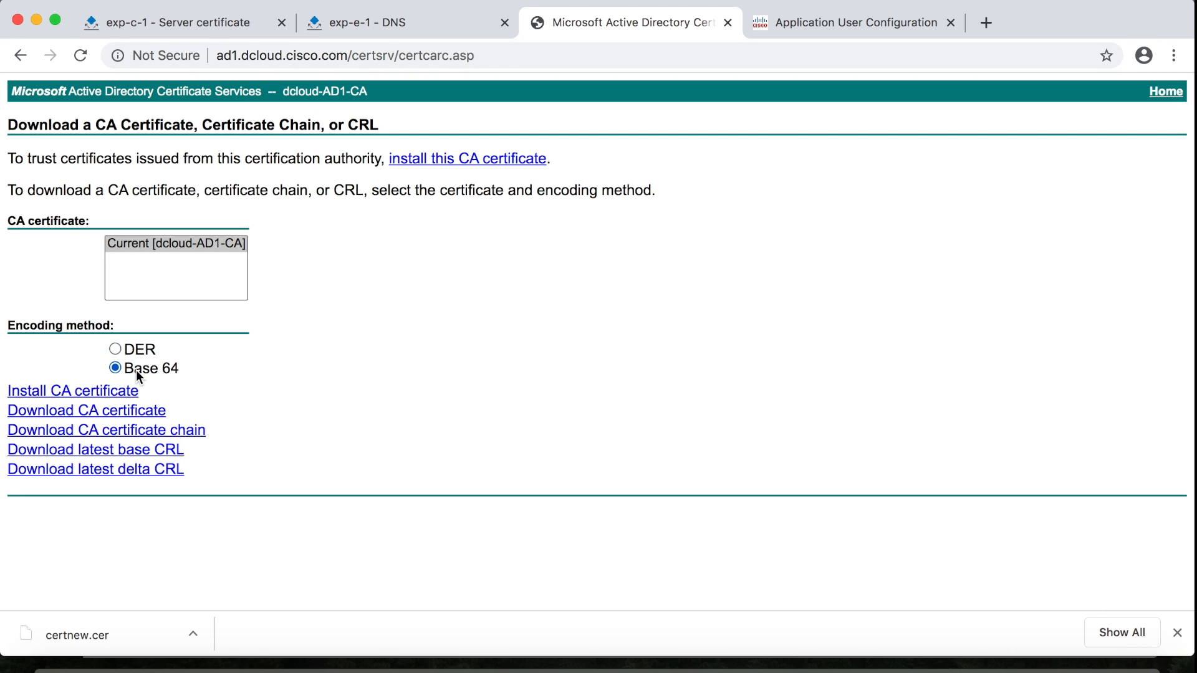
left_click(112, 414)
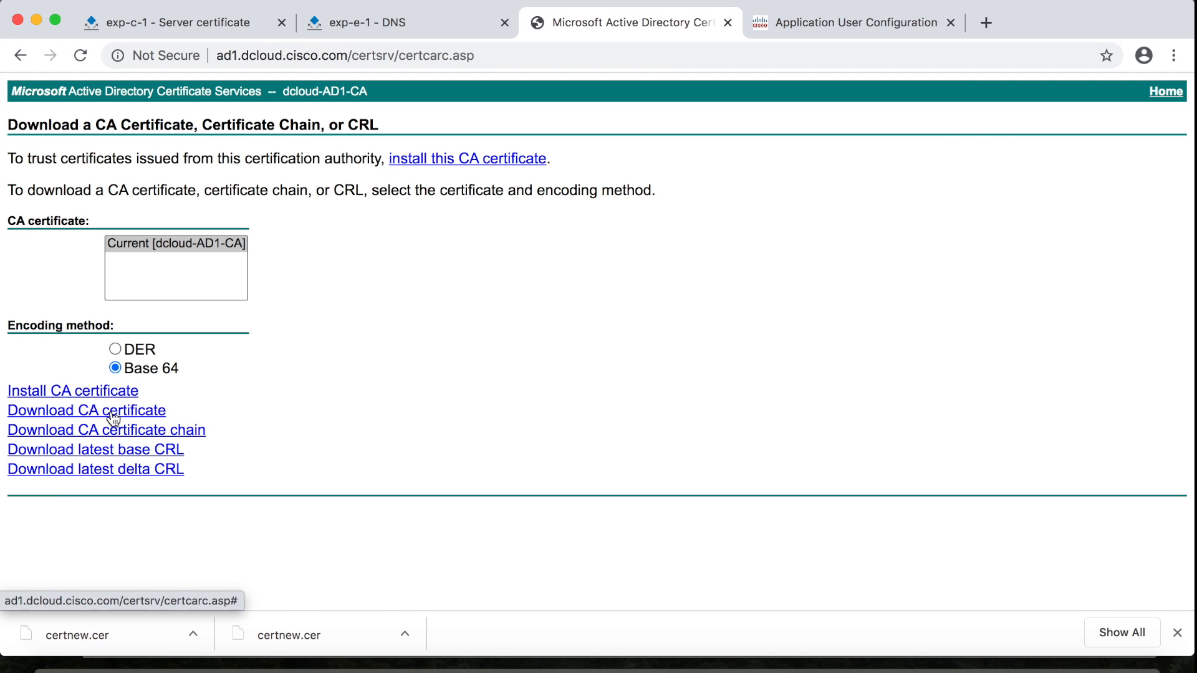
Rename the downloaded certnew.cer to root_CA.cer in the certificates folder
left_click(60, 666)
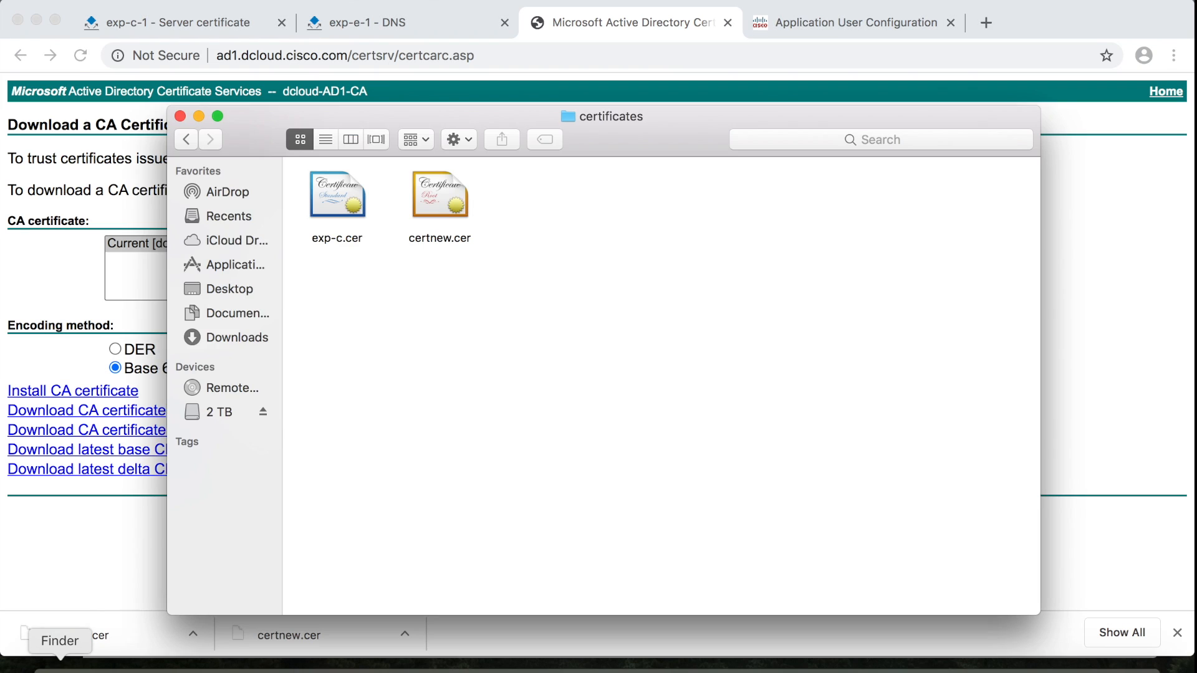
left_click(439, 240)
key("Return")
type("root")
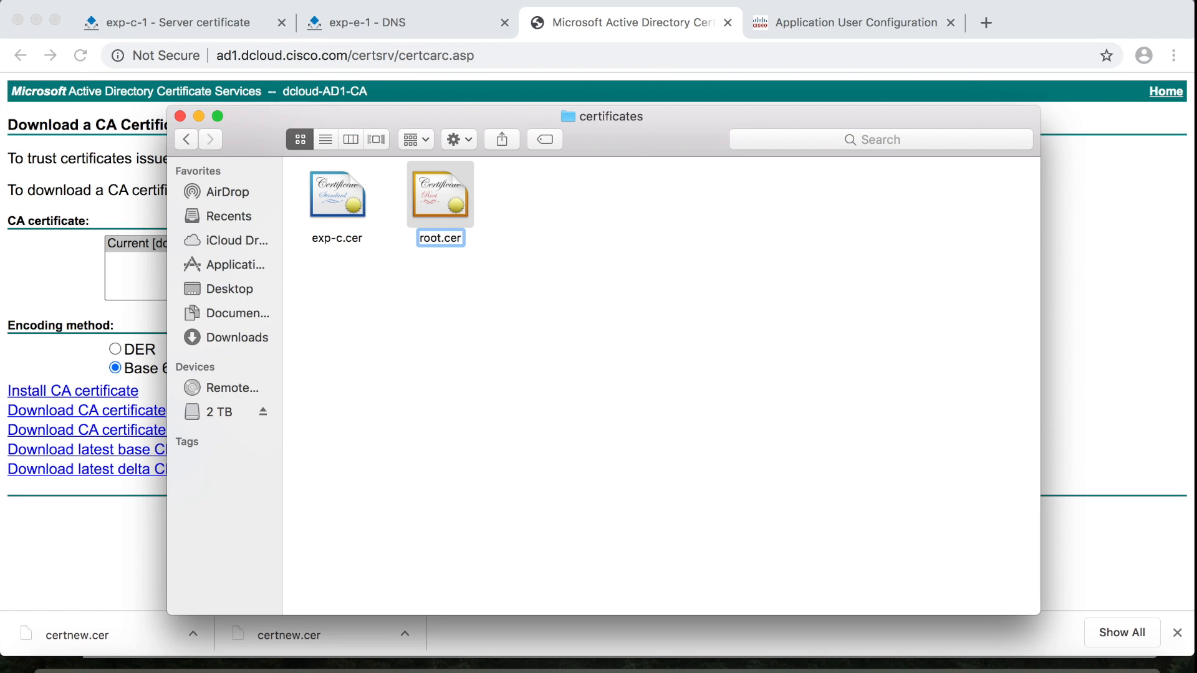
type("_CA")
left_click(519, 283)
left_click(1047, 308)
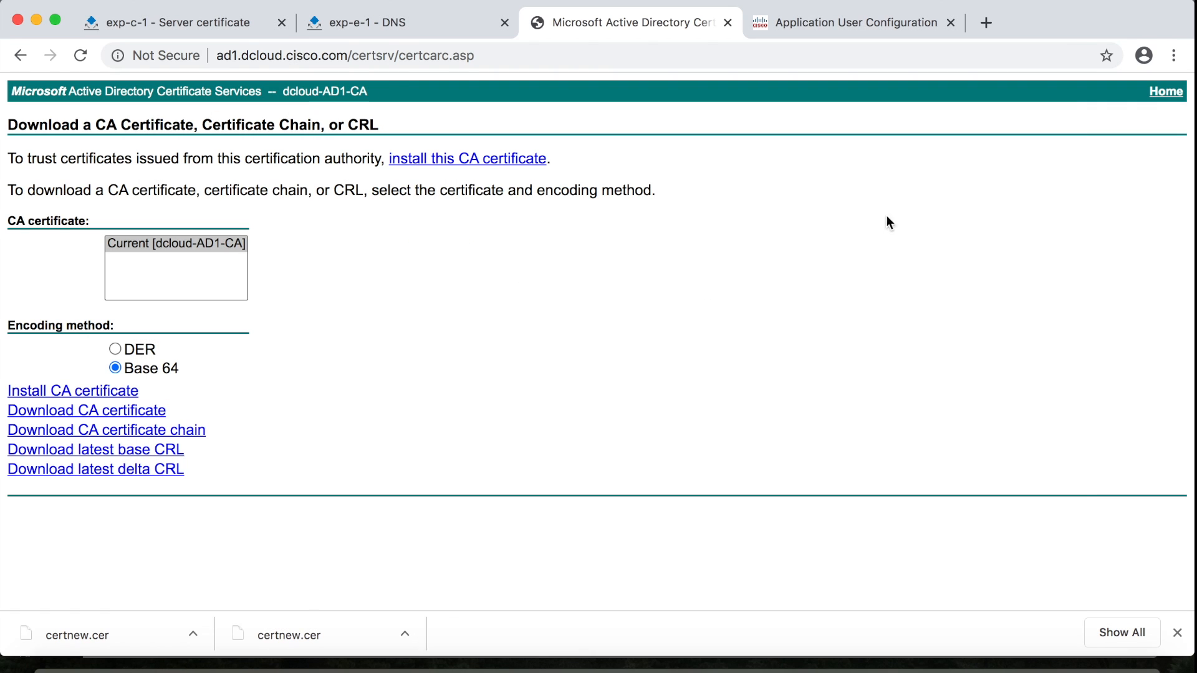
Choose exp-c.cer as the Expressway-C server certificate file and upload it
left_click(221, 14)
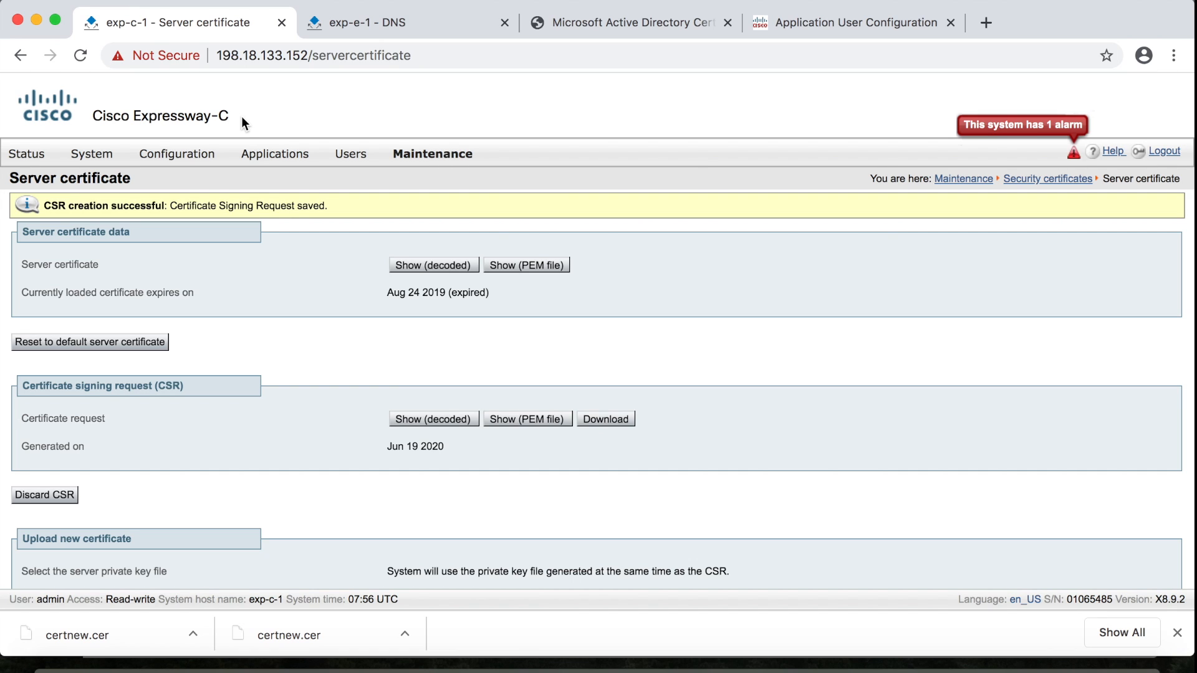
scroll(585, 318, "down", 3)
left_click(586, 321)
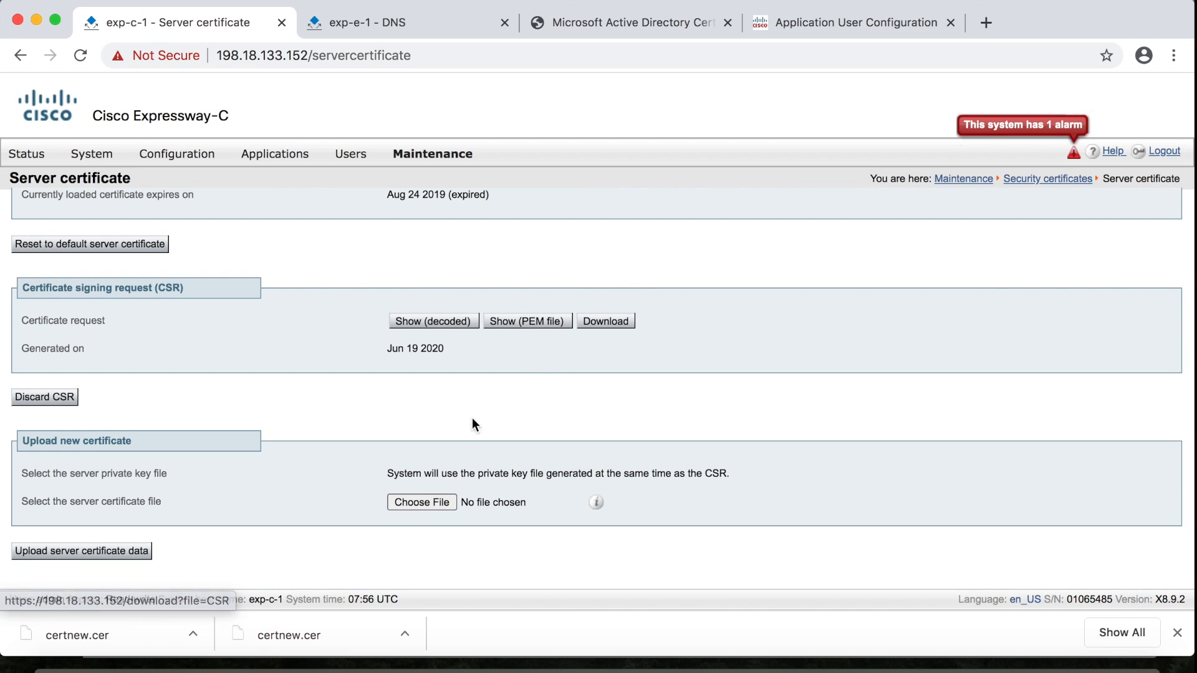
left_click(427, 501)
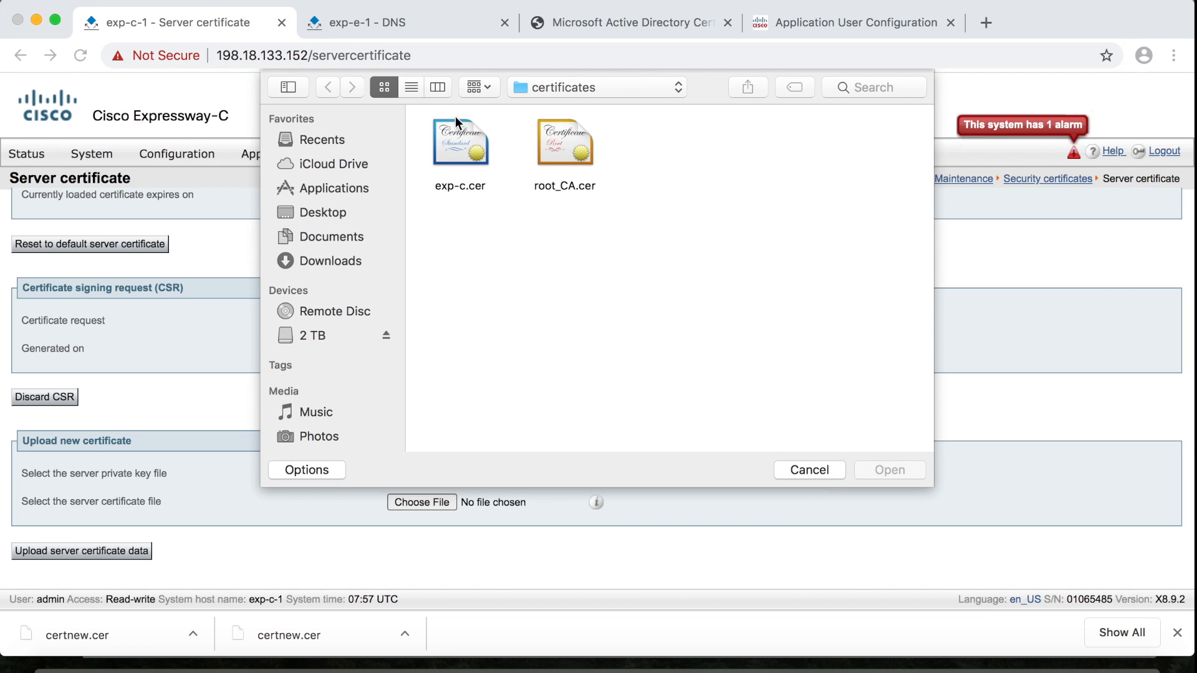
left_click(461, 150)
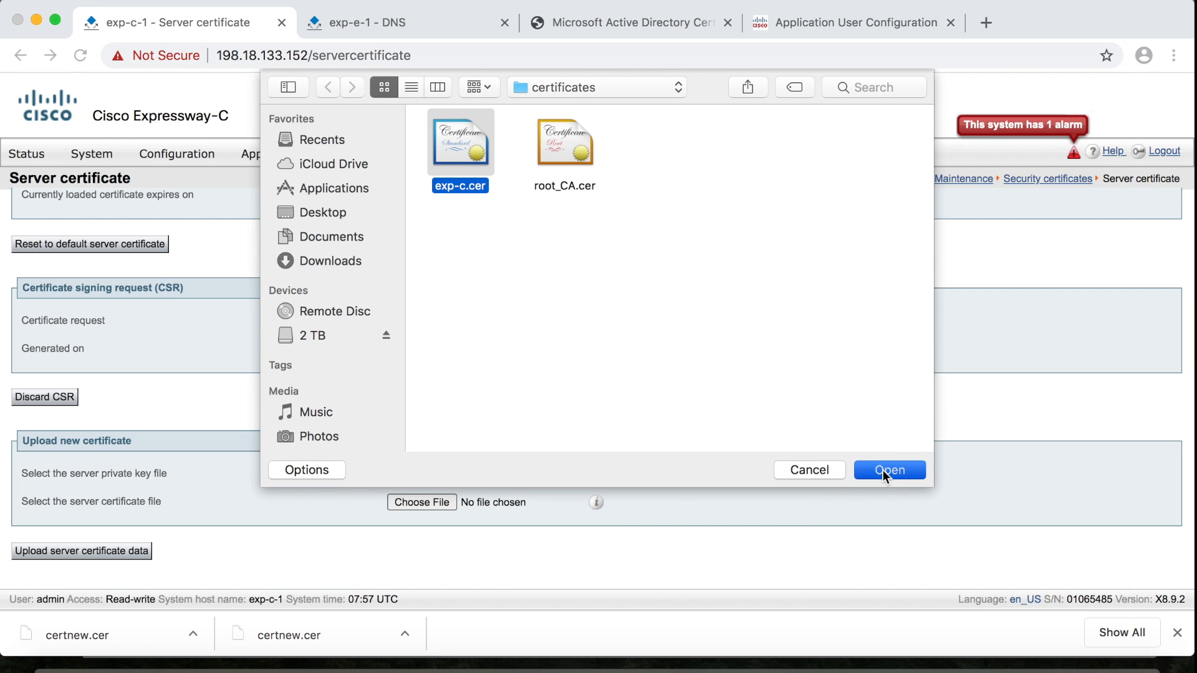
left_click(881, 470)
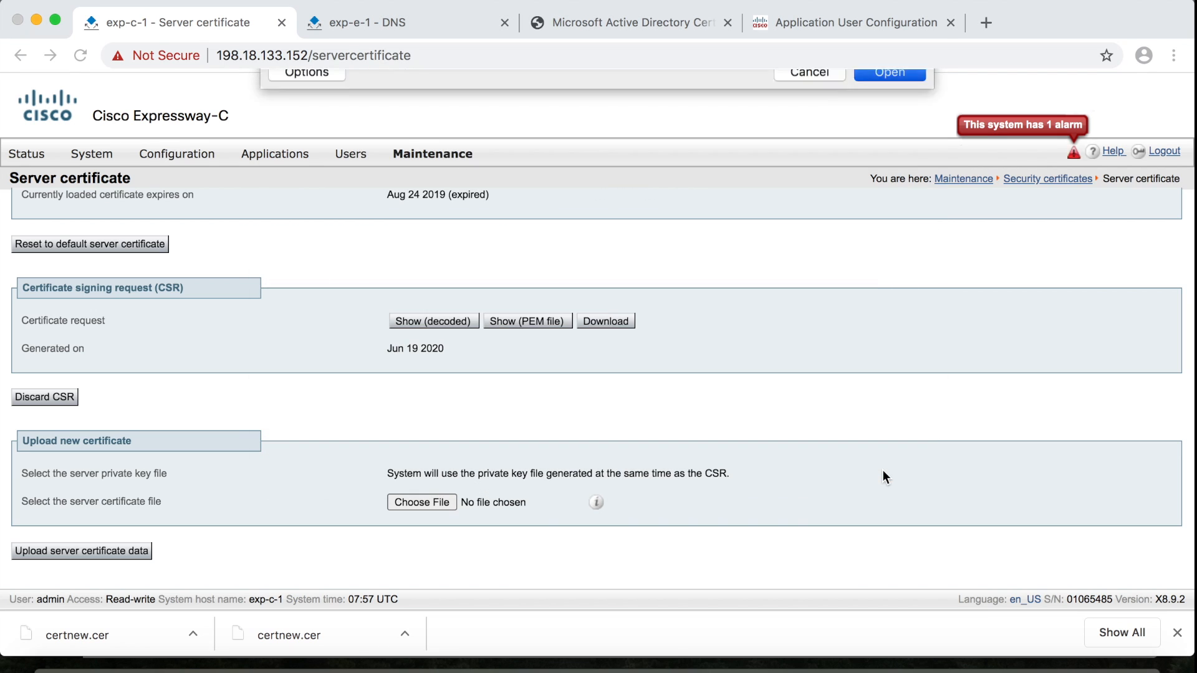
left_click(90, 555)
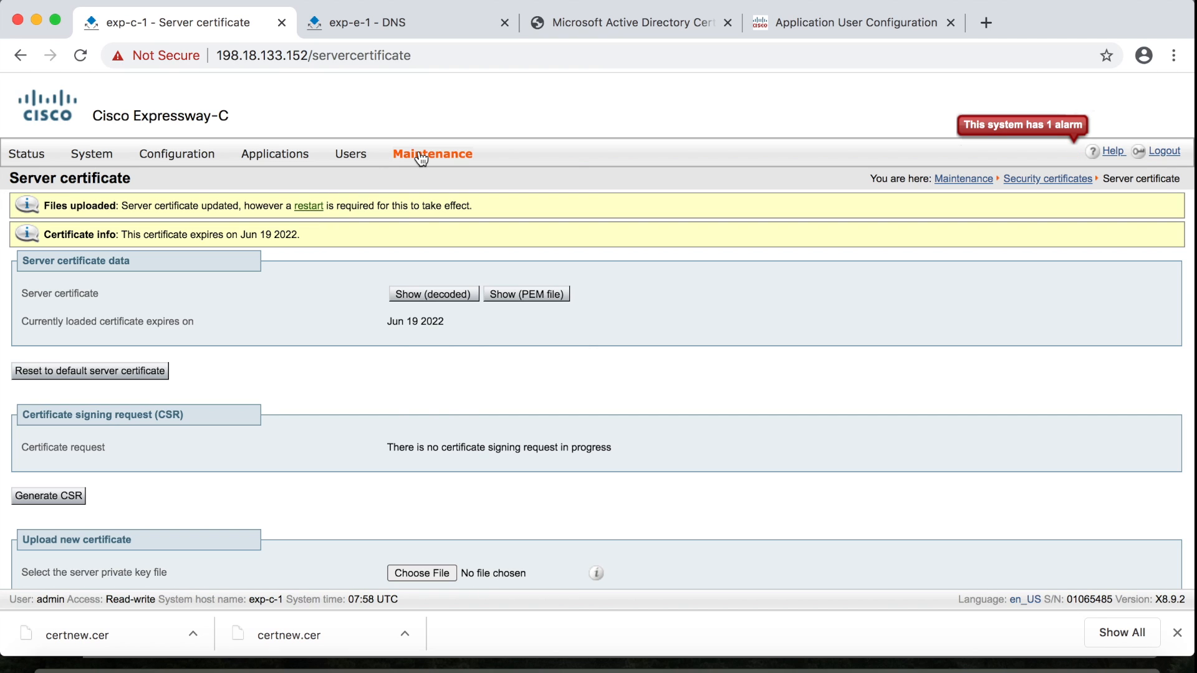
Append root_CA.cer to the Expressway-C trusted CA certificate list
mouse_move(430, 156)
mouse_move(487, 277)
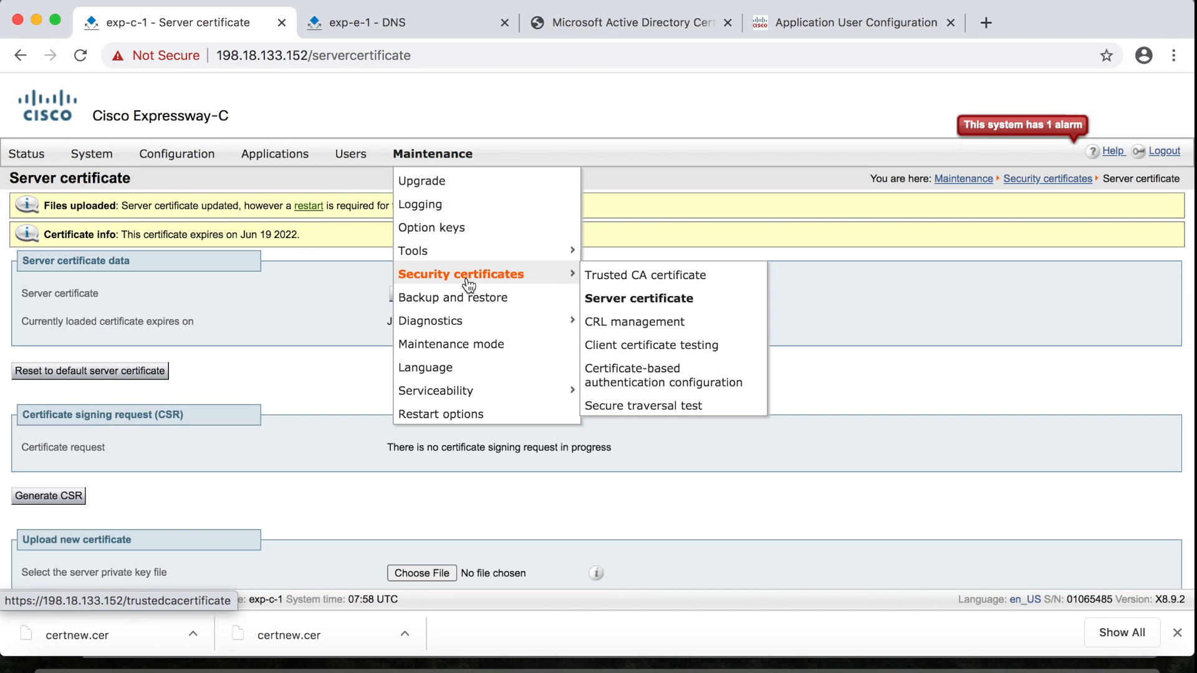
left_click(617, 282)
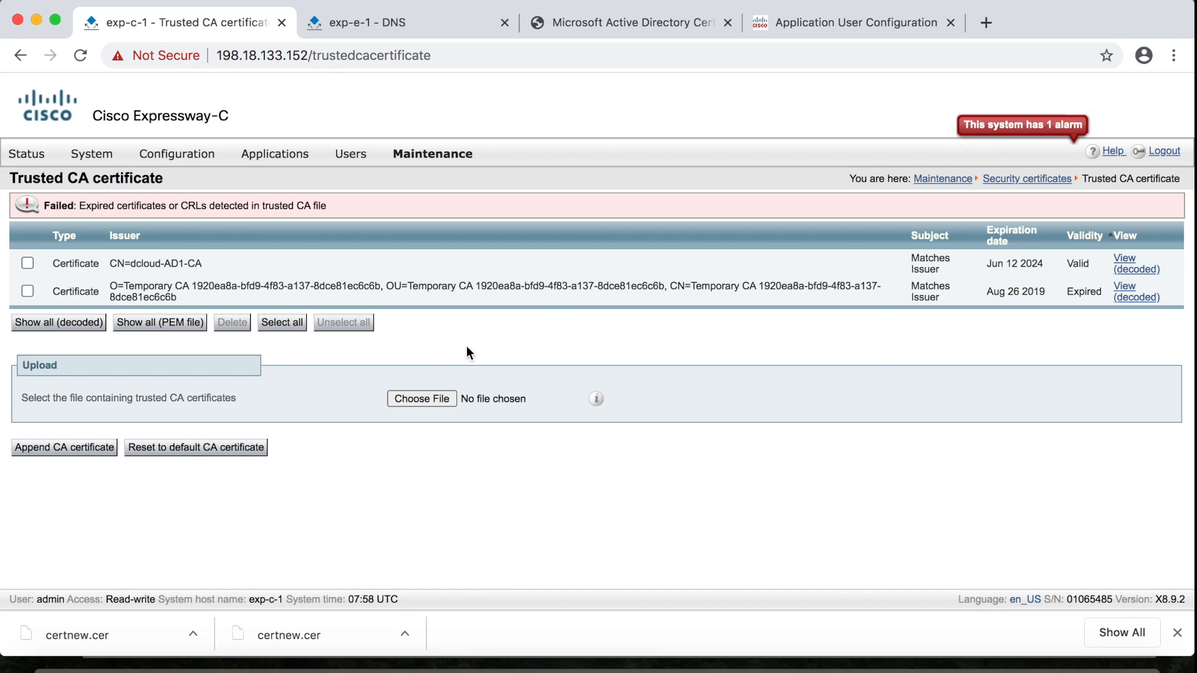
left_click(423, 398)
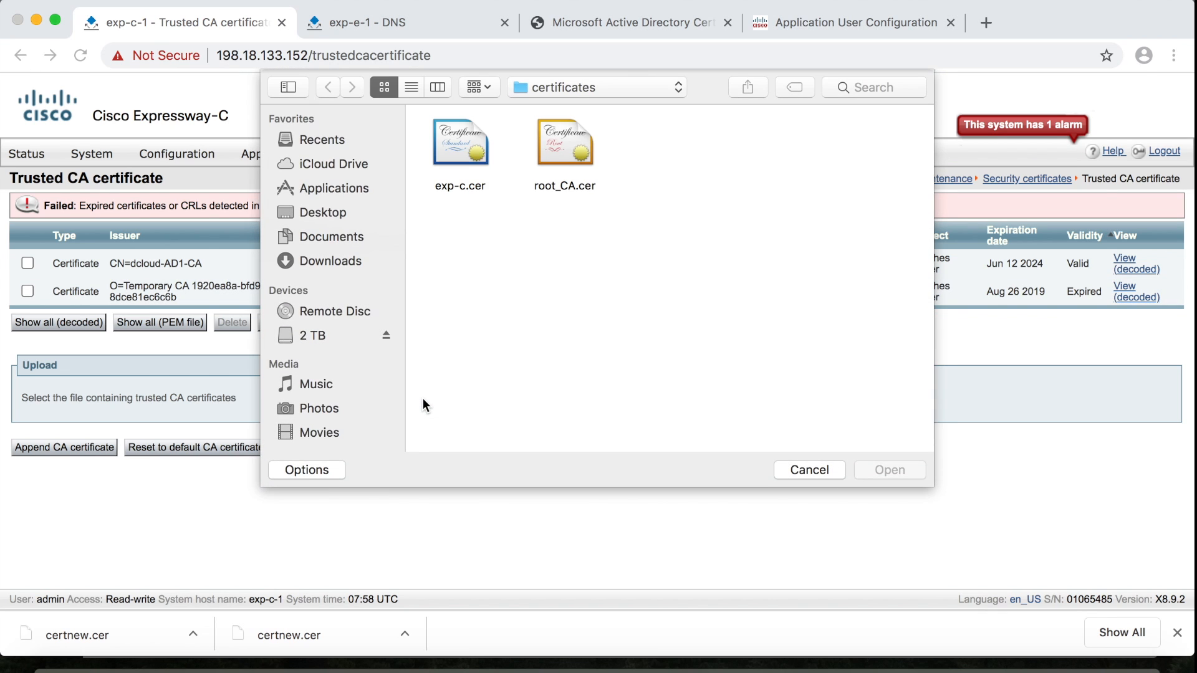
left_click(563, 159)
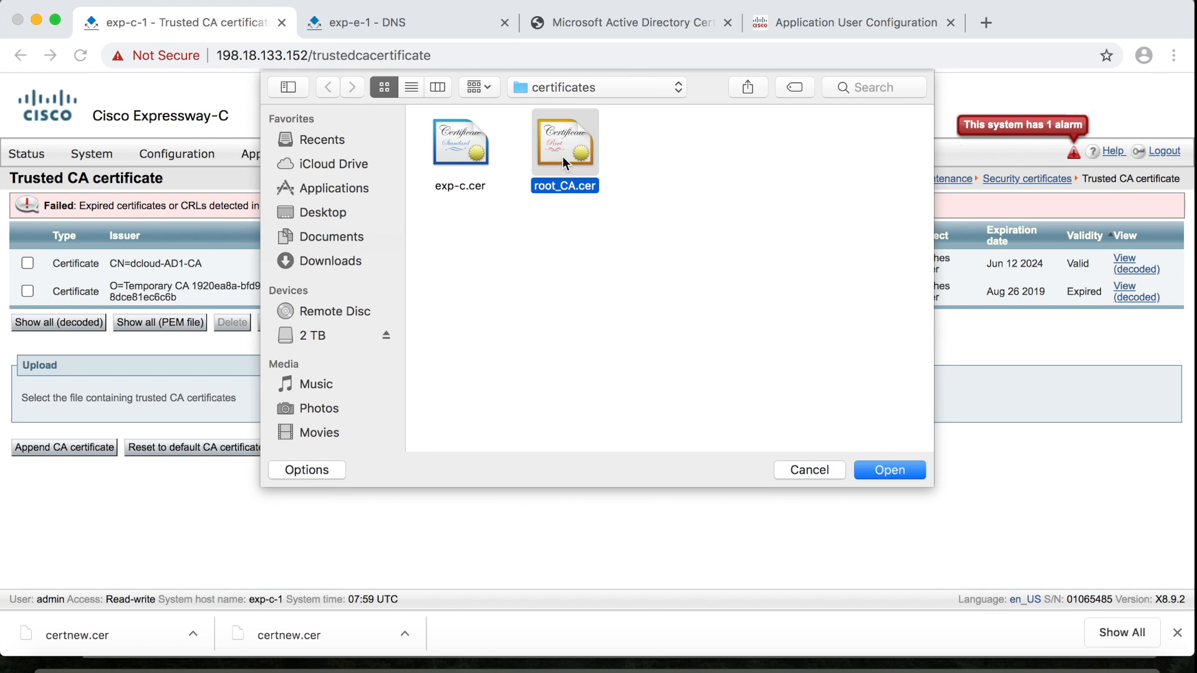
left_click(888, 470)
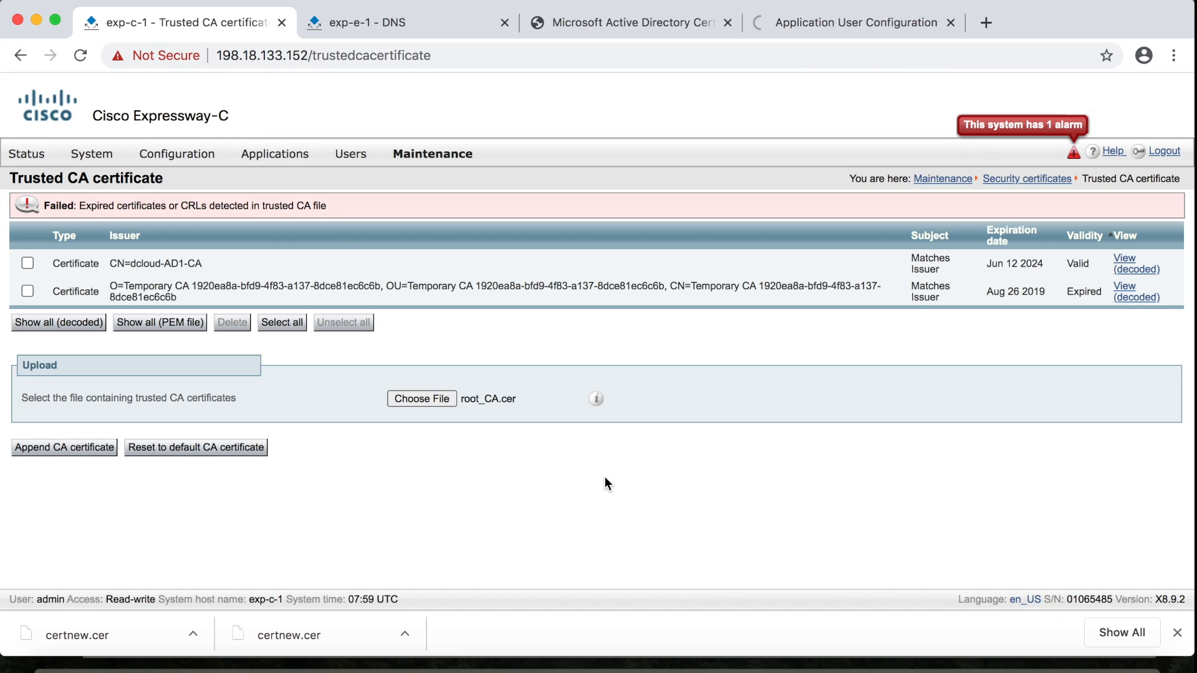
left_click(93, 451)
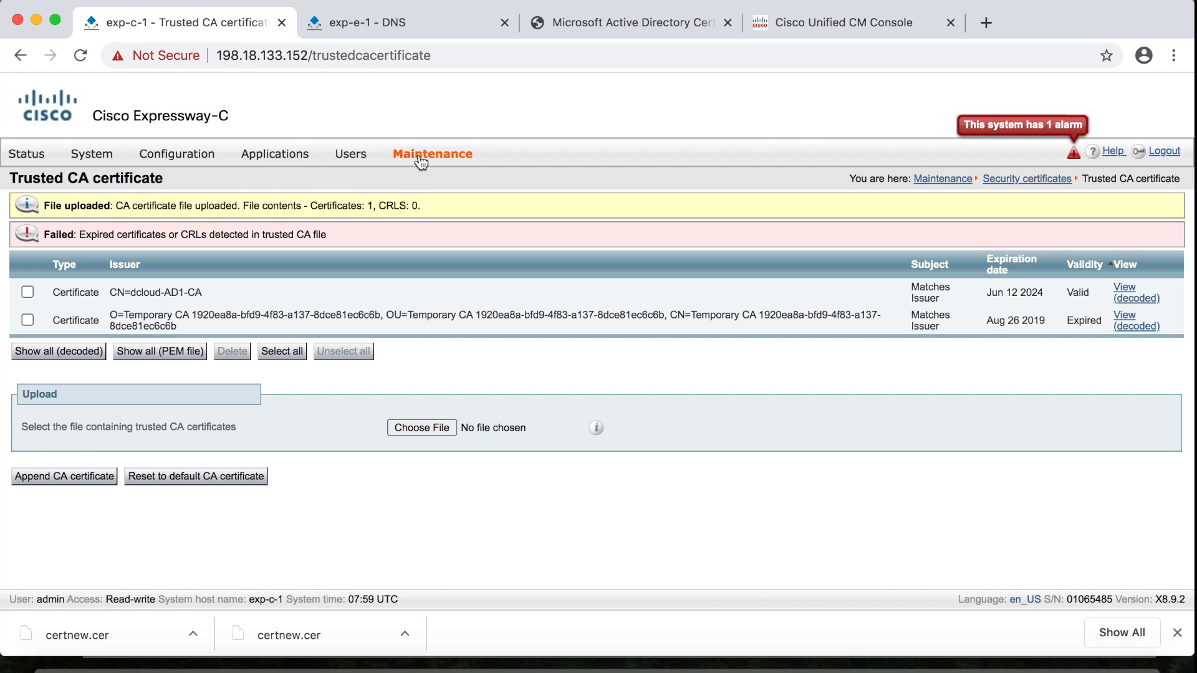
Restart Expressway-C with confirmation, then switch to the Expressway-E DNS page
mouse_move(420, 162)
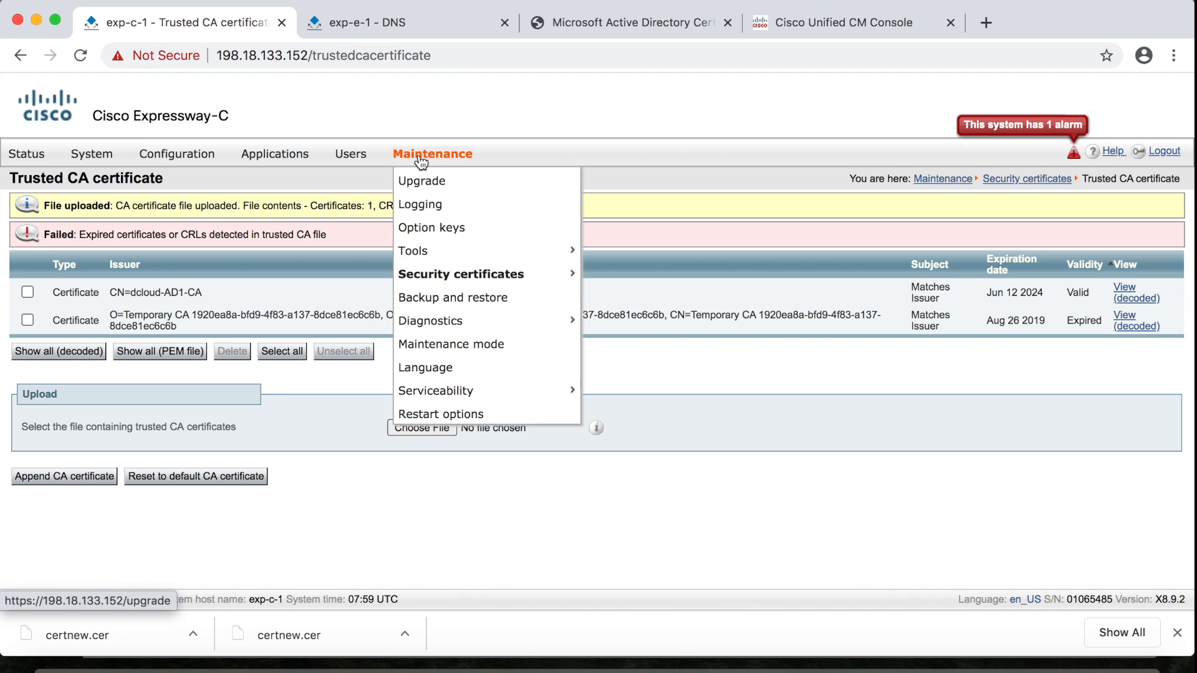
left_click(461, 416)
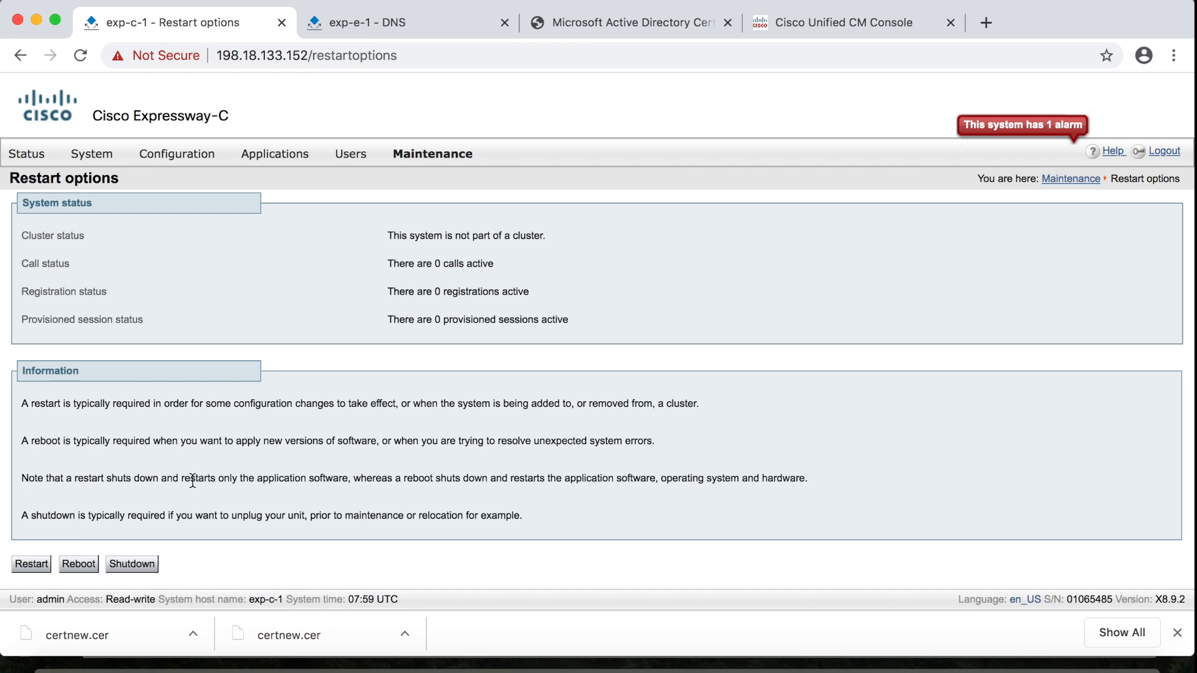
left_click(39, 566)
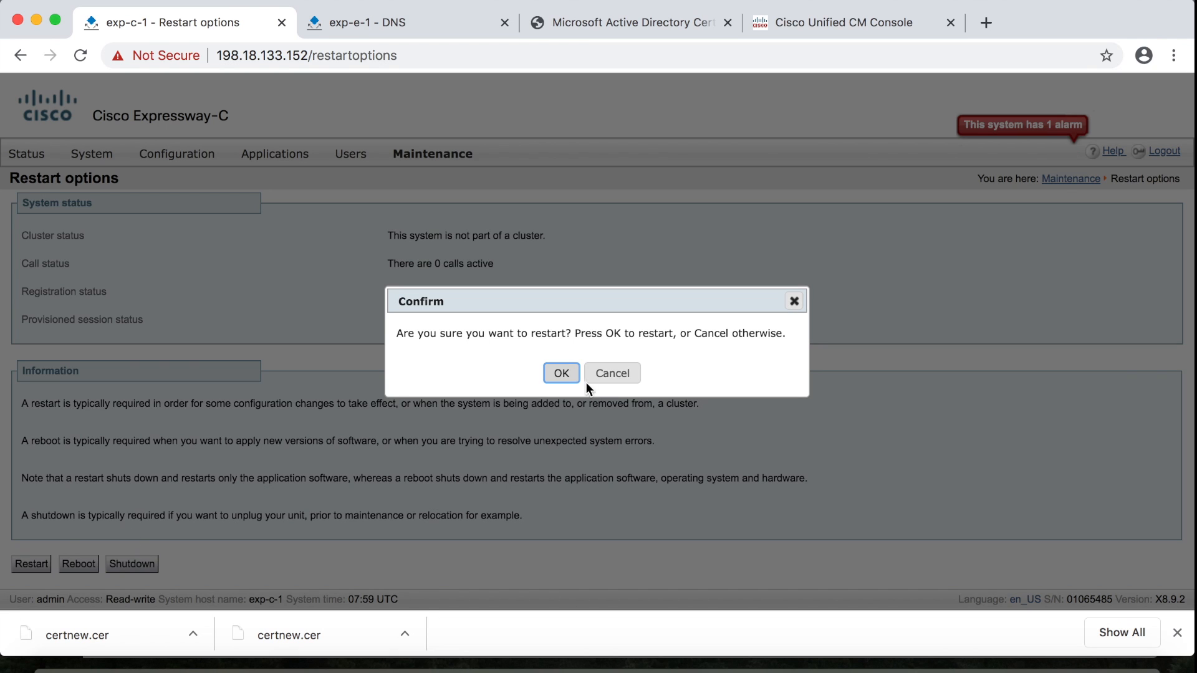
left_click(573, 374)
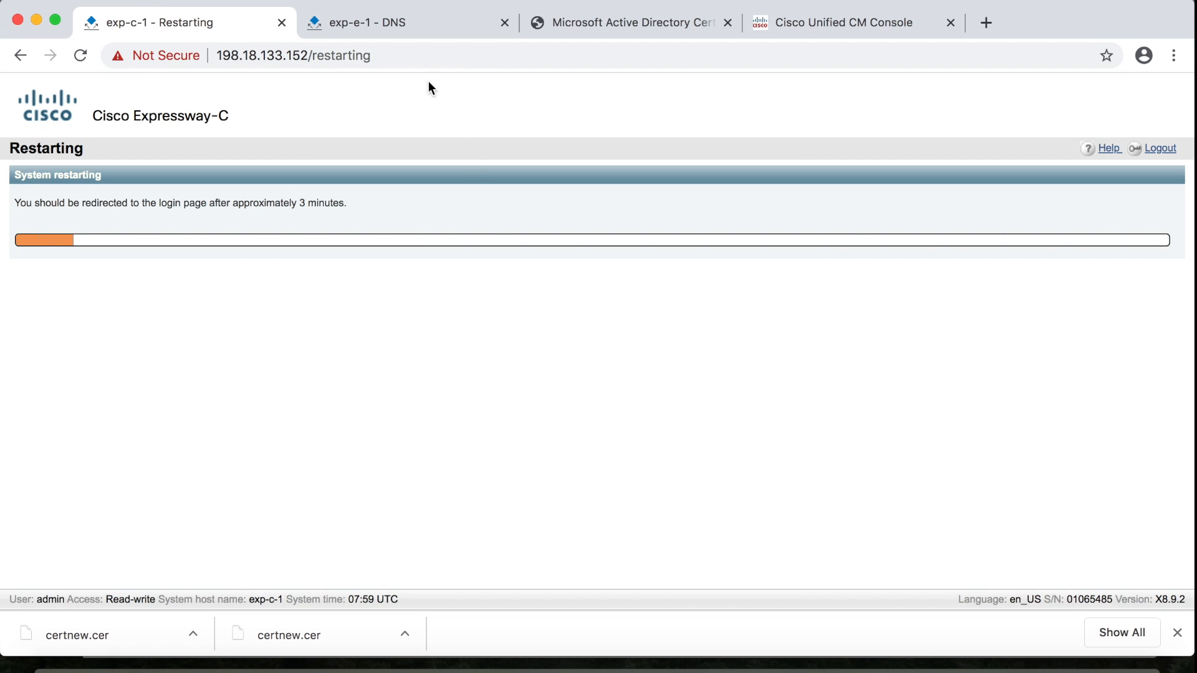
left_click(410, 20)
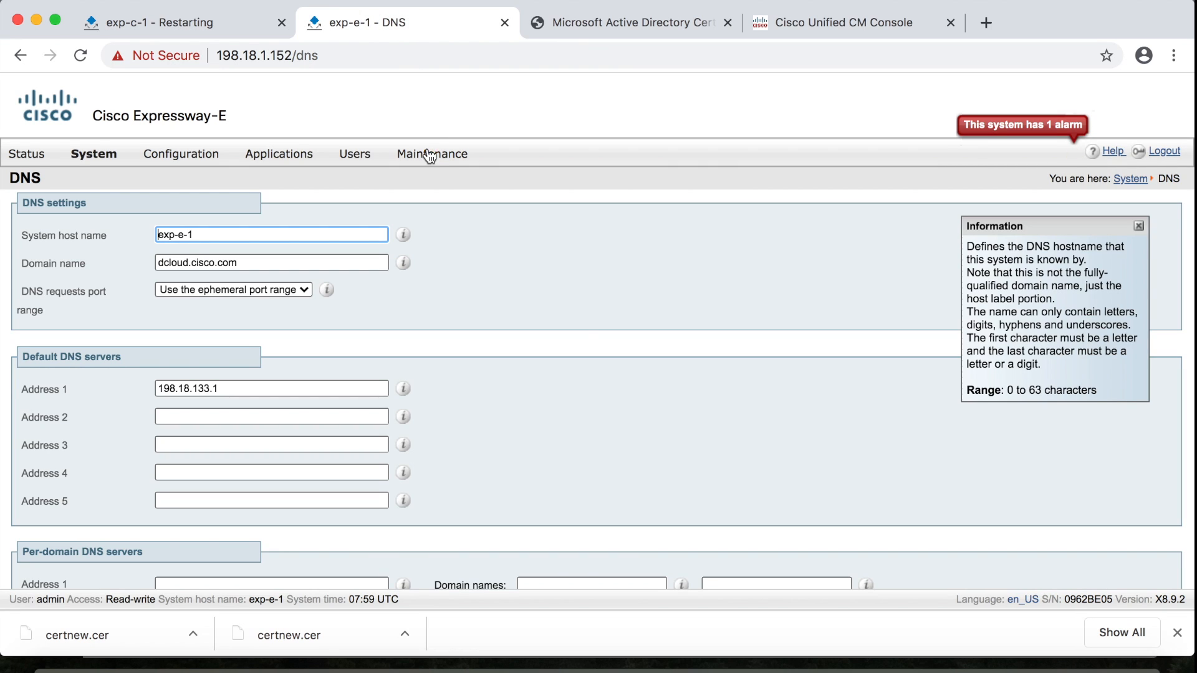
Start a new certificate signing request from the Expressway-E server certificate page
mouse_move(428, 156)
mouse_move(452, 281)
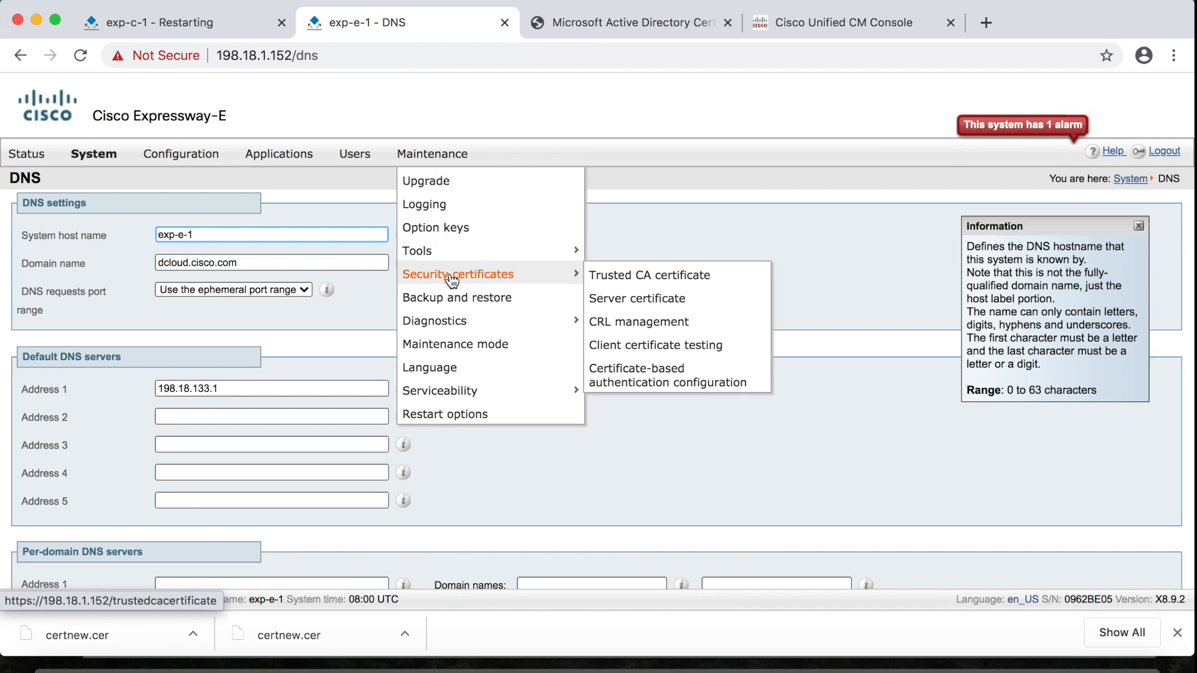
left_click(623, 300)
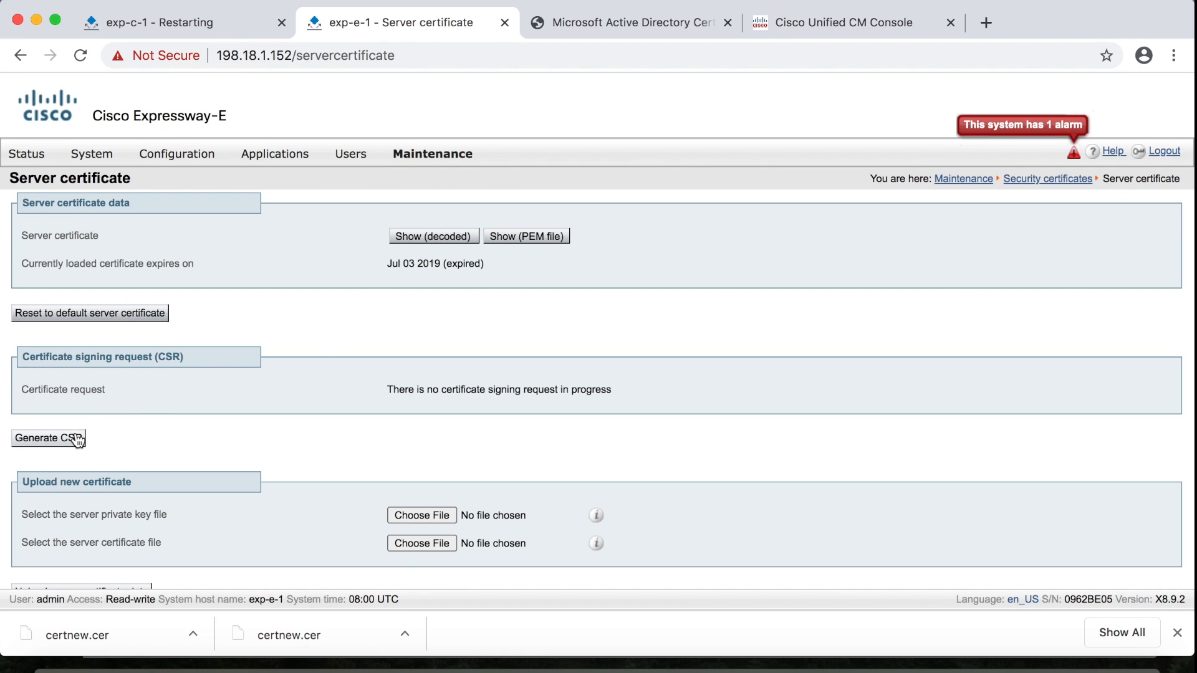
left_click(75, 439)
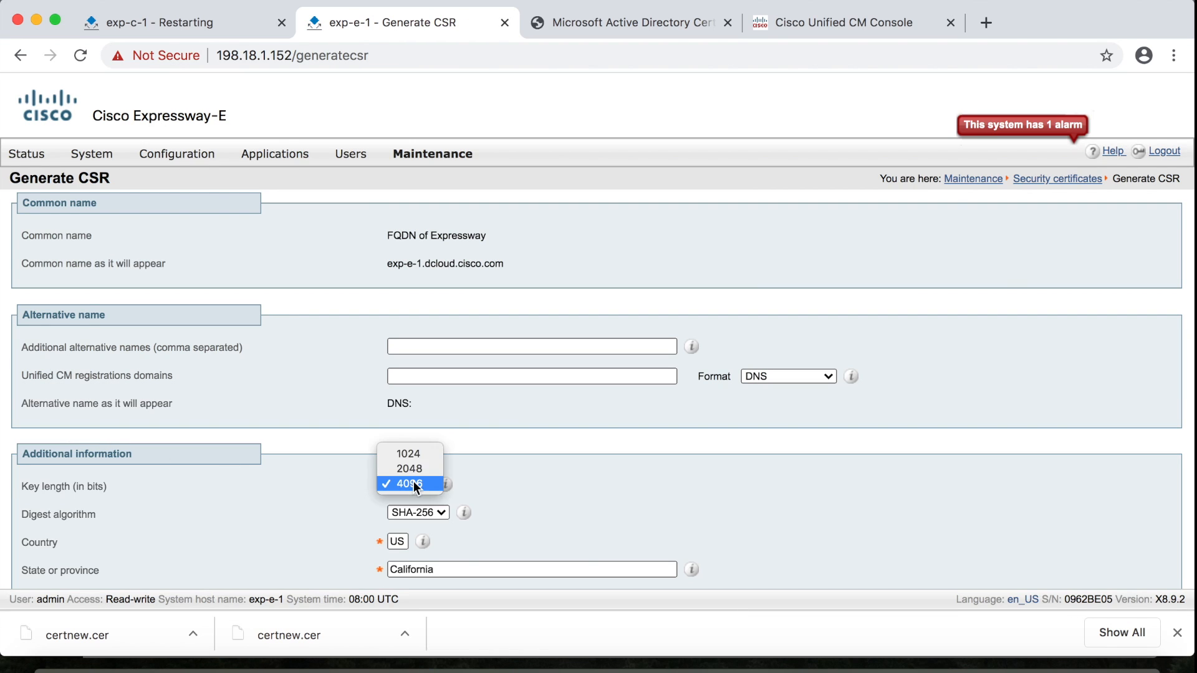
Choose a 2048-bit key, change country US to JP and state California to Kobe
left_click(417, 470)
scroll(533, 506, "down", 2)
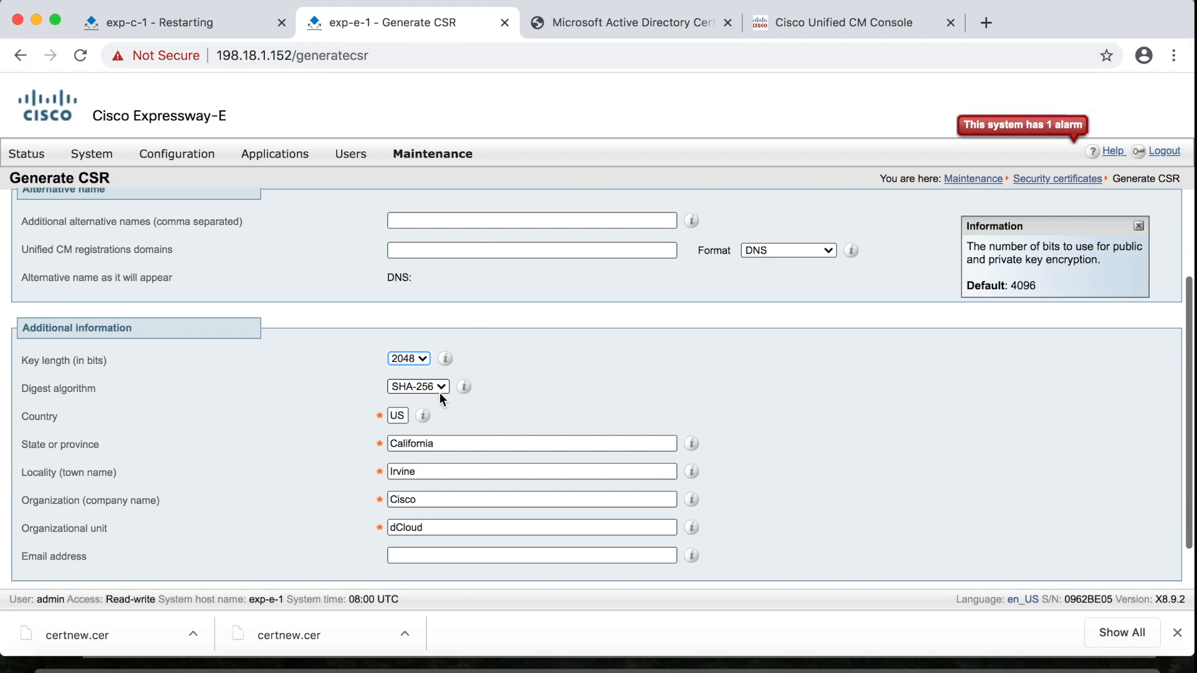
double_click(398, 415)
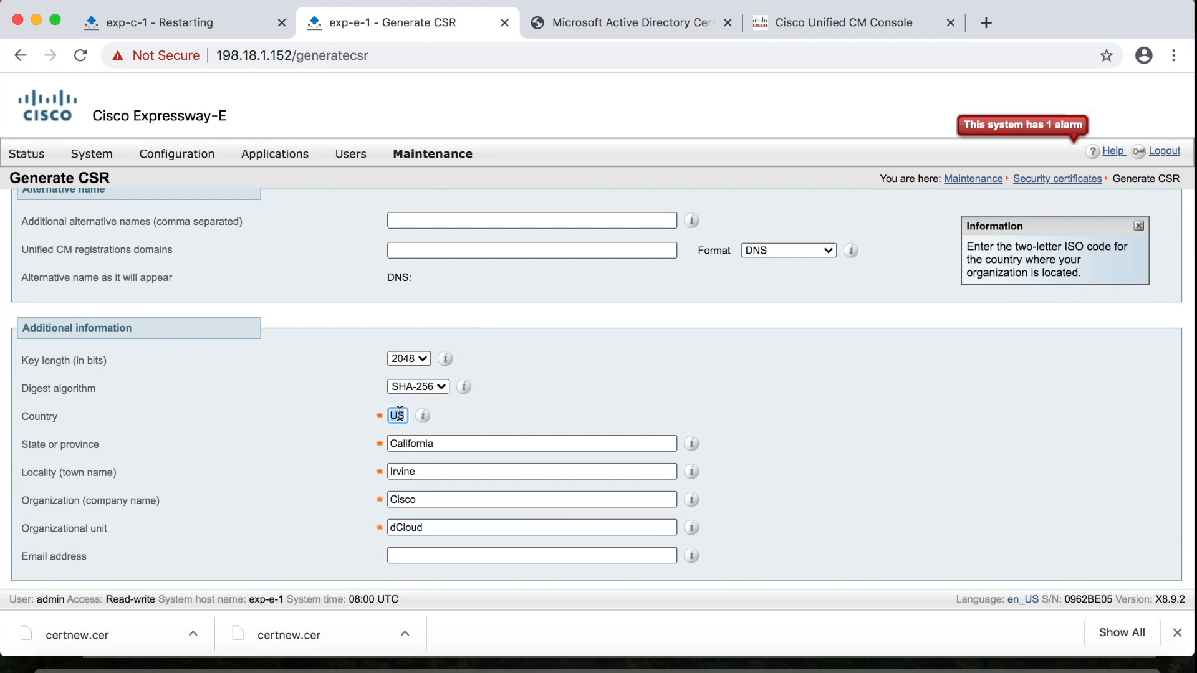
type("JP")
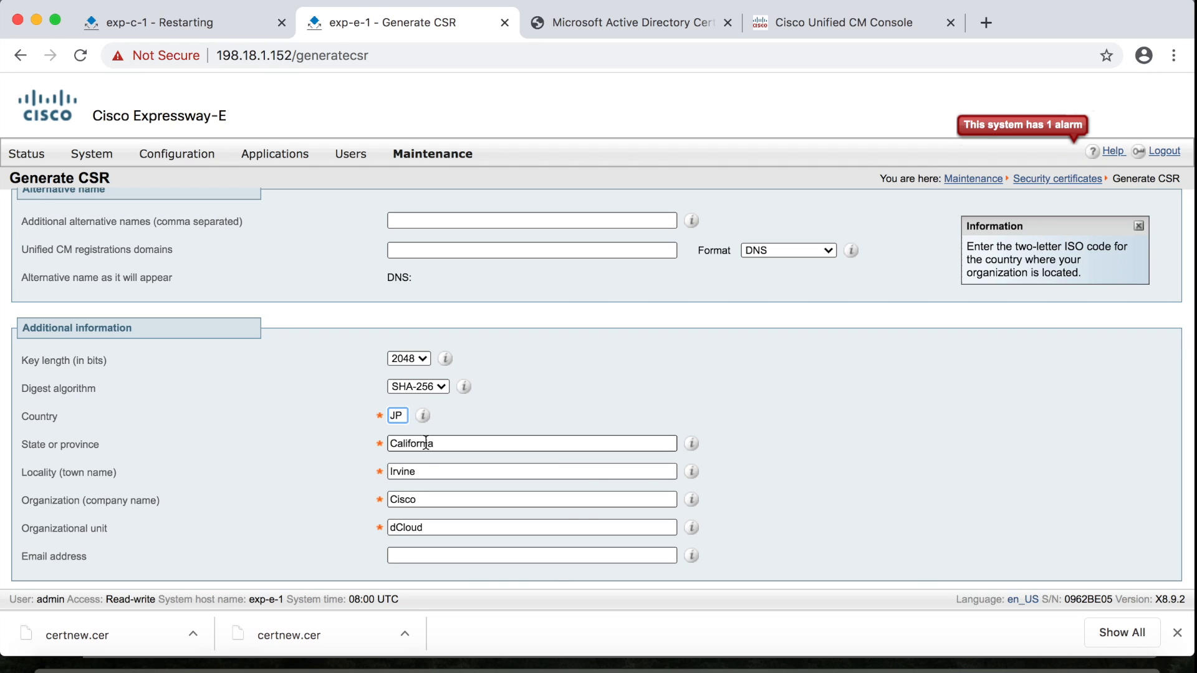
double_click(426, 443)
type("Kobe")
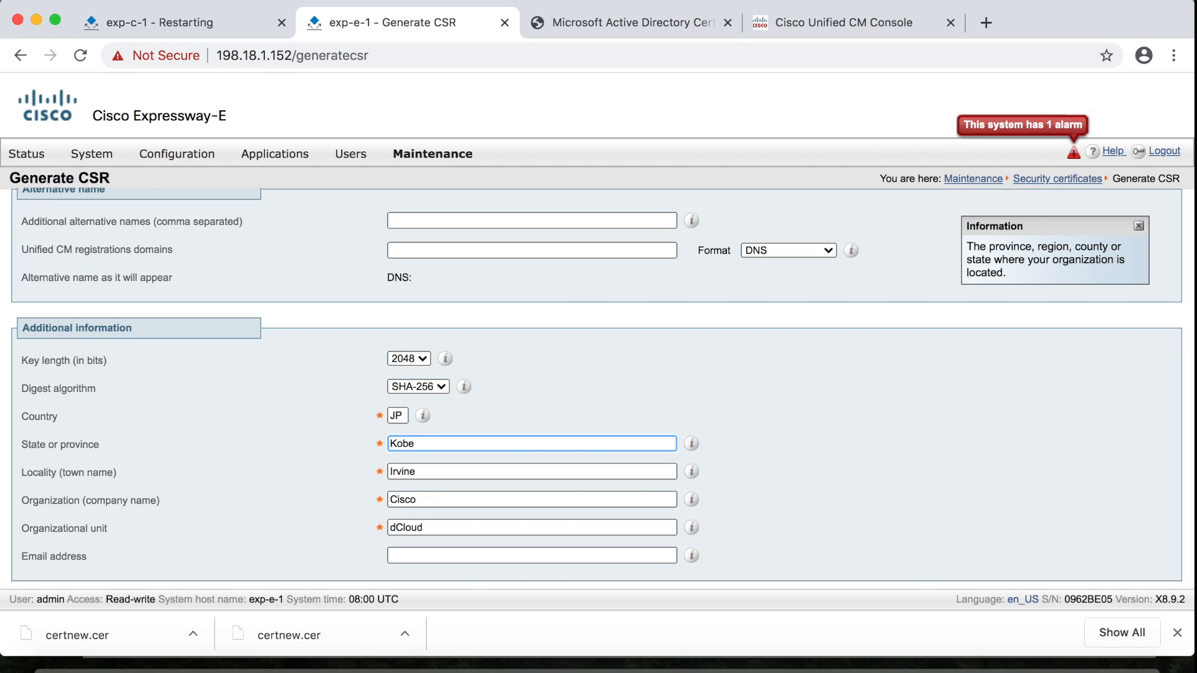
Generate a CSR on Expressway-E, show it as PEM, and copy all of its text
scroll(644, 419, "down", 2)
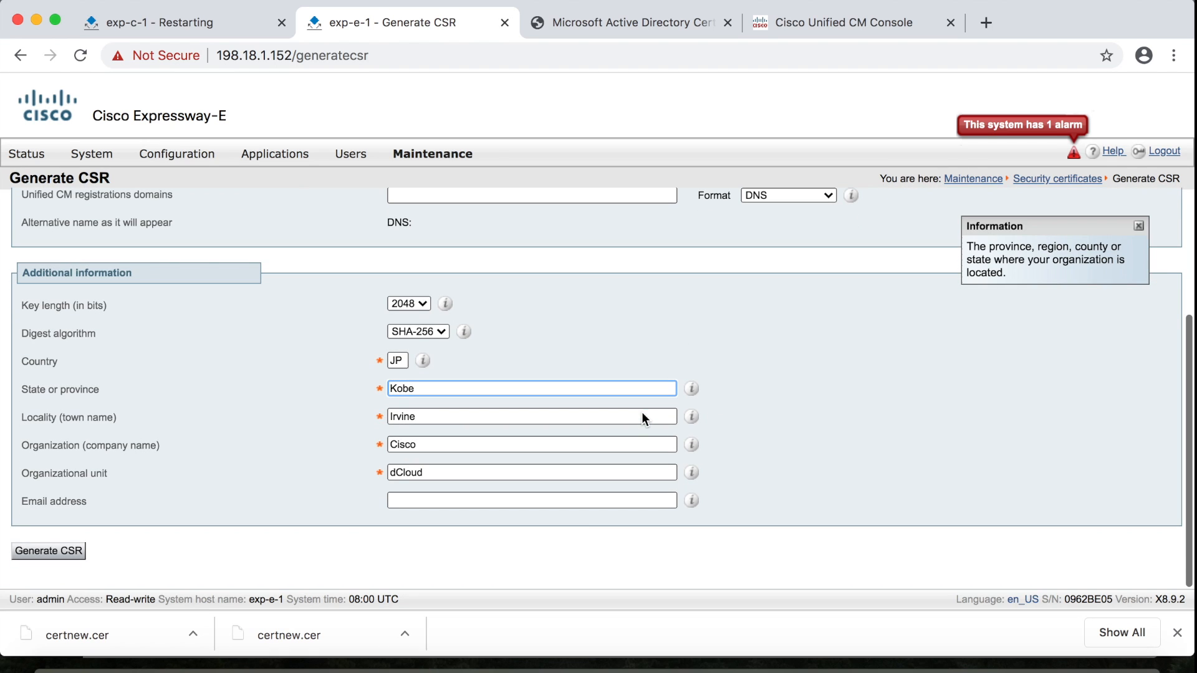
left_click(50, 552)
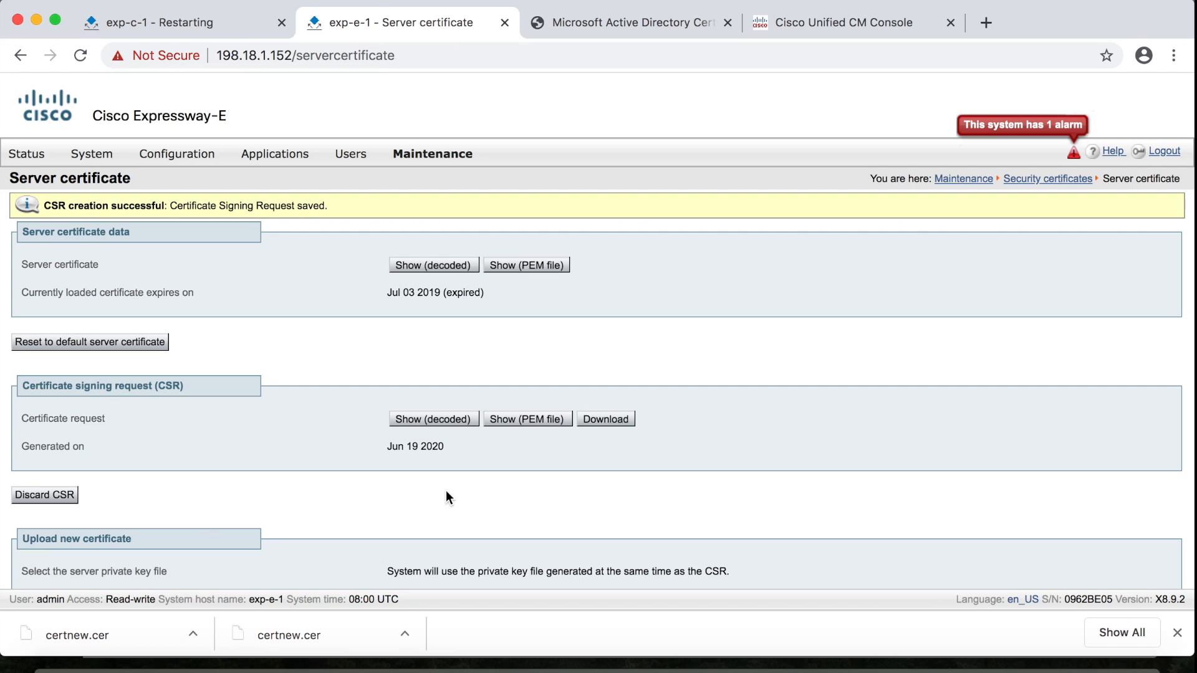
left_click(520, 420)
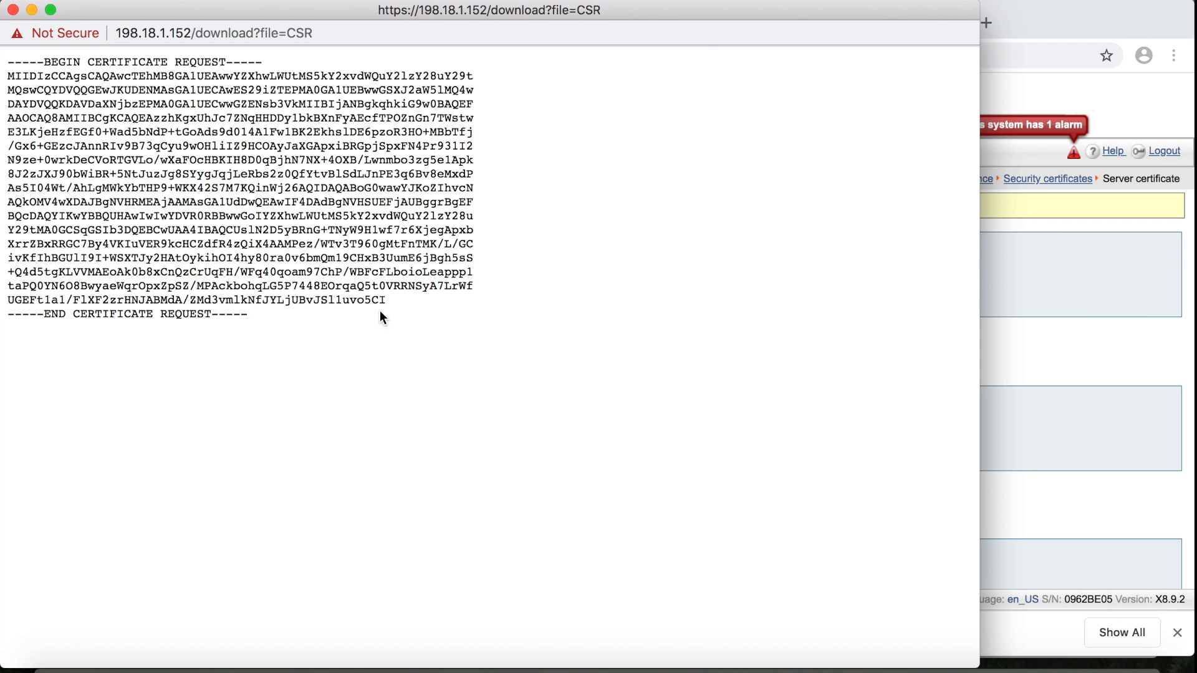
left_click_drag(259, 314, 8, 59)
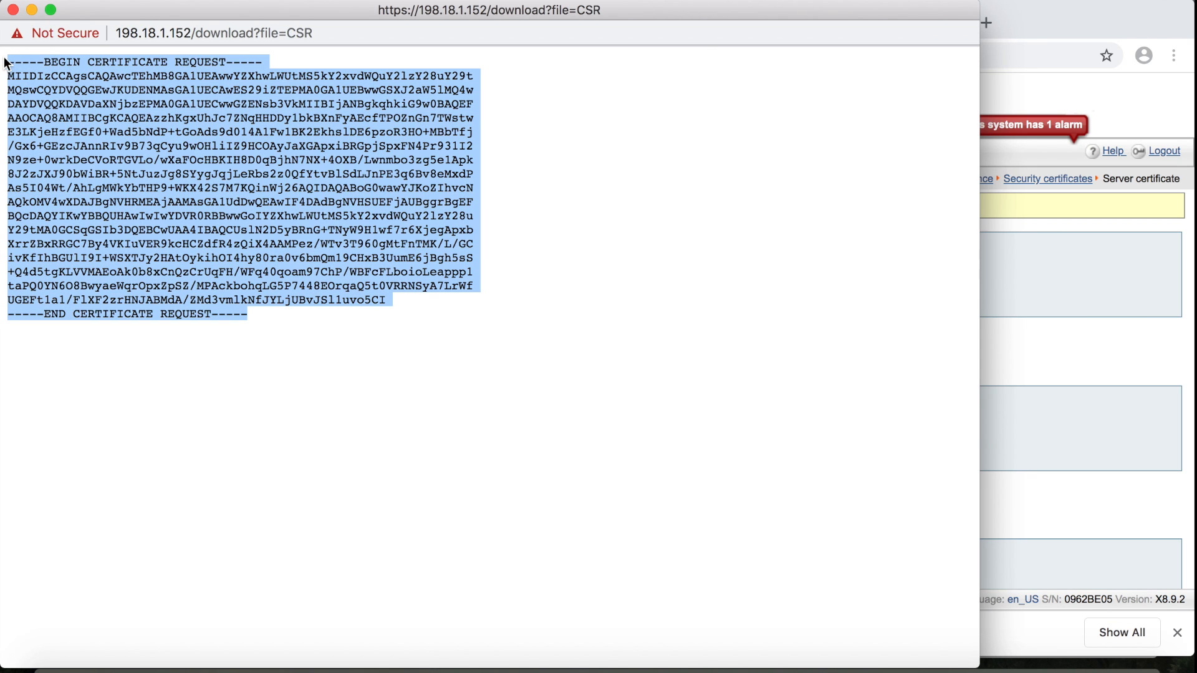
right_click(95, 142)
left_click(121, 178)
left_click(13, 10)
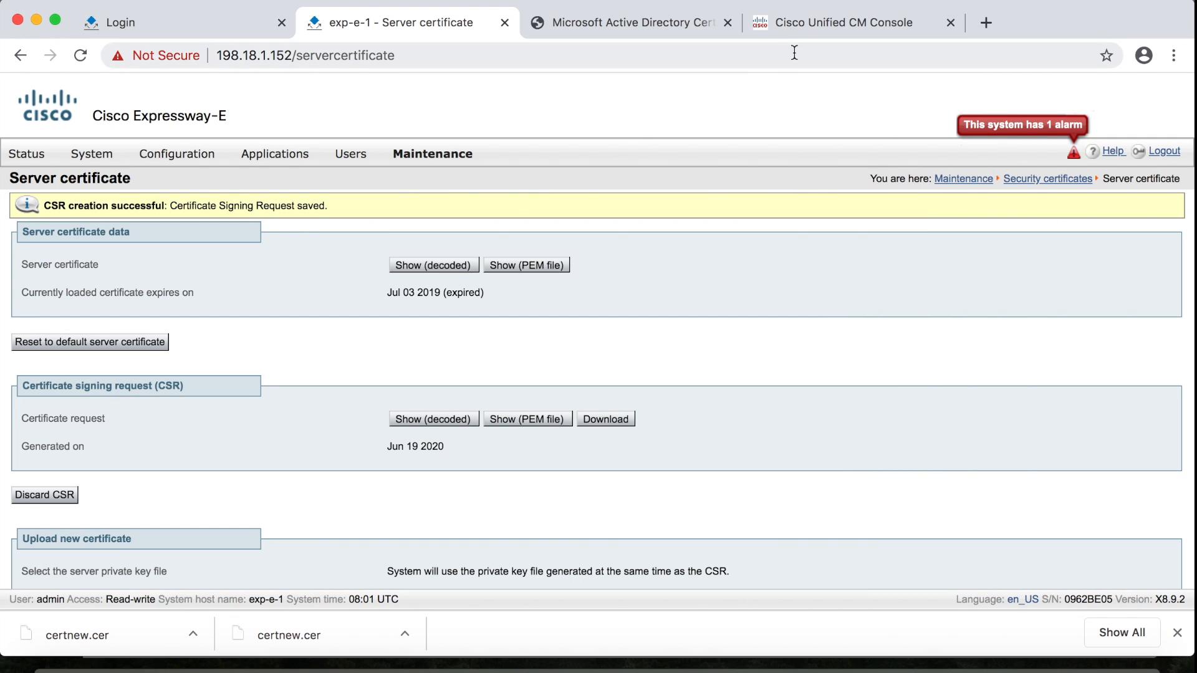
Paste the copied CSR into a new advanced certificate request in Certificate Services
left_click(639, 20)
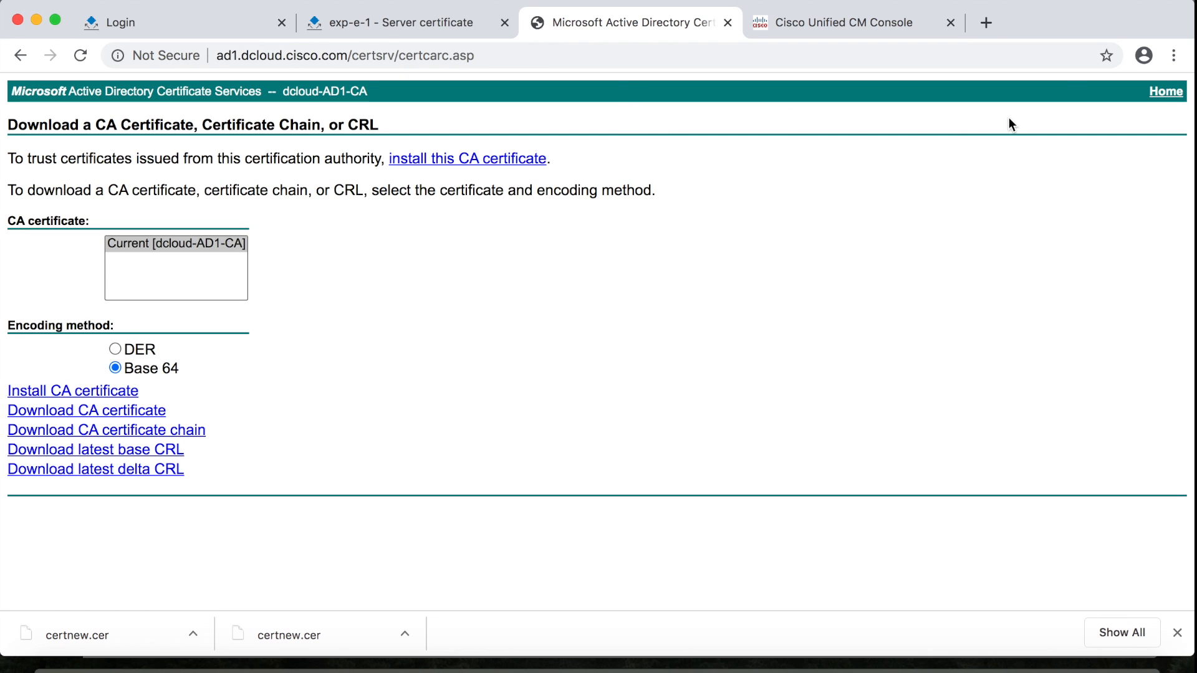
left_click(1164, 94)
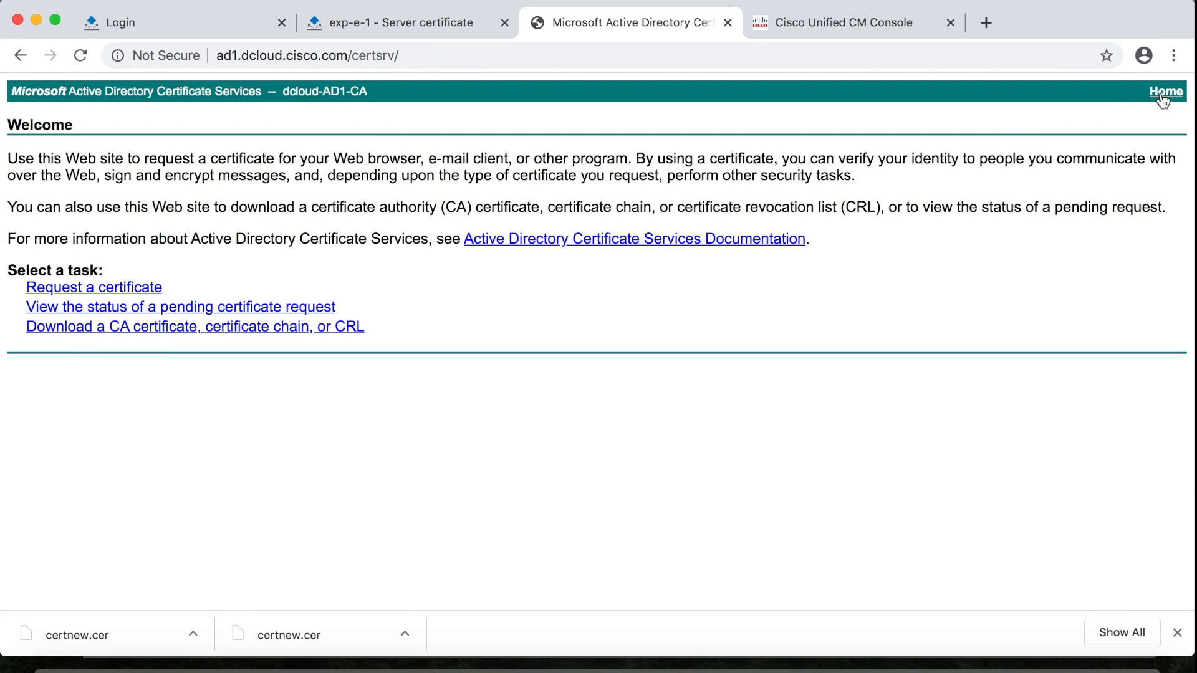
left_click(143, 288)
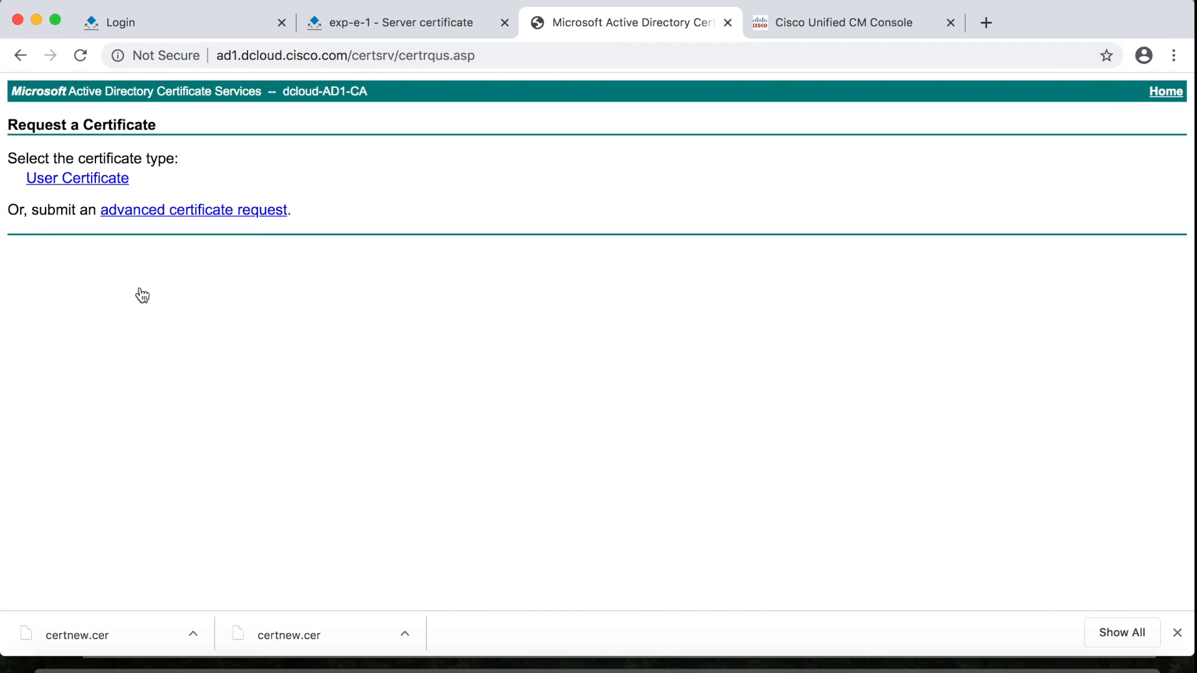
left_click(203, 212)
left_click(187, 241)
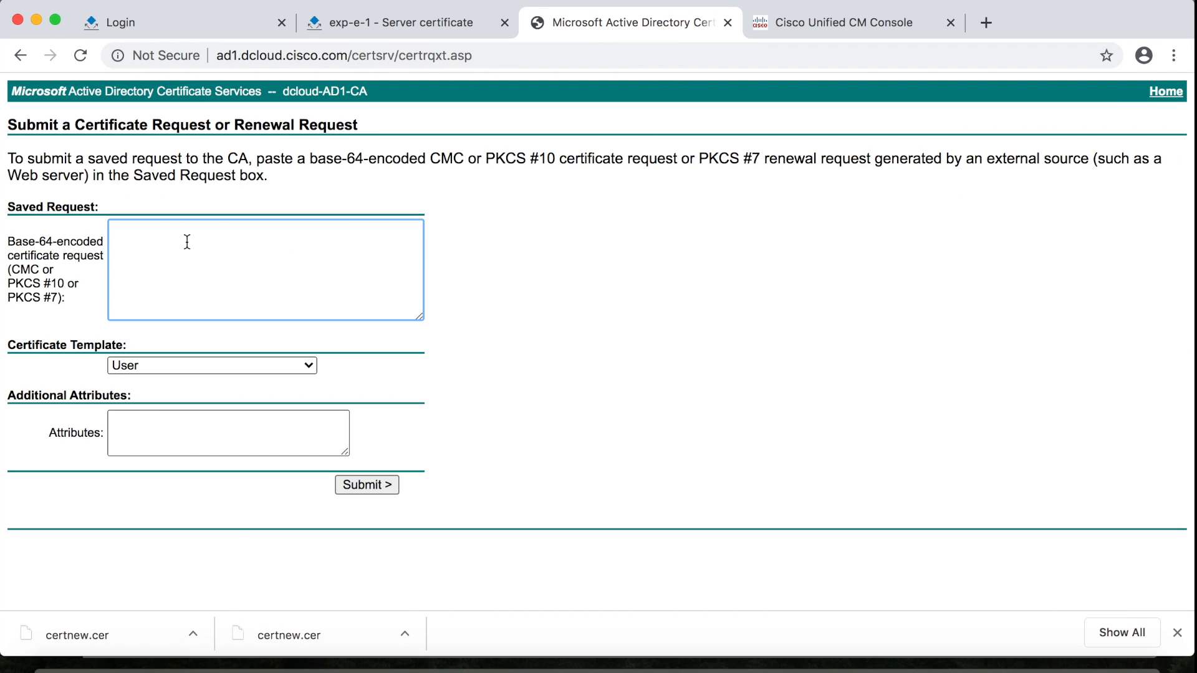
key("super+v")
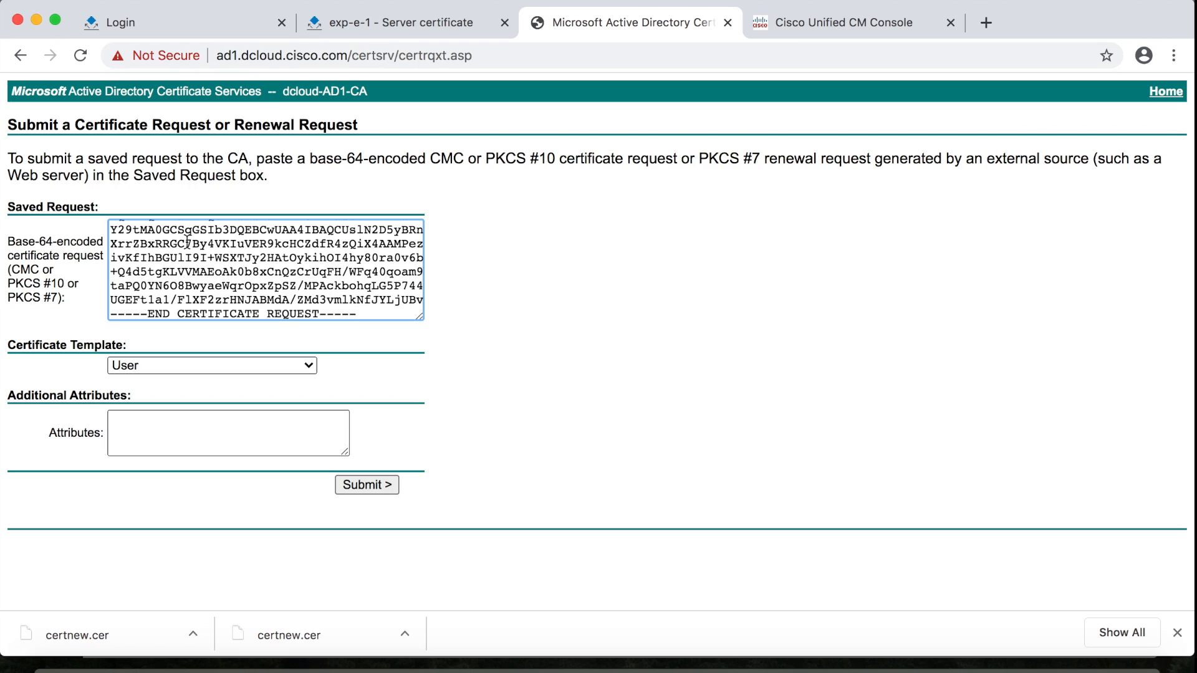
Submit the request with the ClientServer template and download the issued certificate in Base 64
left_click(230, 364)
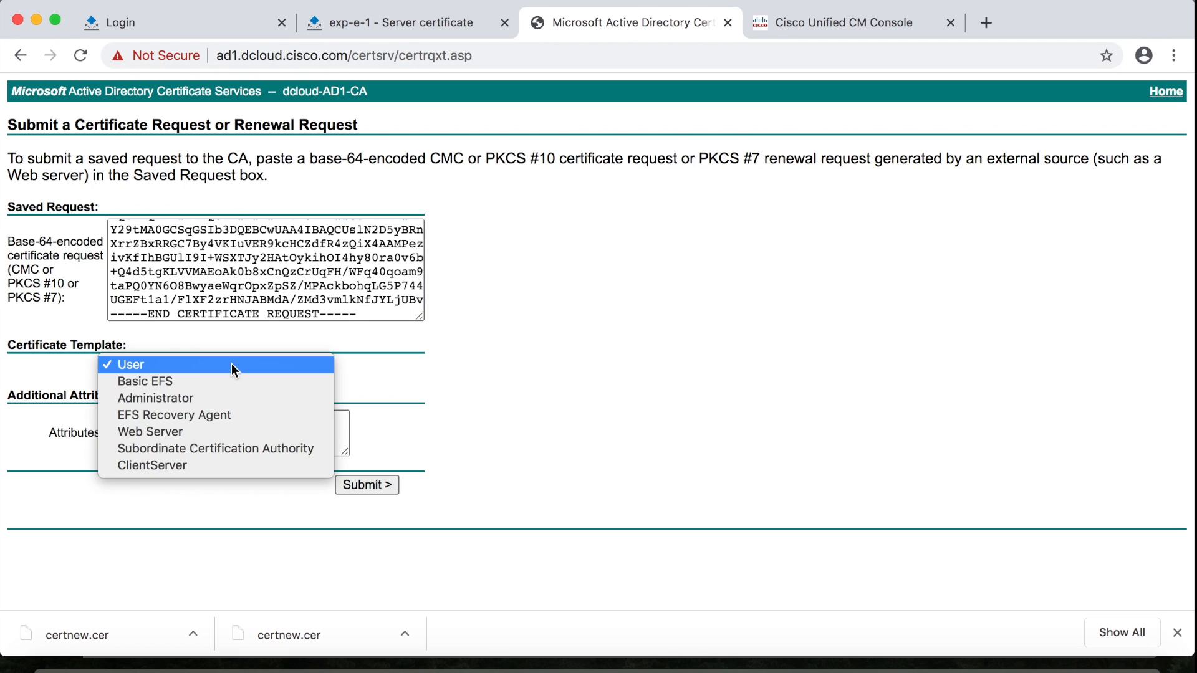
left_click(231, 464)
left_click(358, 487)
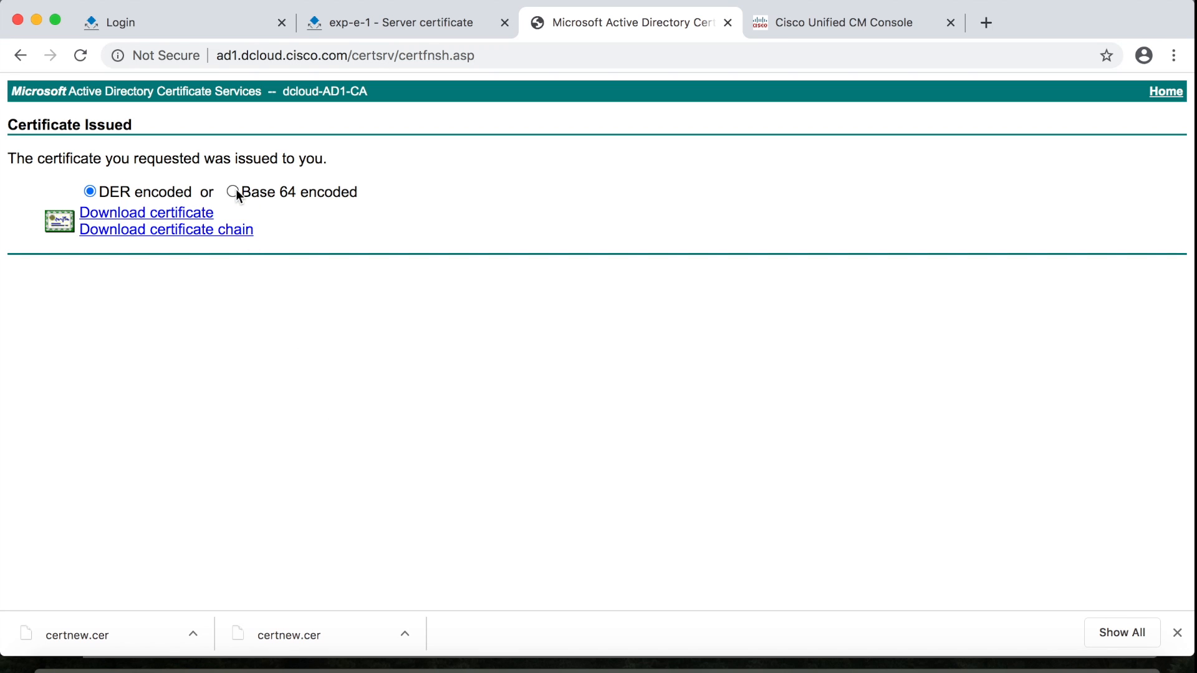
left_click(190, 218)
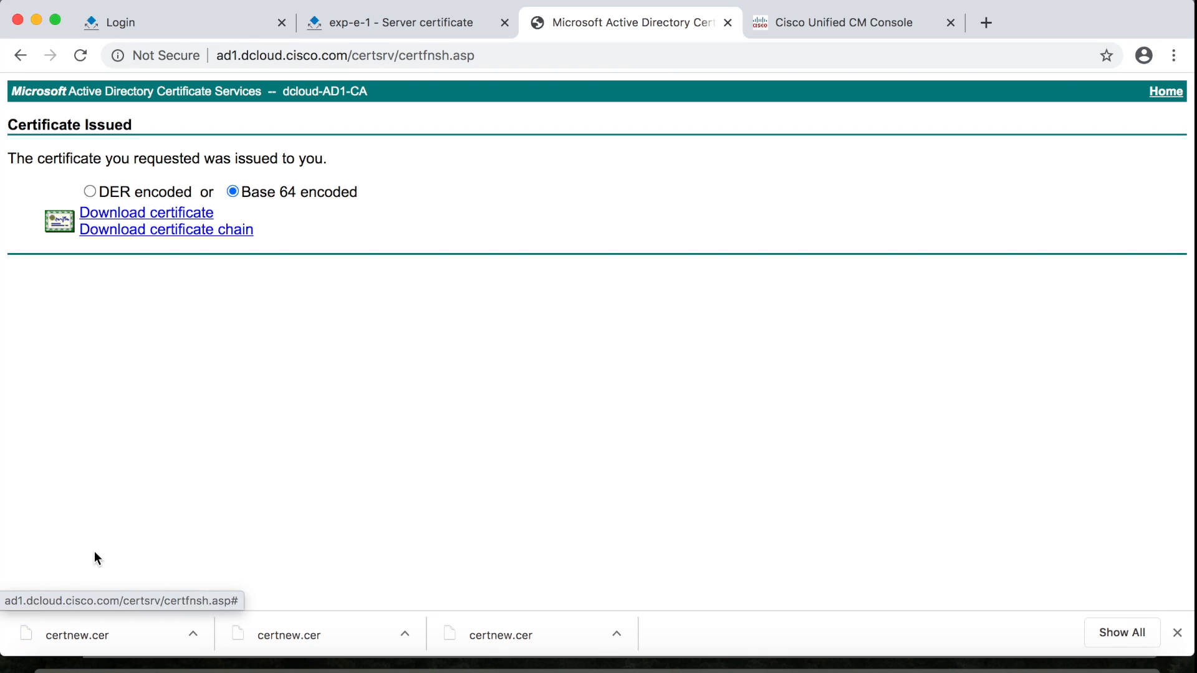
Rename certnew.cer in the certificates folder to exp-e.cer, then return to the Expressway browser tab
left_click(59, 667)
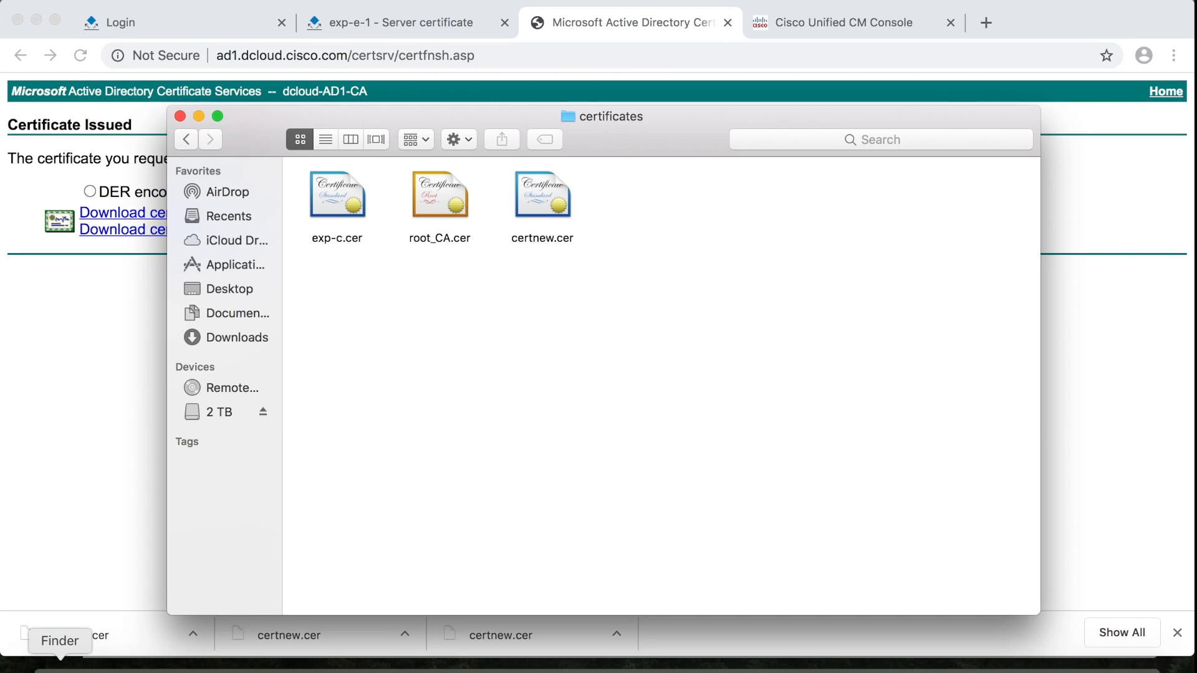
left_click(542, 240)
key("Return")
type("exp-e")
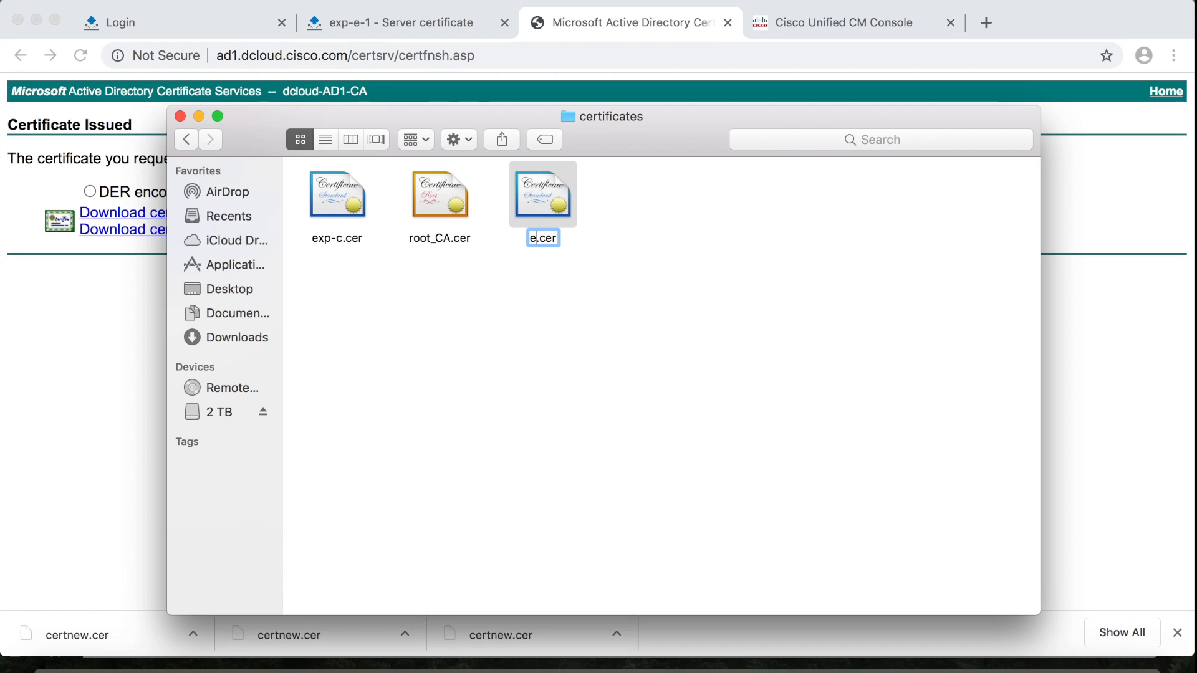
key("Return")
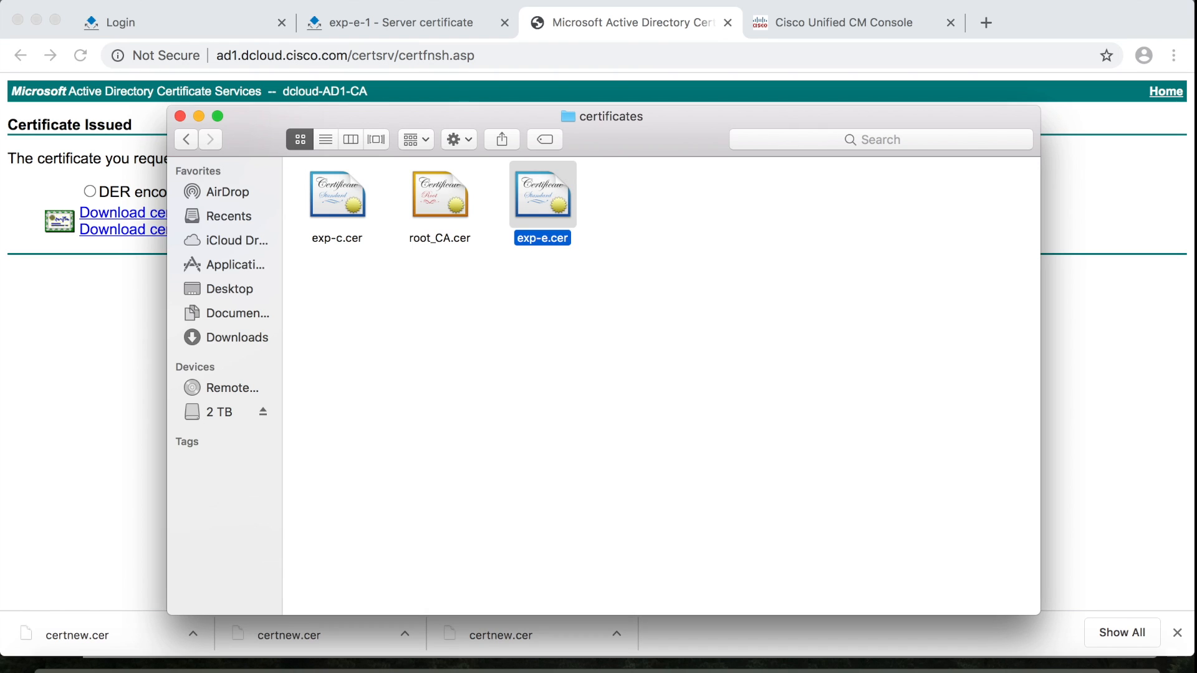
left_click(112, 361)
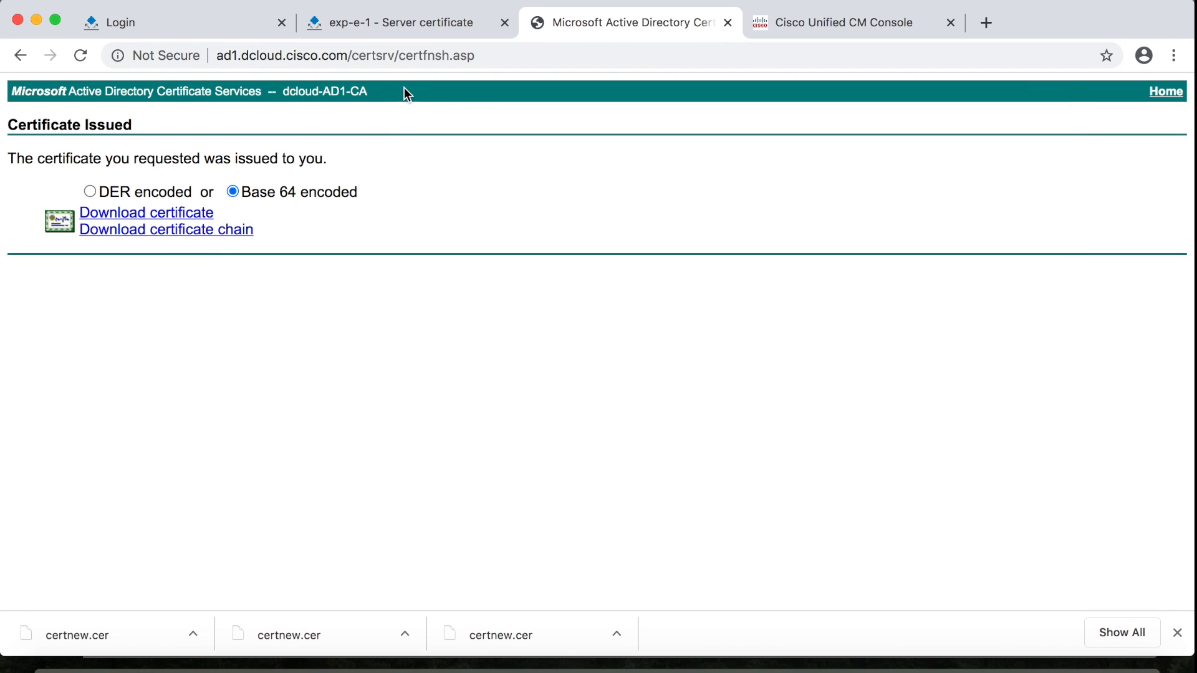
left_click(397, 24)
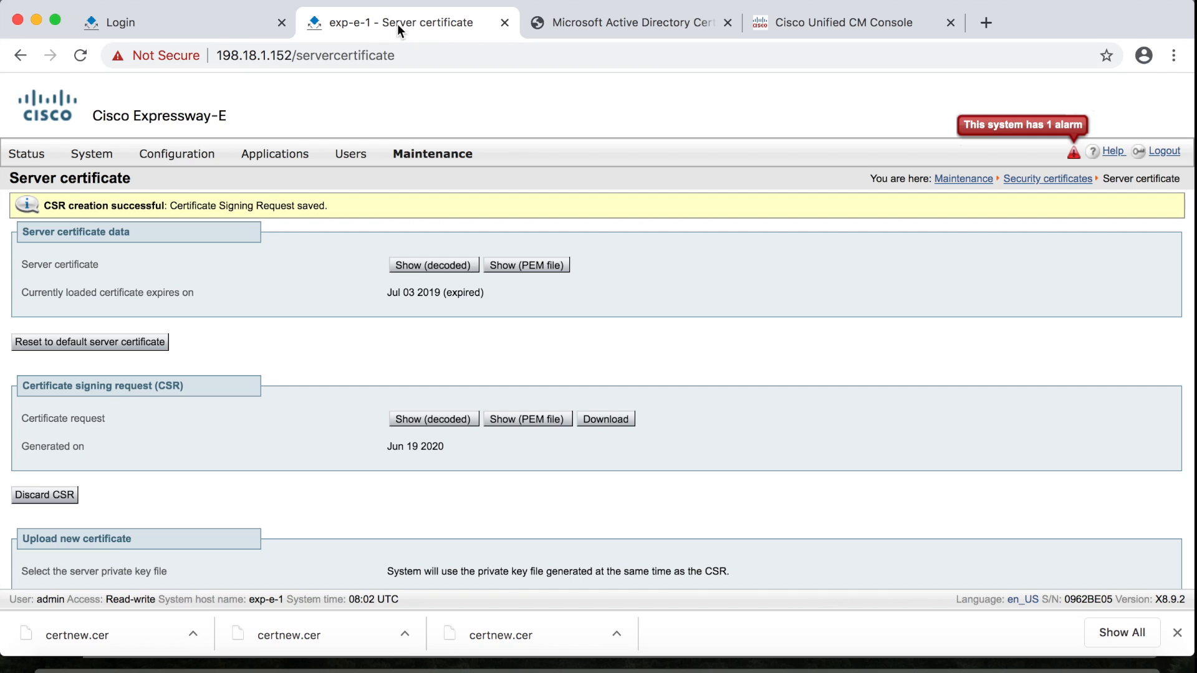
Upload exp-e.cer as Expressway-E's server certificate, now valid until Jun 19 2022
scroll(541, 275, "down", 3)
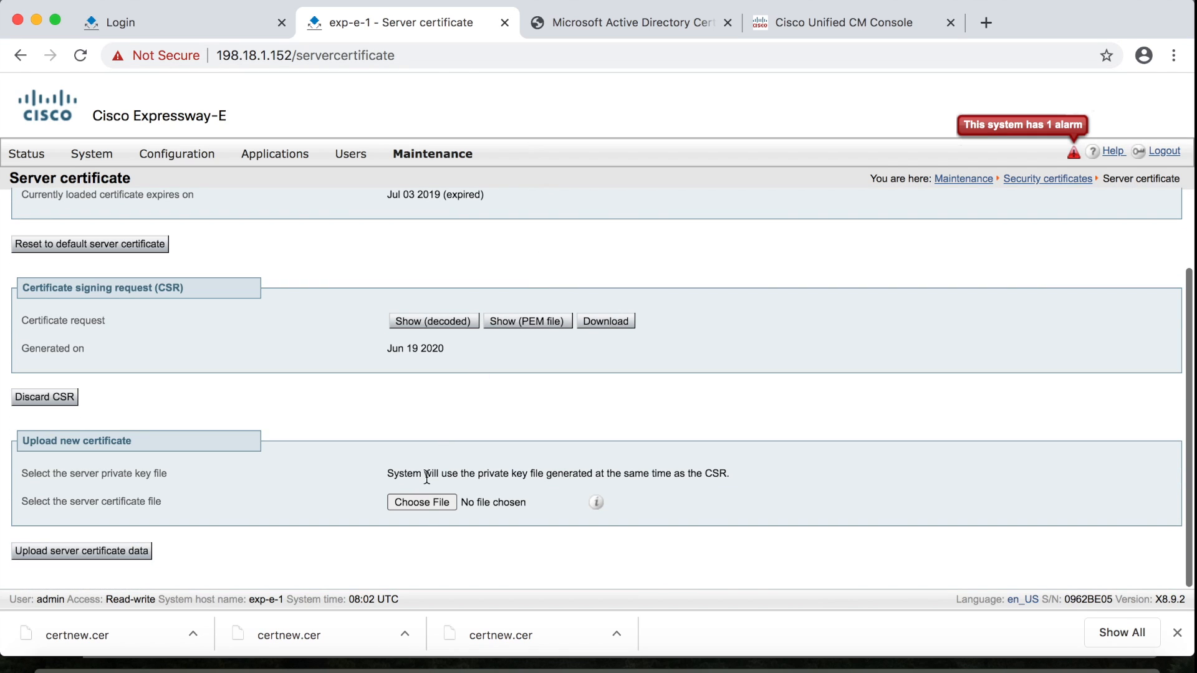
left_click(421, 507)
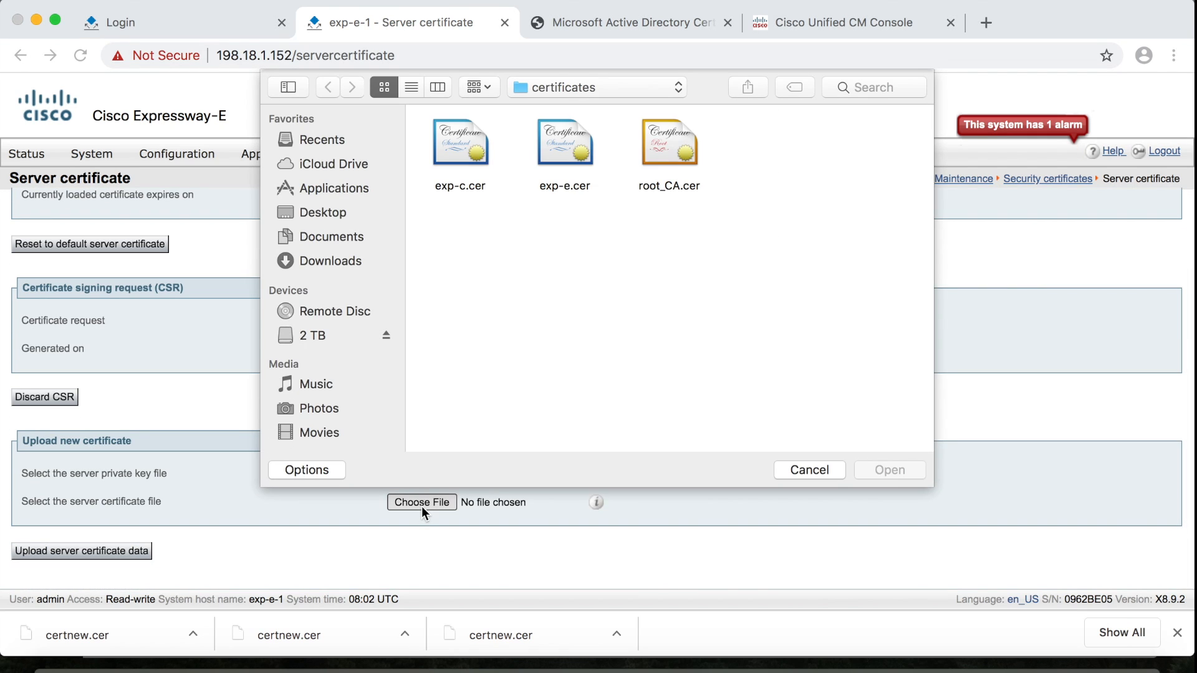
left_click(567, 143)
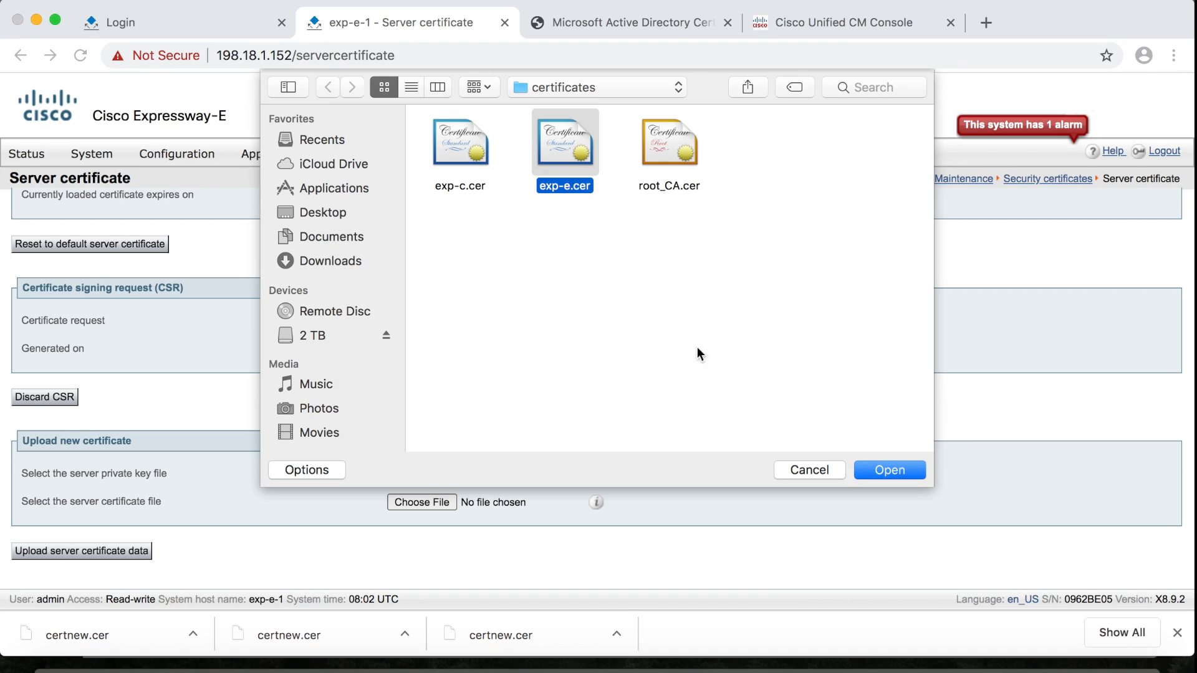
left_click(876, 471)
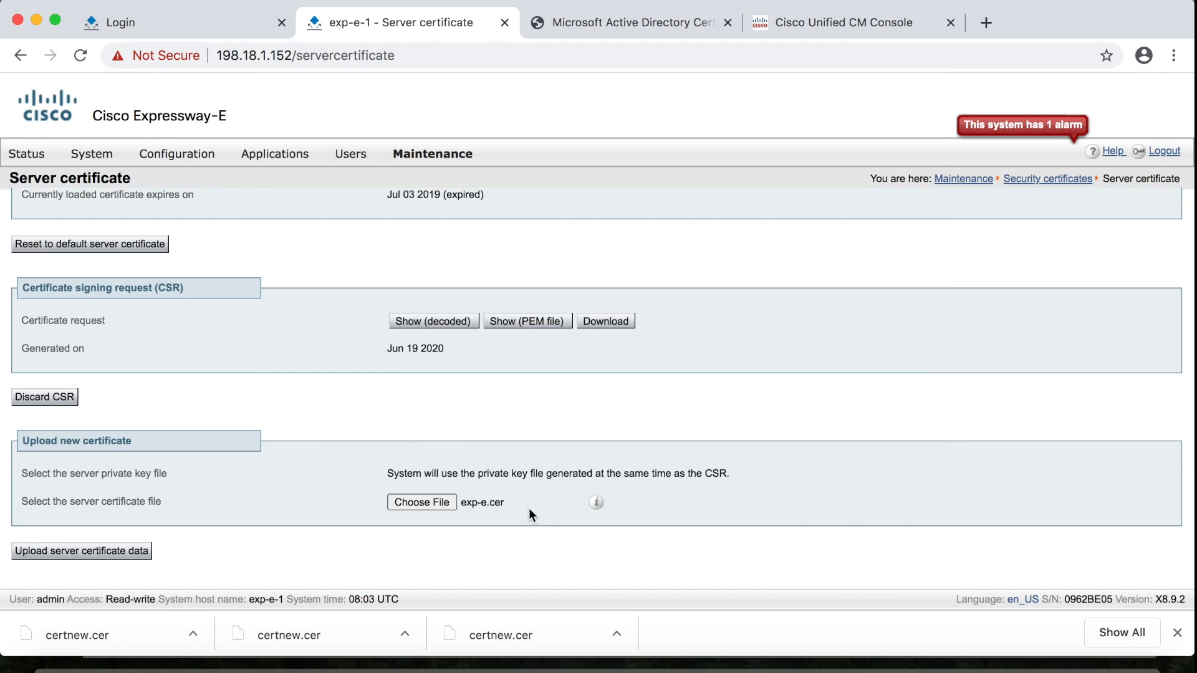
left_click(105, 559)
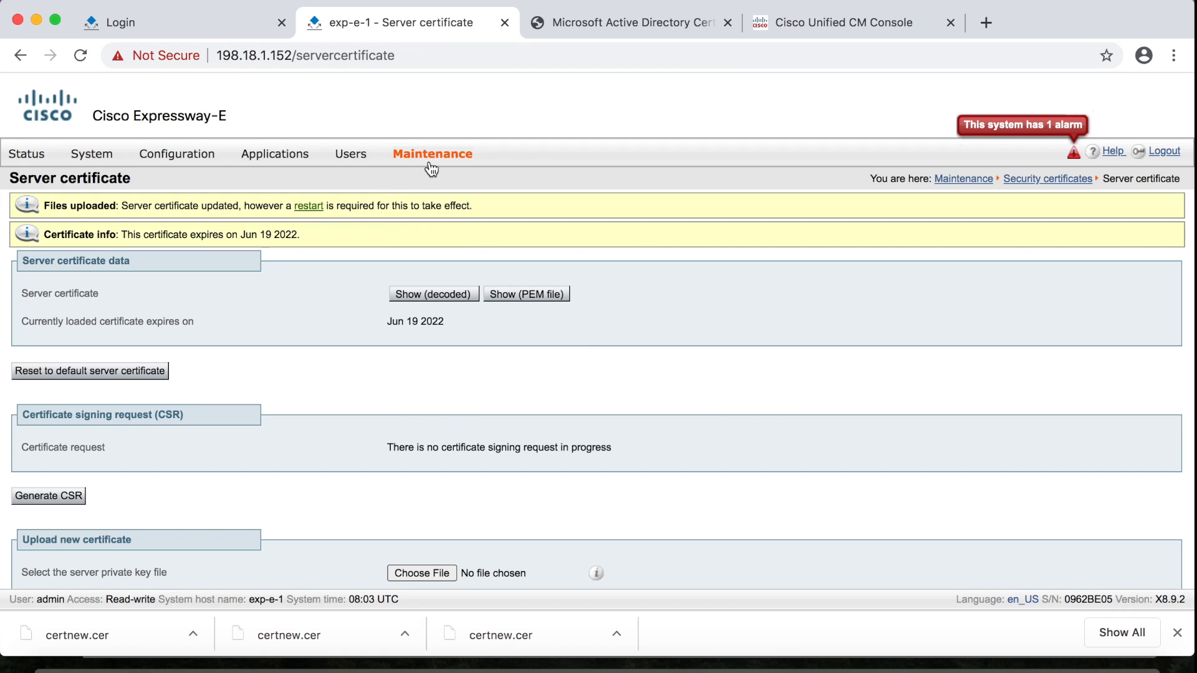
On the Trusted CA certificate page, choose root_CA.cer and append it to the CA list
mouse_move(430, 168)
mouse_move(450, 281)
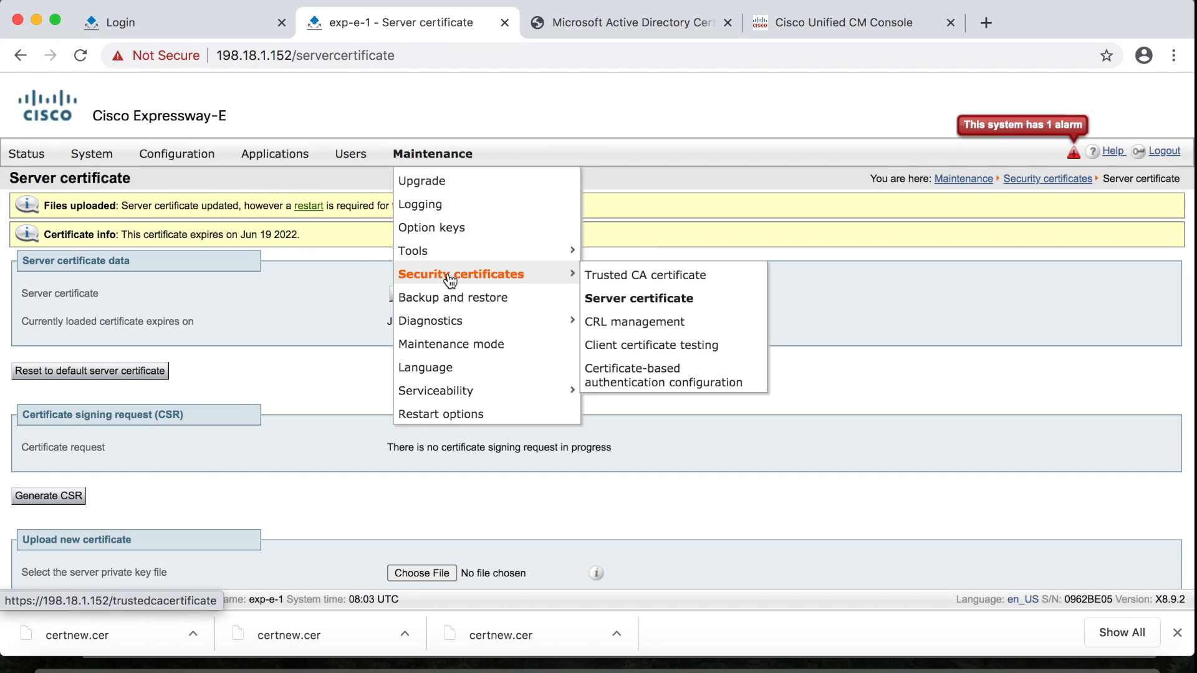
left_click(590, 275)
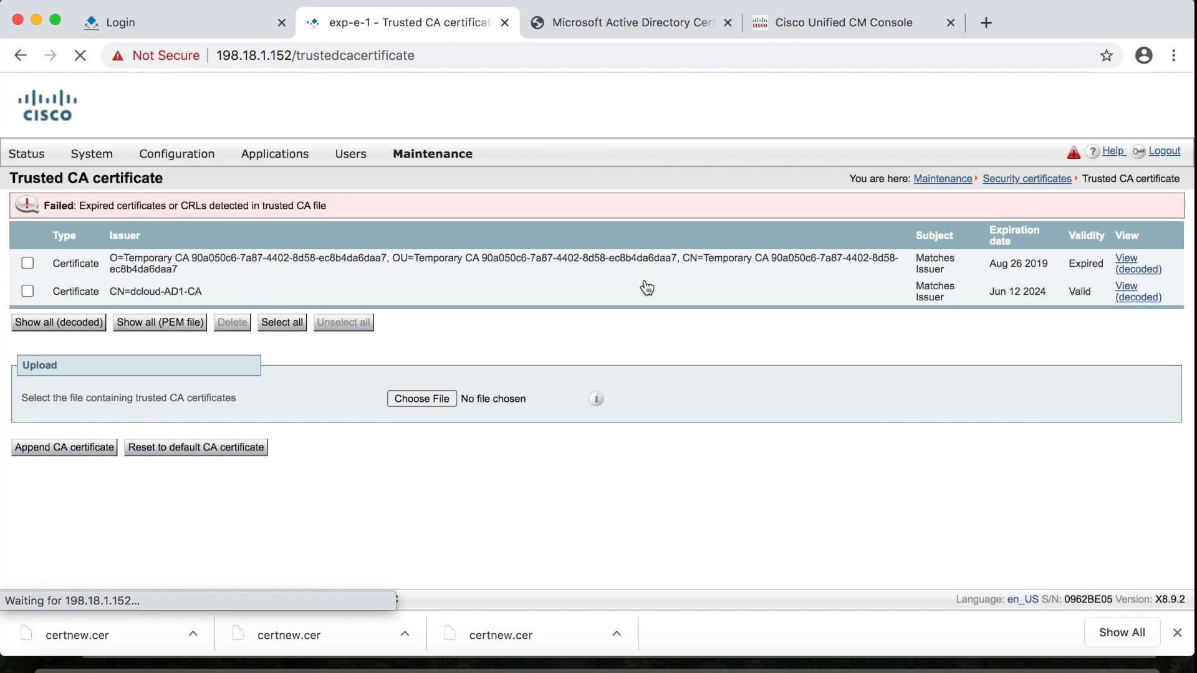
left_click(435, 394)
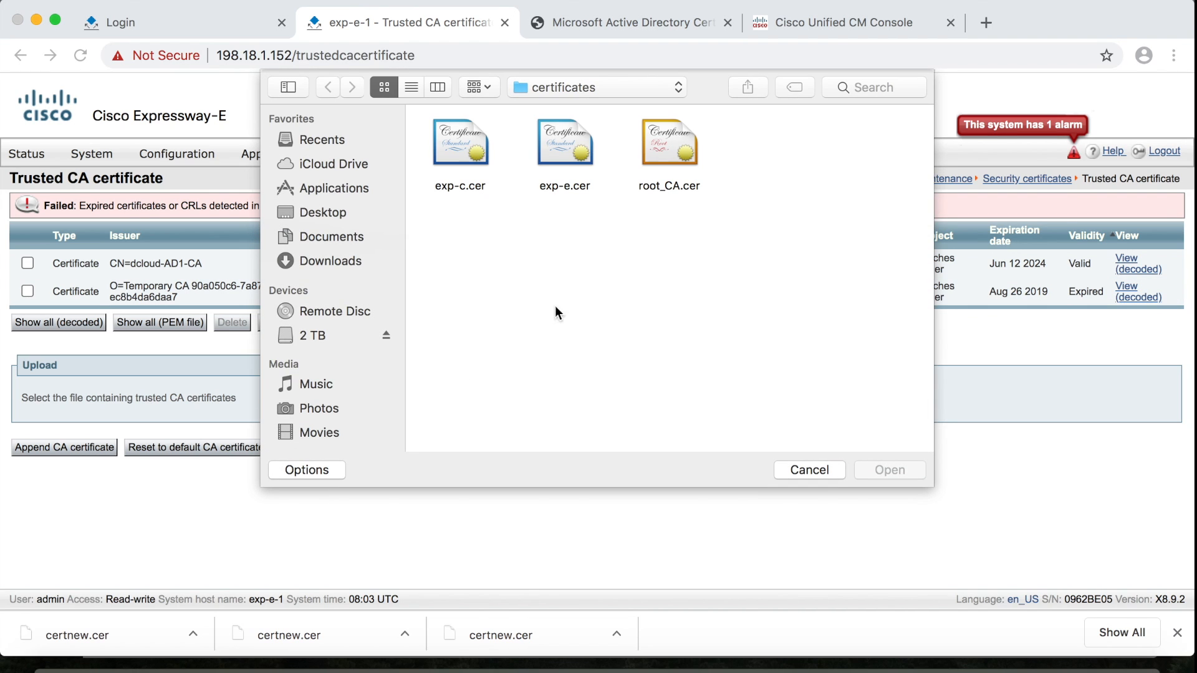
left_click(669, 143)
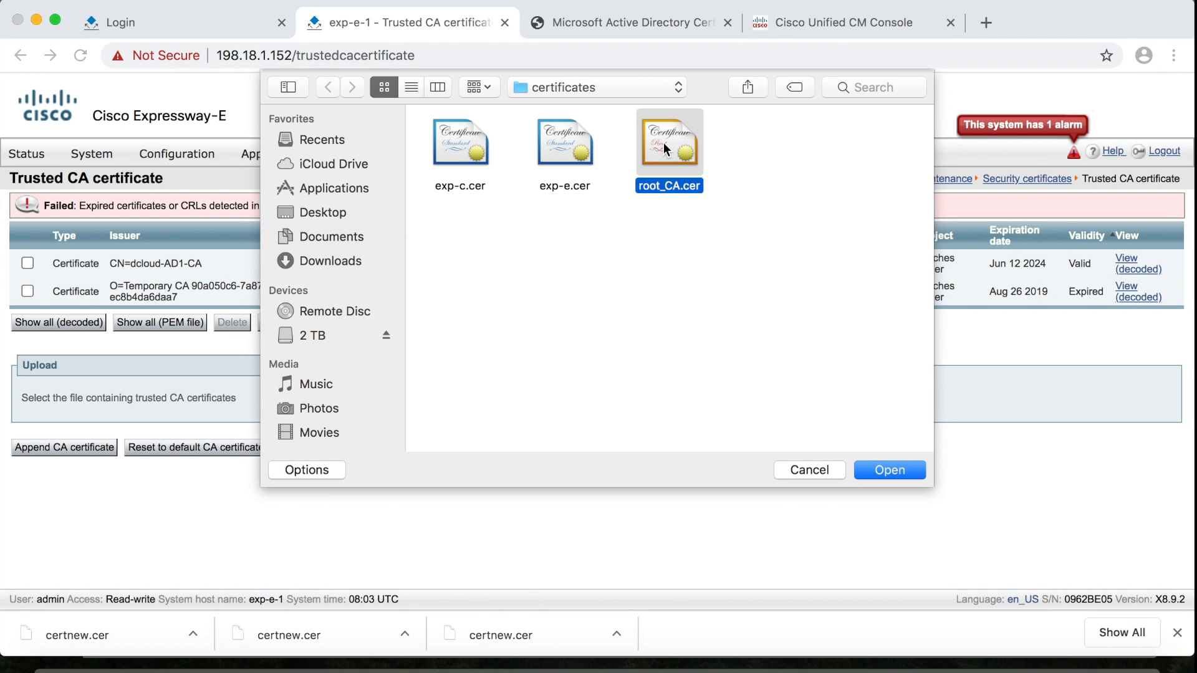
left_click(878, 473)
left_click(95, 448)
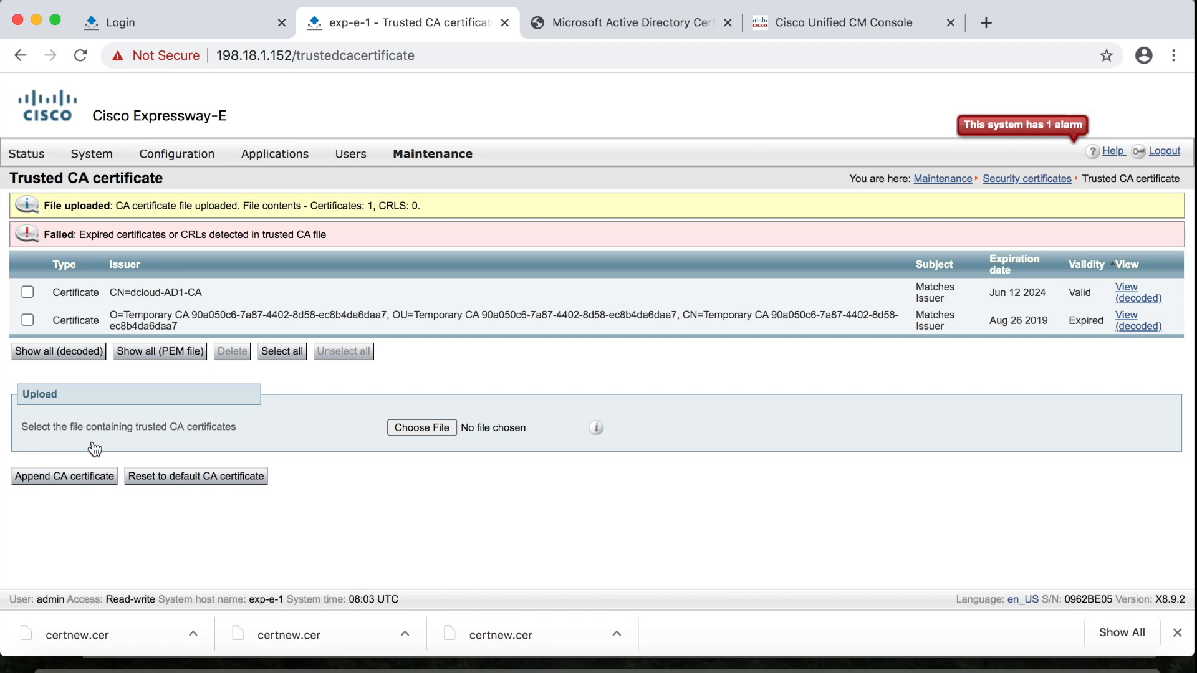
Restart Expressway-E from Maintenance > Restart options and wait for the Overview page
mouse_move(429, 162)
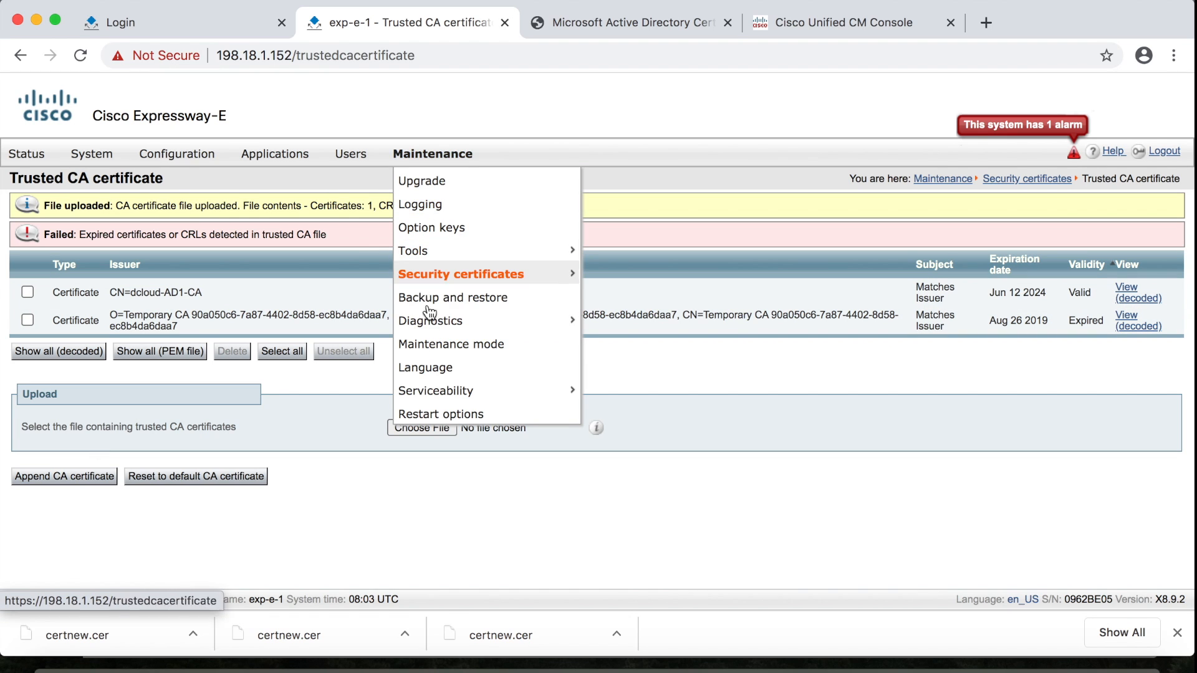
left_click(432, 414)
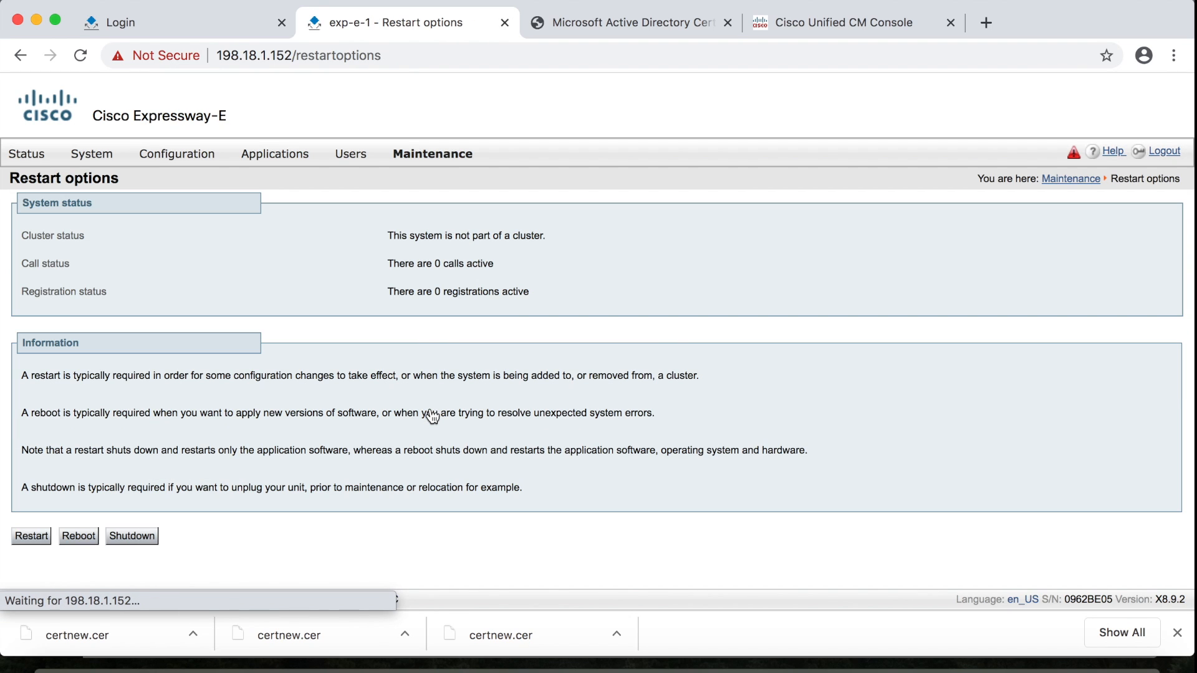
left_click(29, 537)
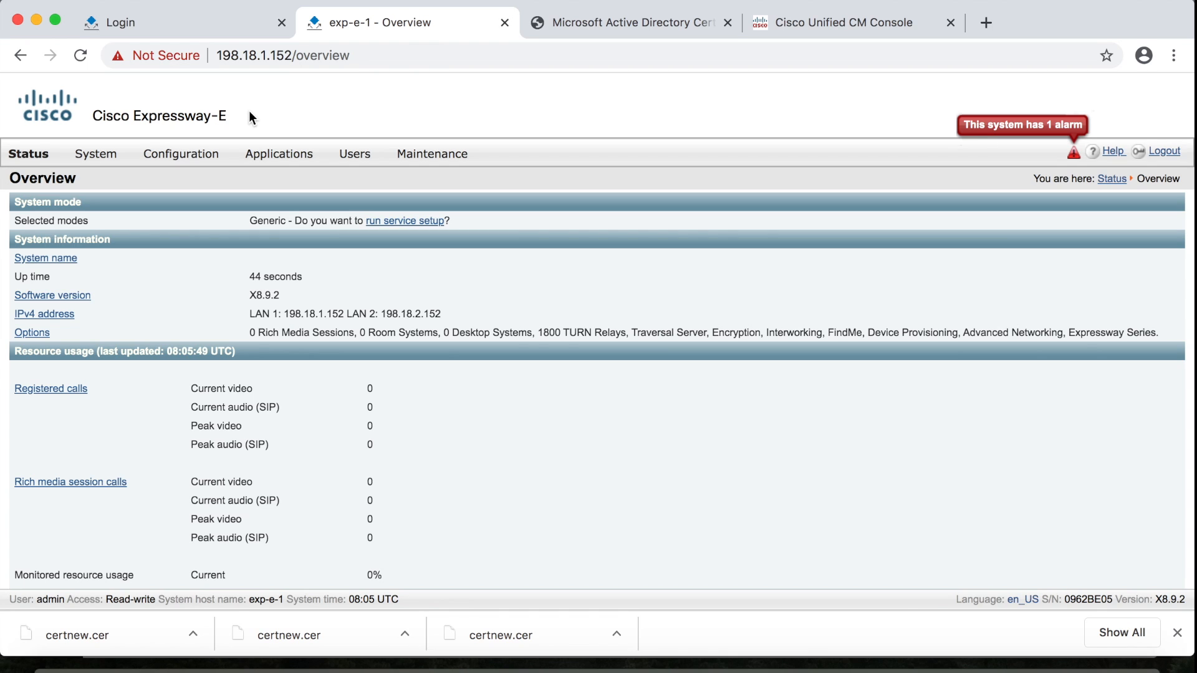
From Configuration > Zones, start a new zone named MRA_Traversal with type Unified Communications traversal
mouse_move(180, 160)
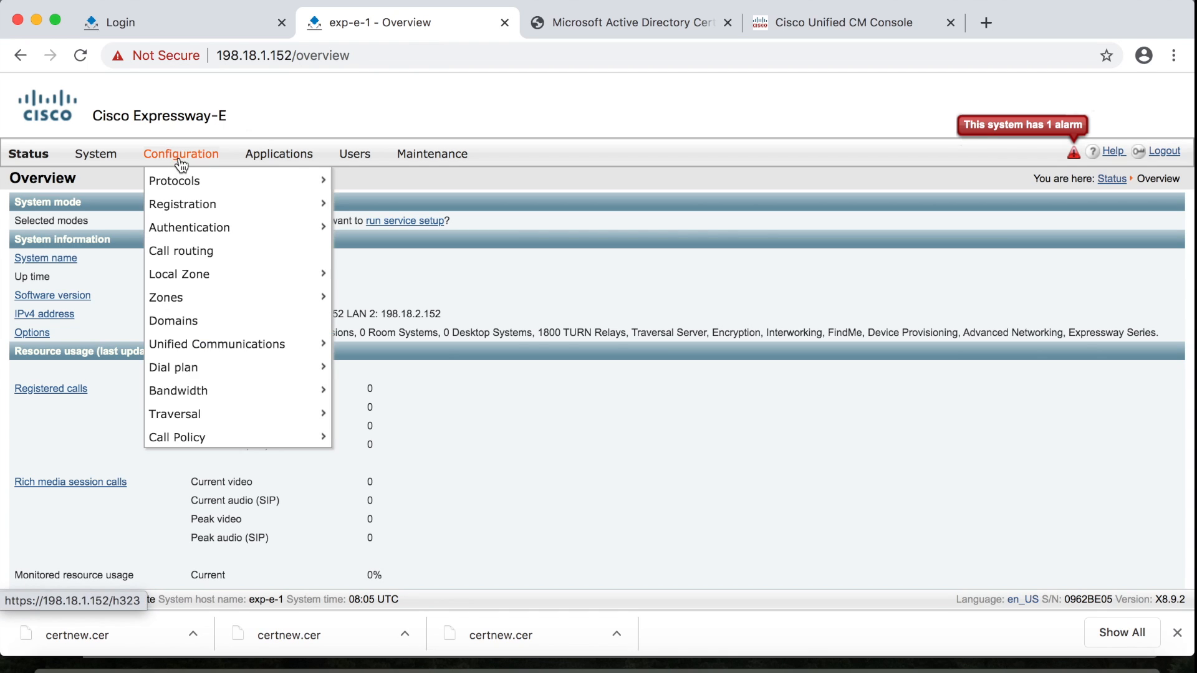
mouse_move(181, 298)
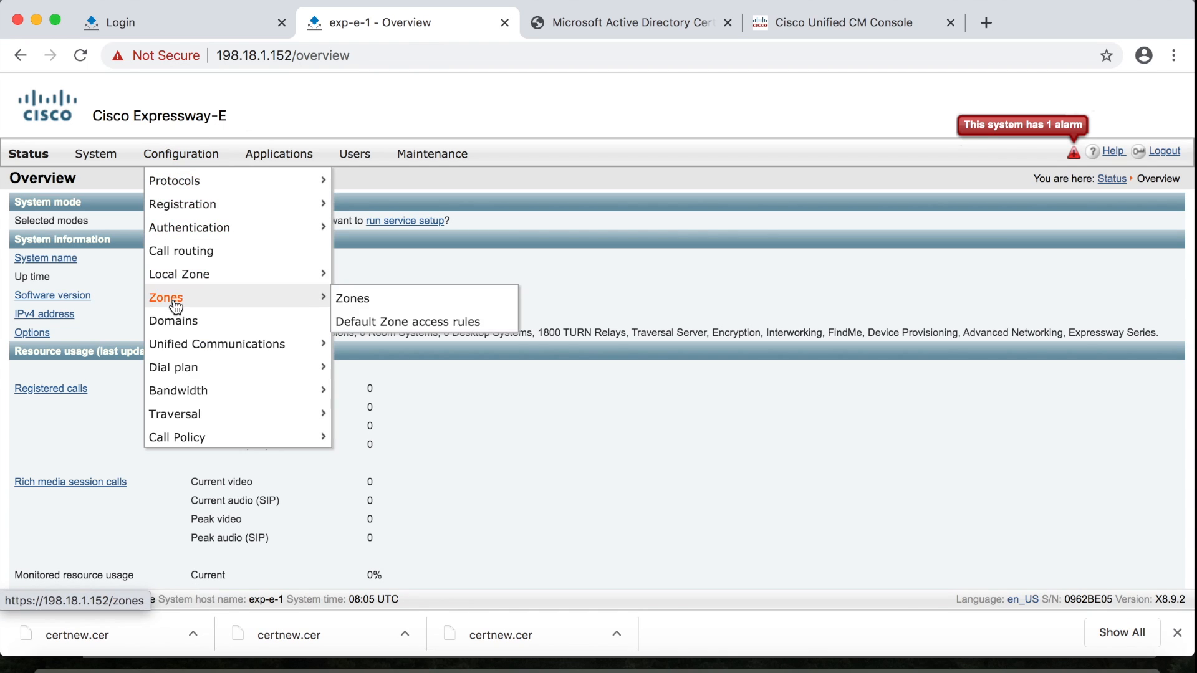
left_click(346, 300)
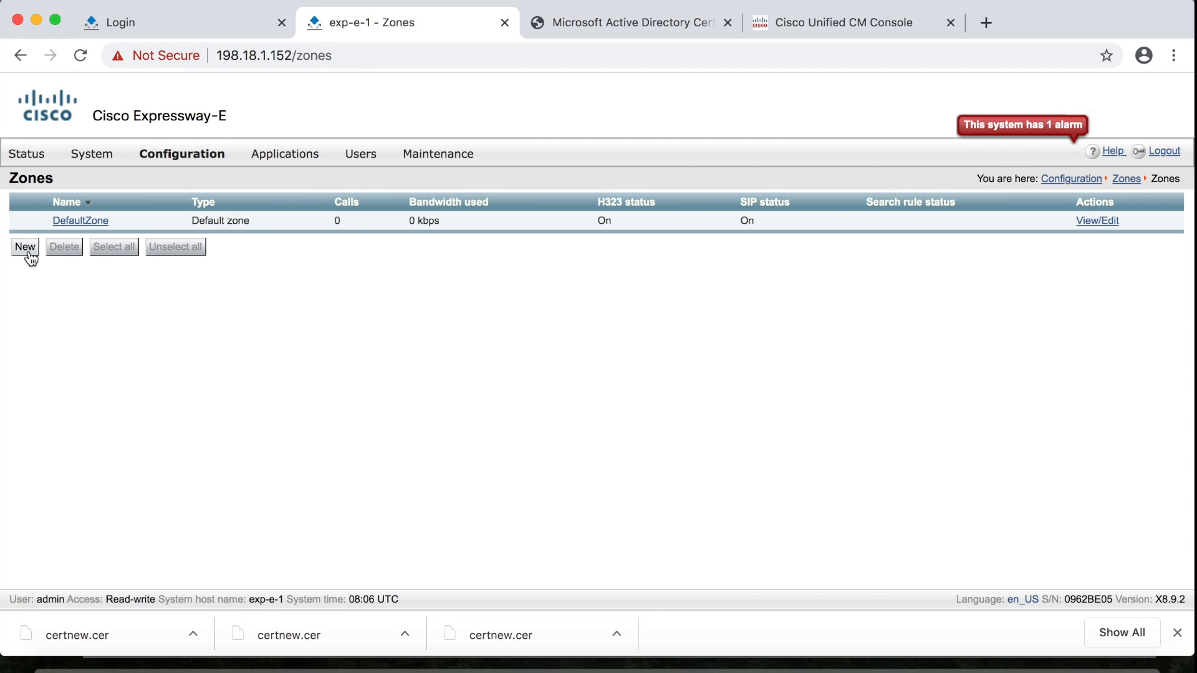
left_click(24, 248)
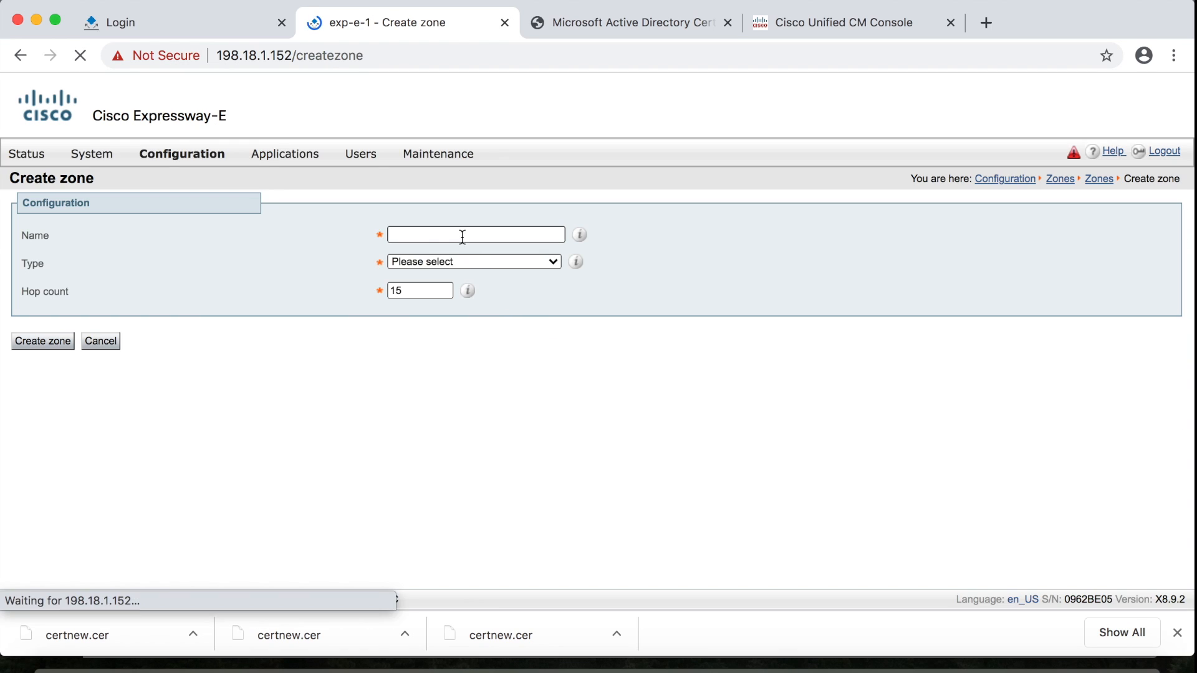
left_click(462, 236)
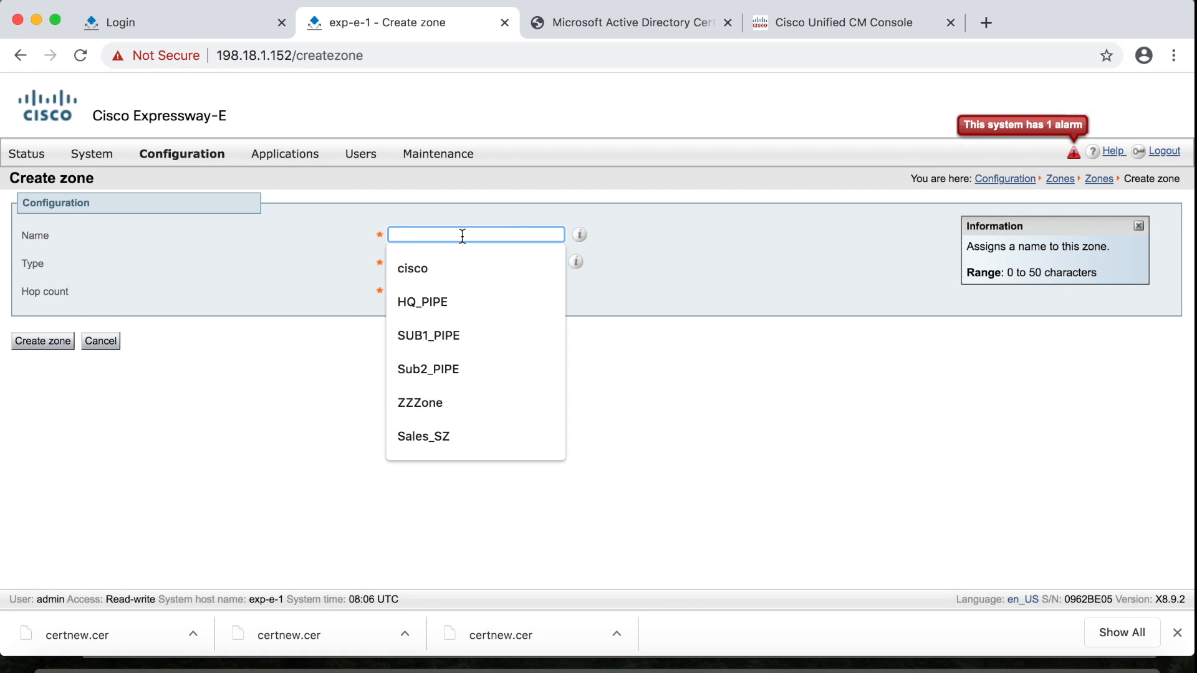
type("MRA_Traversal")
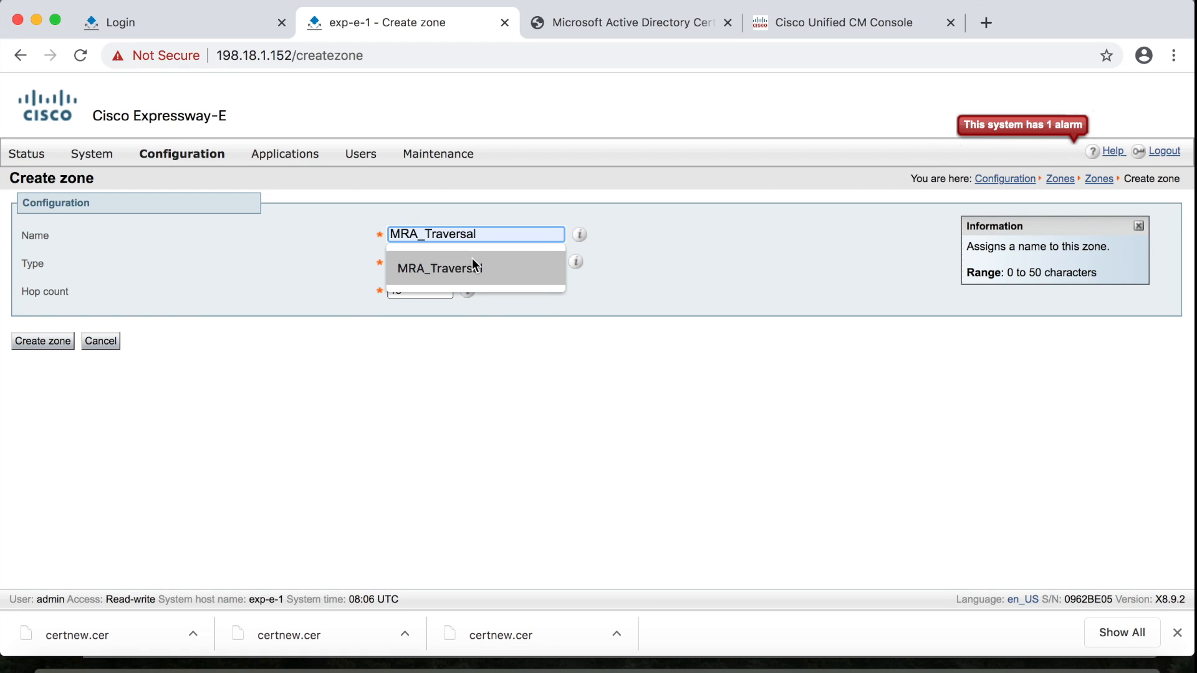
left_click(473, 258)
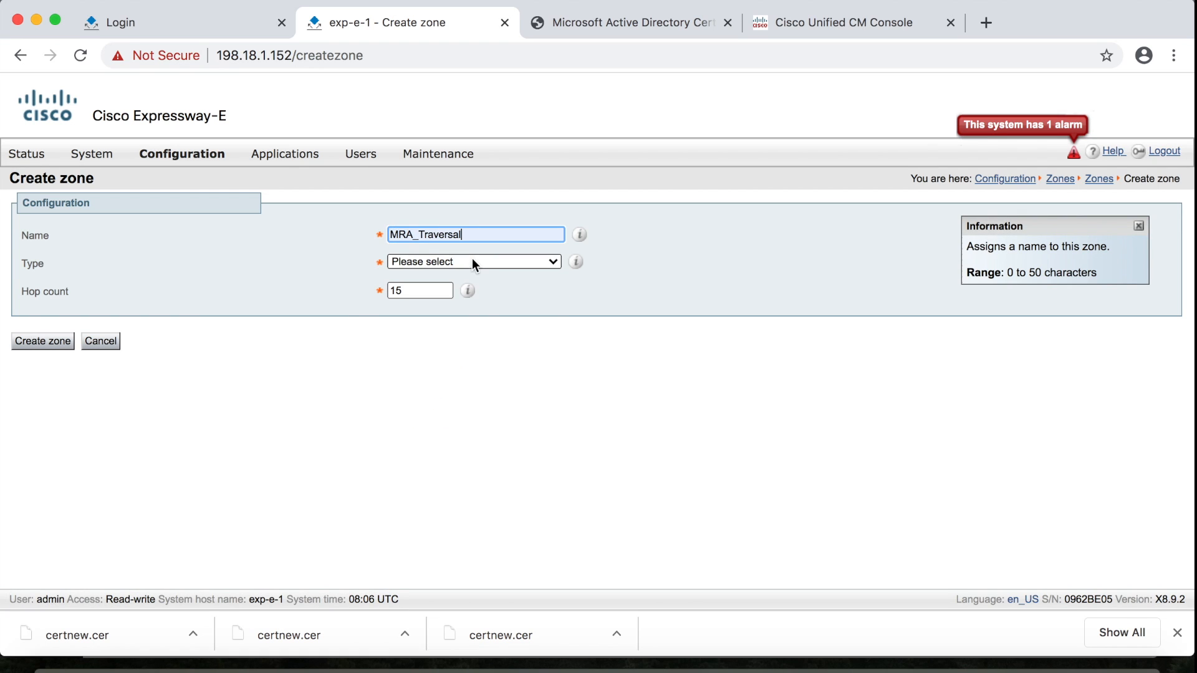
left_click(552, 260)
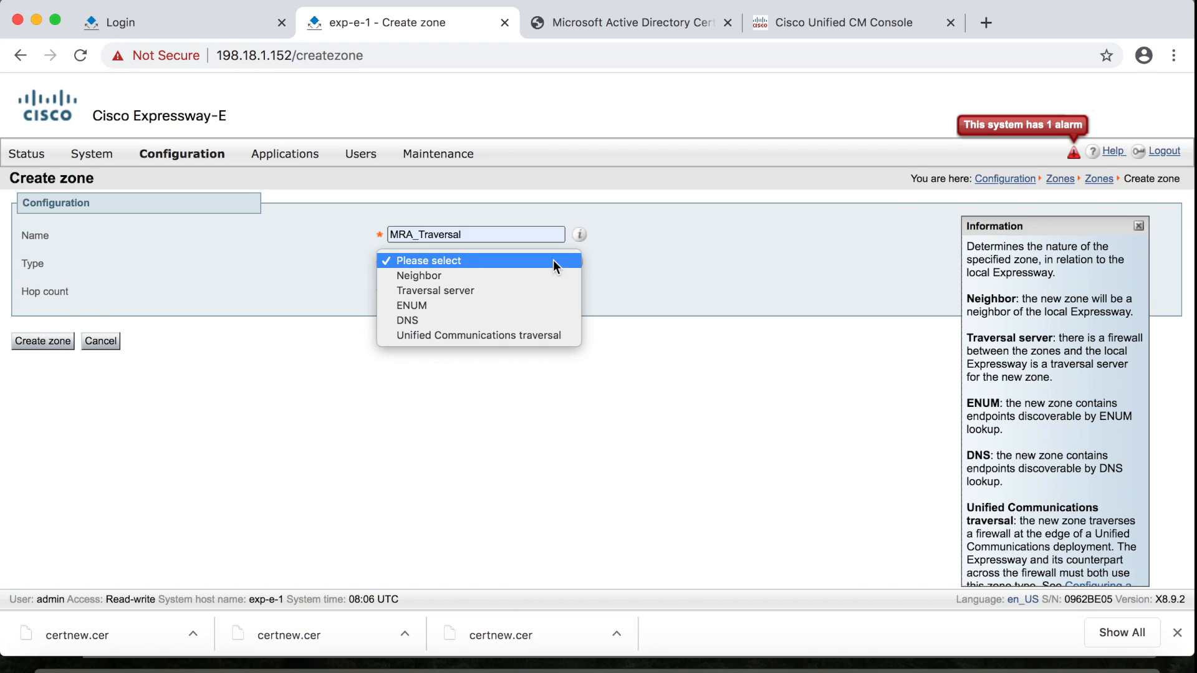
left_click(545, 336)
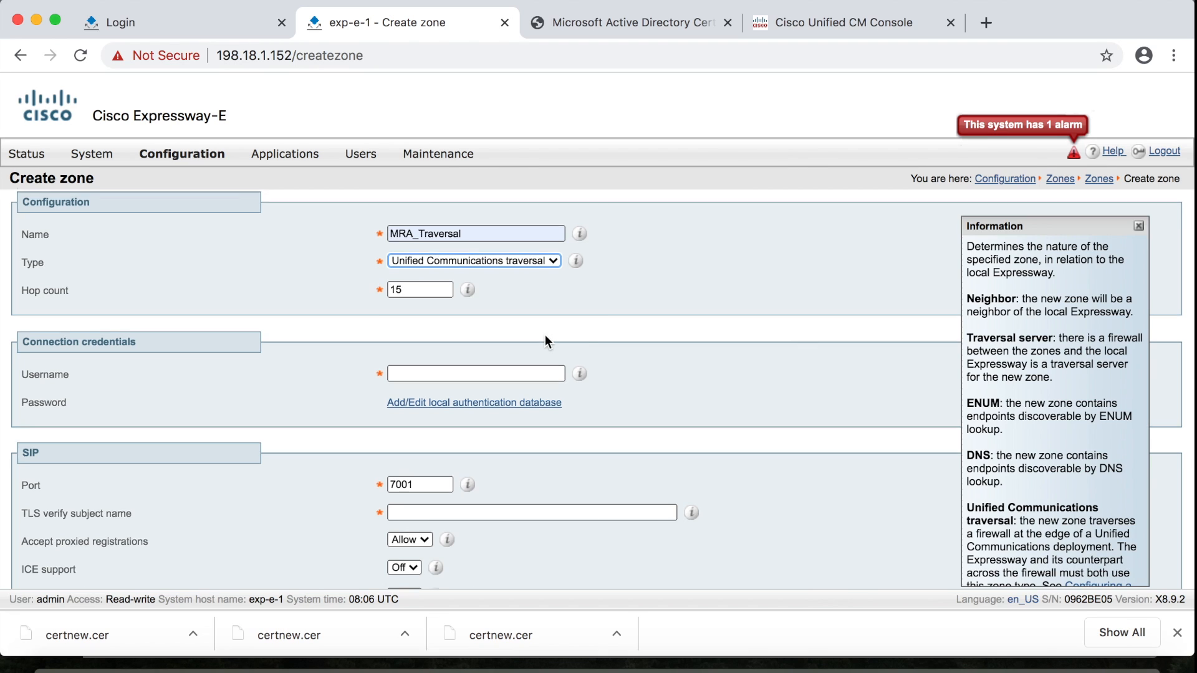
Add a credential named cisco with its password to the local authentication database, then close that window
scroll(545, 335, "down", 2)
left_click(468, 333)
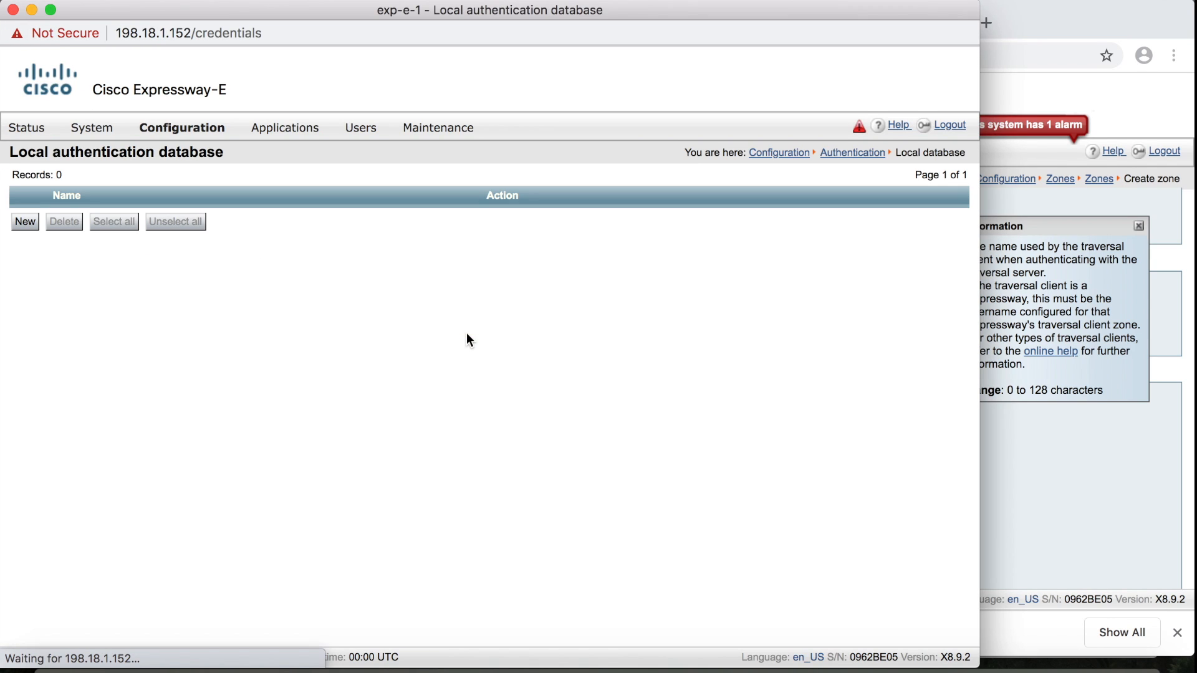
left_click(25, 223)
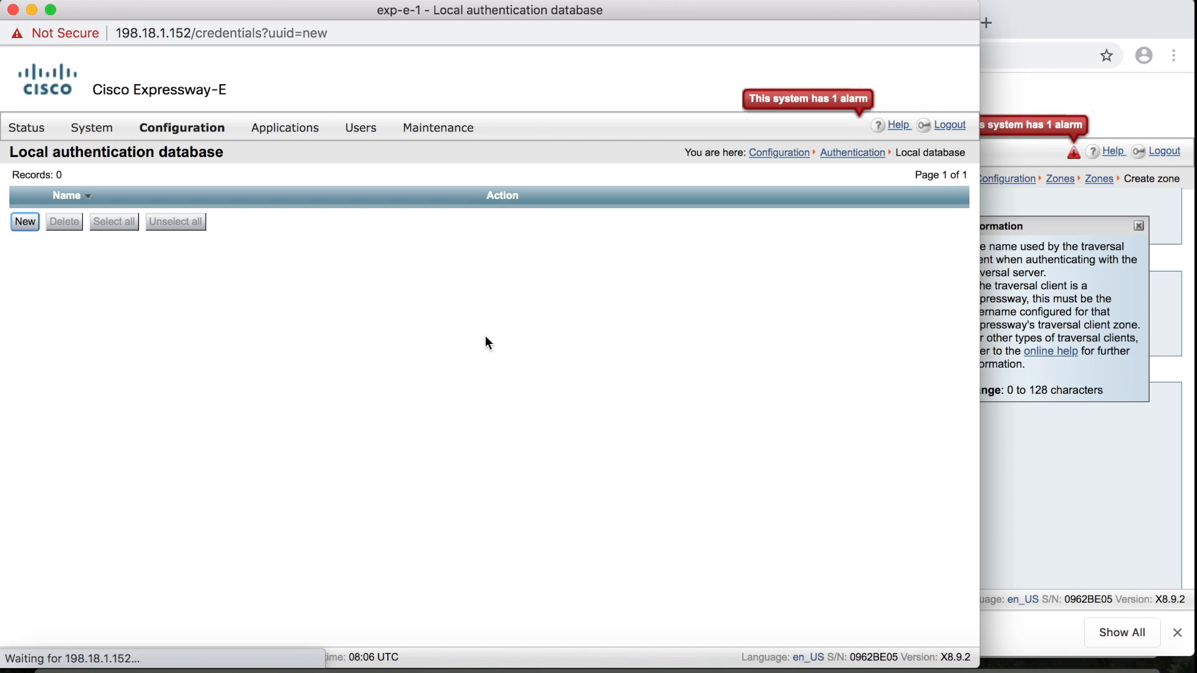
left_click(412, 209)
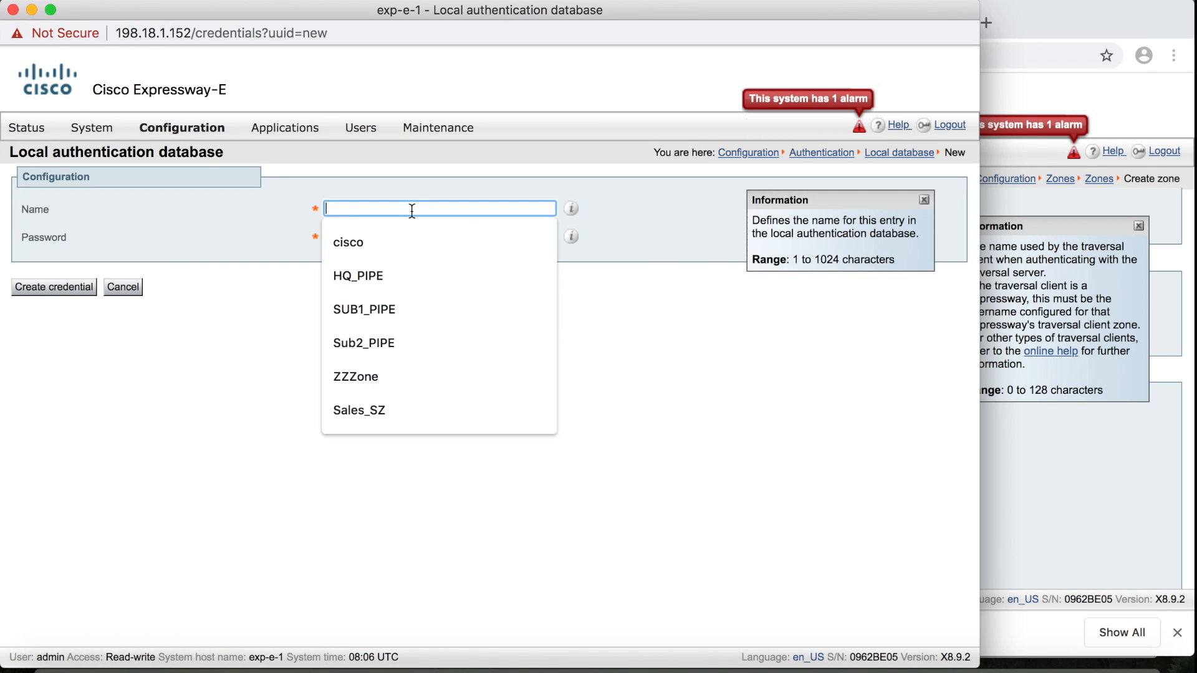
type("cisco")
left_click(409, 236)
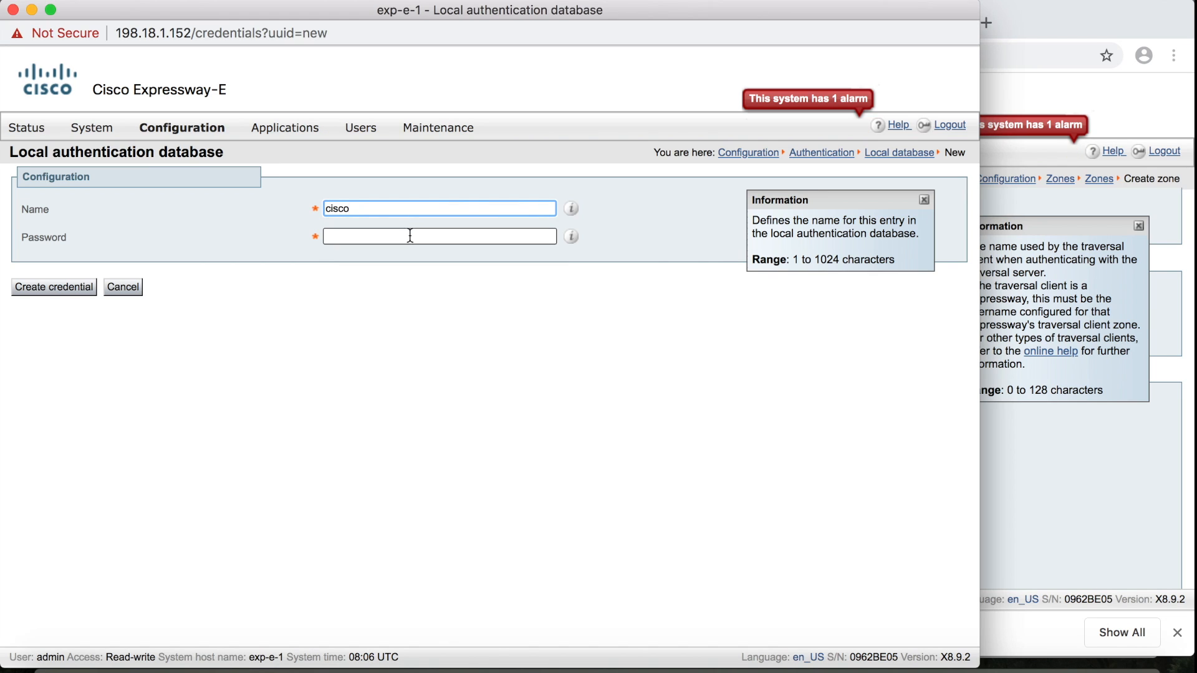
type("cisco")
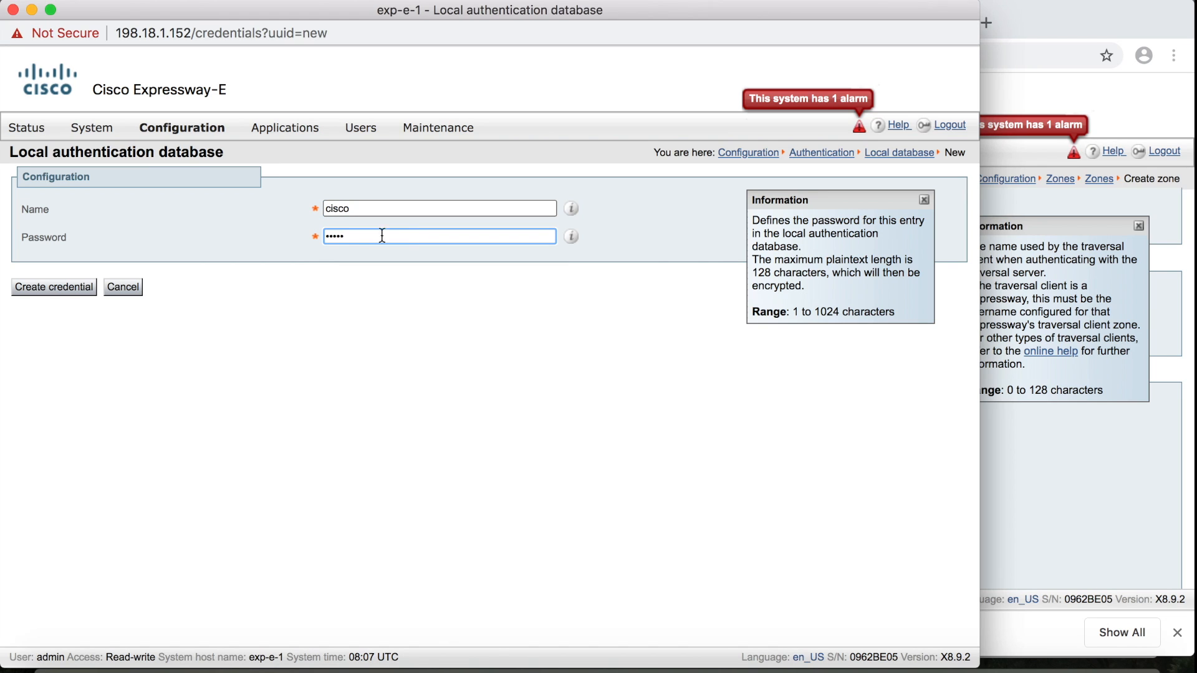
left_click(70, 290)
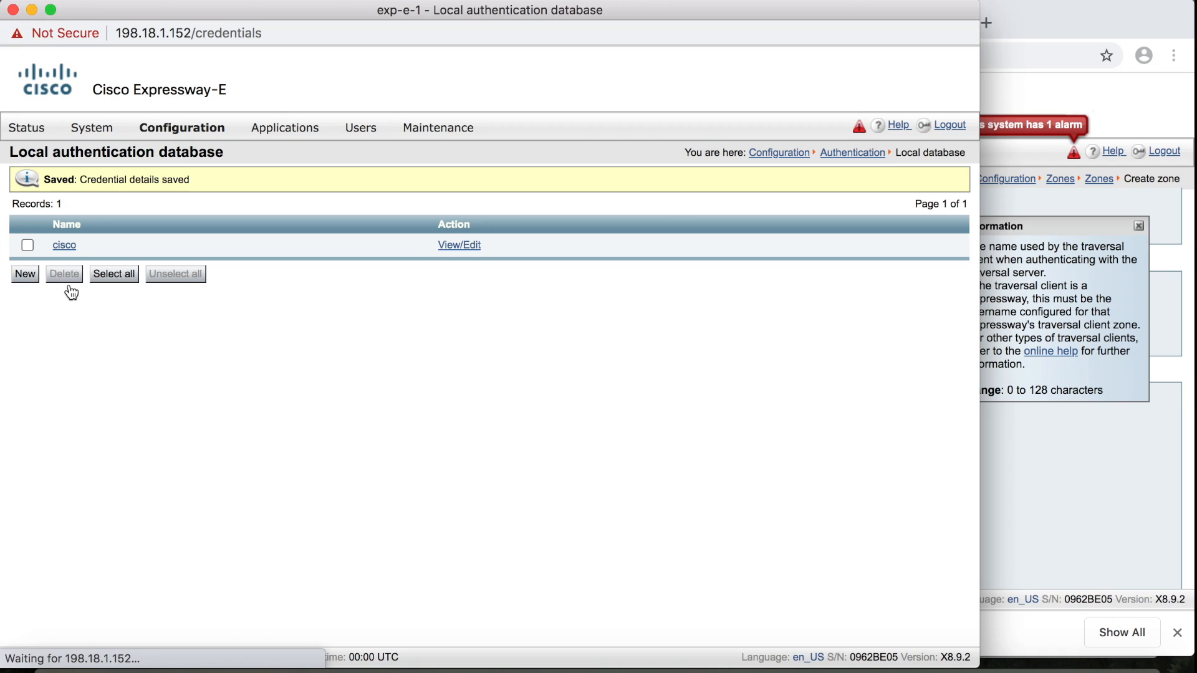
left_click(13, 10)
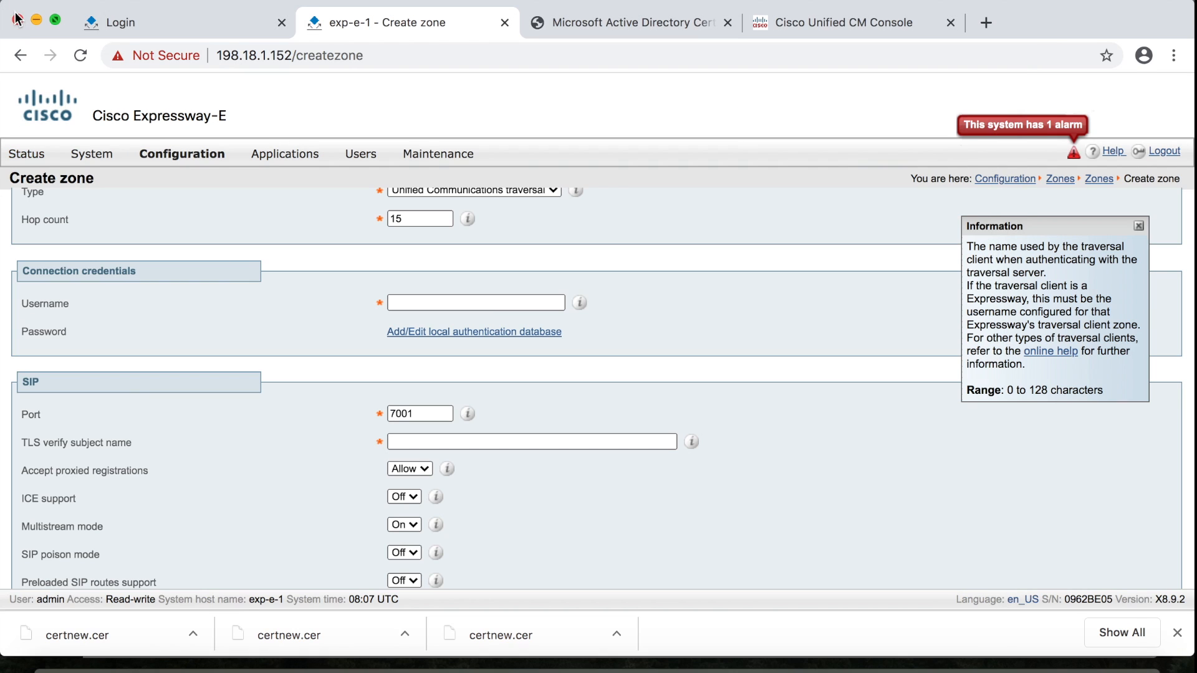
Set the zone username to the cisco credential and TLS verify subject name to exp-c-1.dcloud.cisco.com
left_click(453, 304)
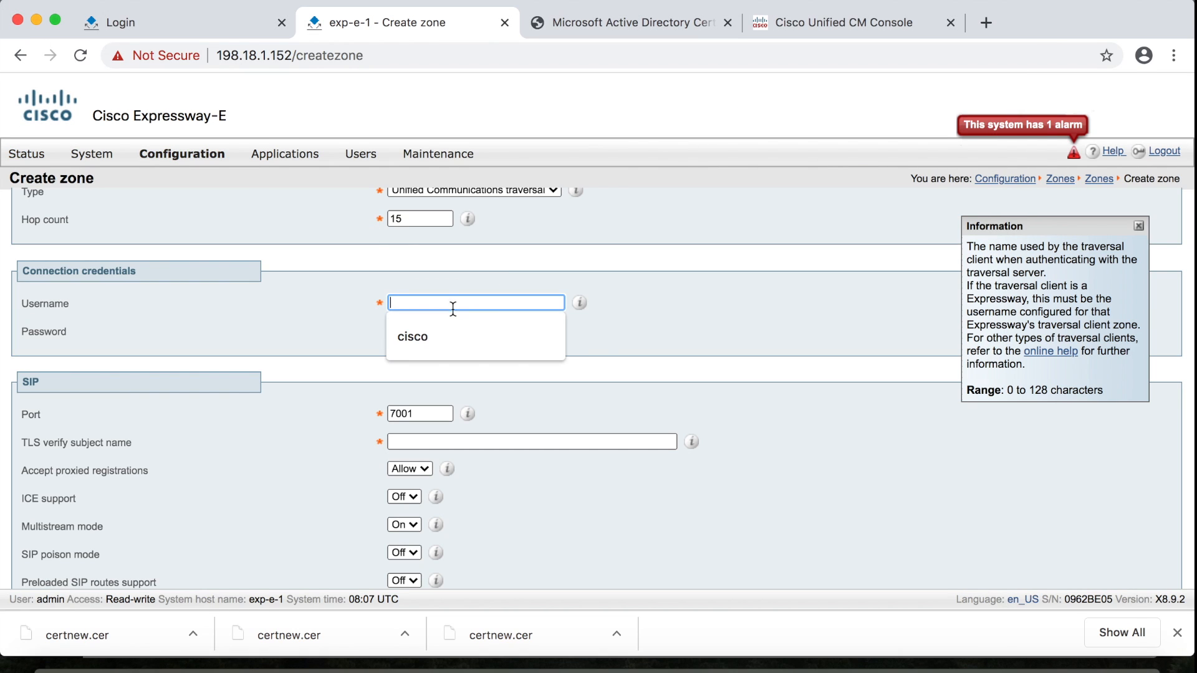
left_click(453, 337)
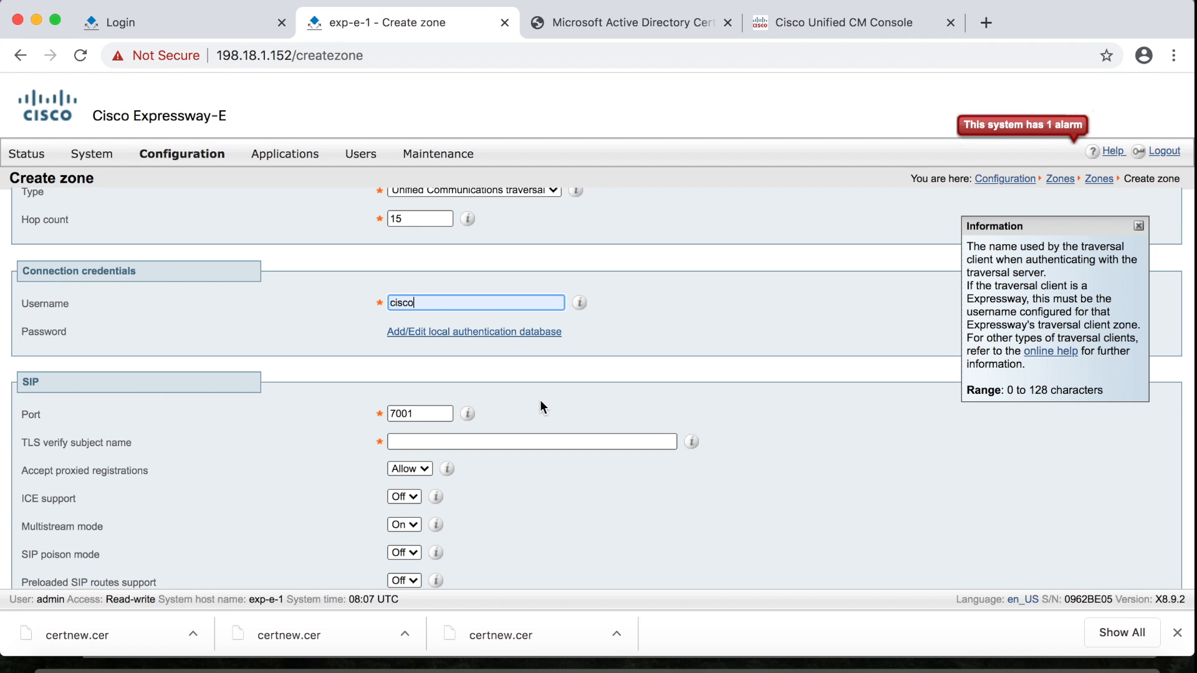
scroll(540, 405, "down", 4)
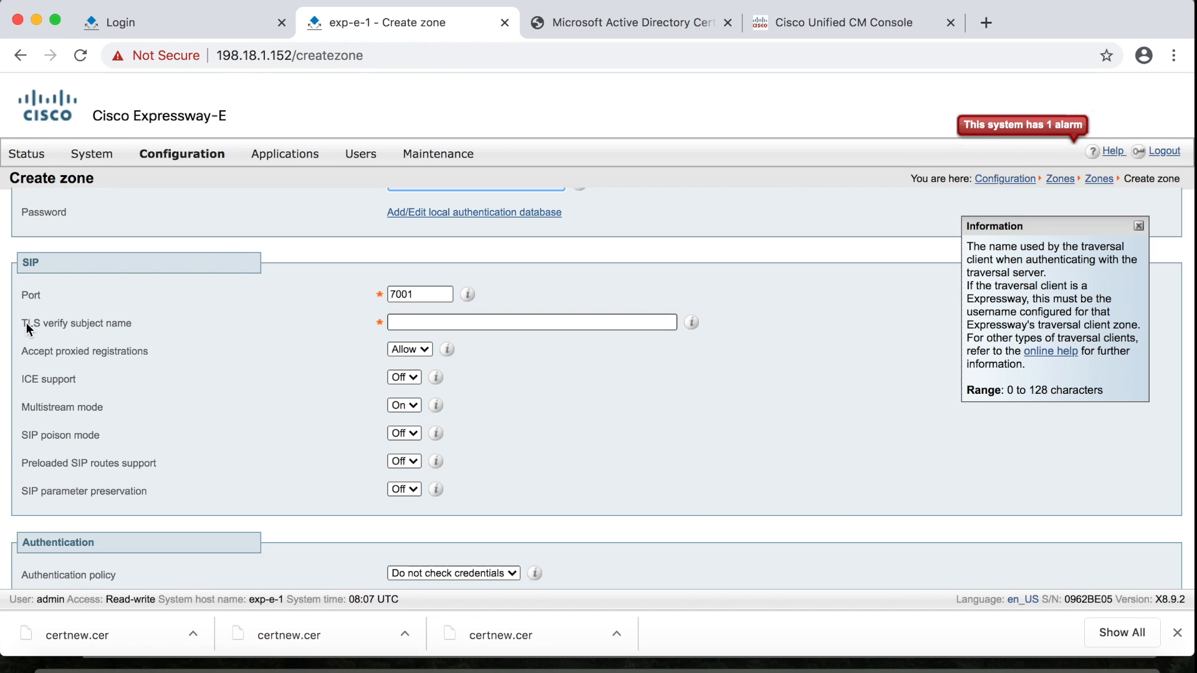
left_click(428, 319)
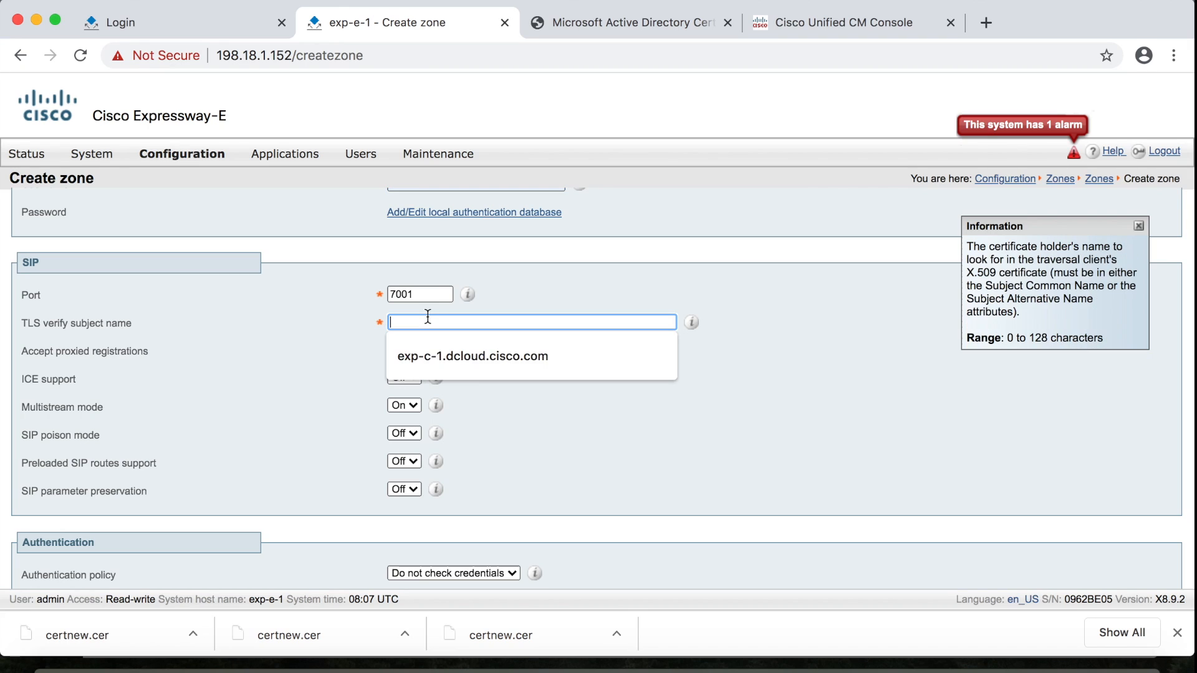
left_click(474, 357)
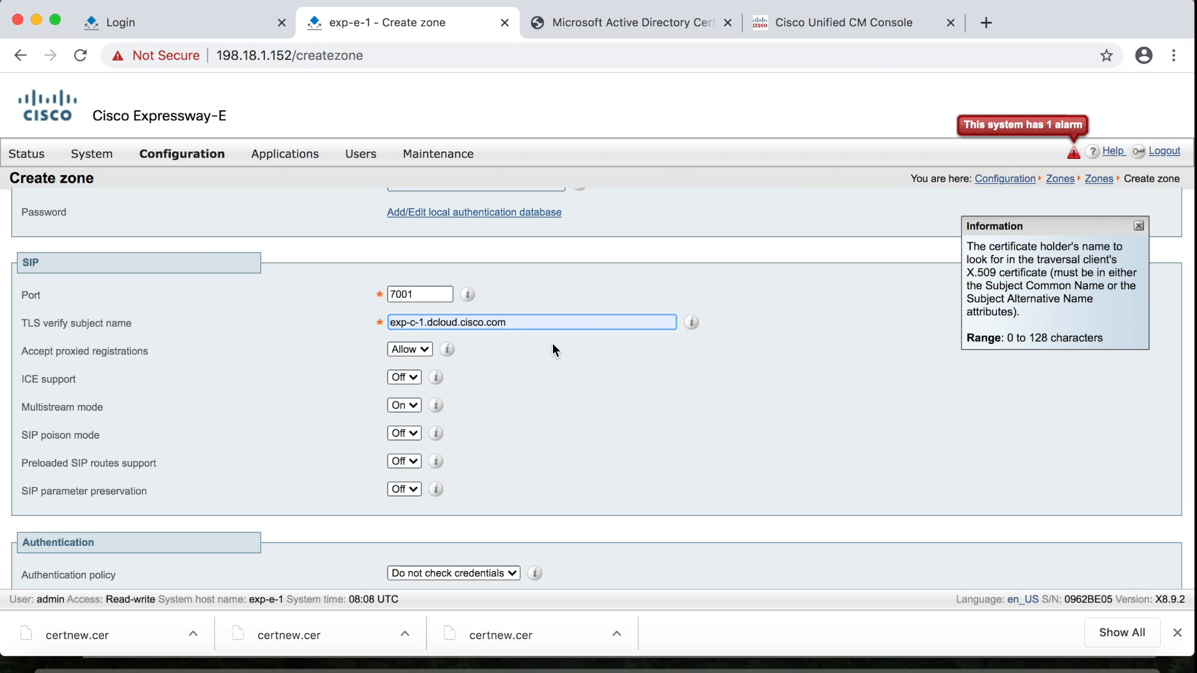
Set Authentication policy to 'Treat as authenticated' and create the MRA_Traversal zone
scroll(552, 343, "down", 3)
scroll(400, 255, "up", 2)
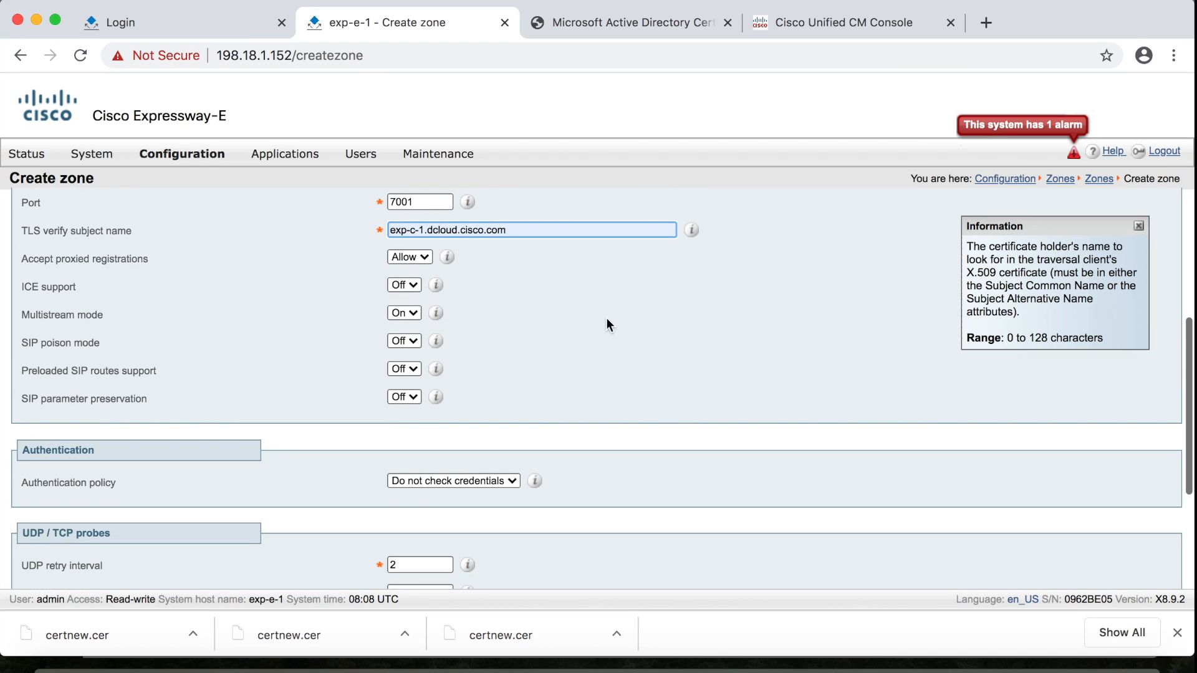
scroll(611, 403, "down", 2)
left_click(506, 359)
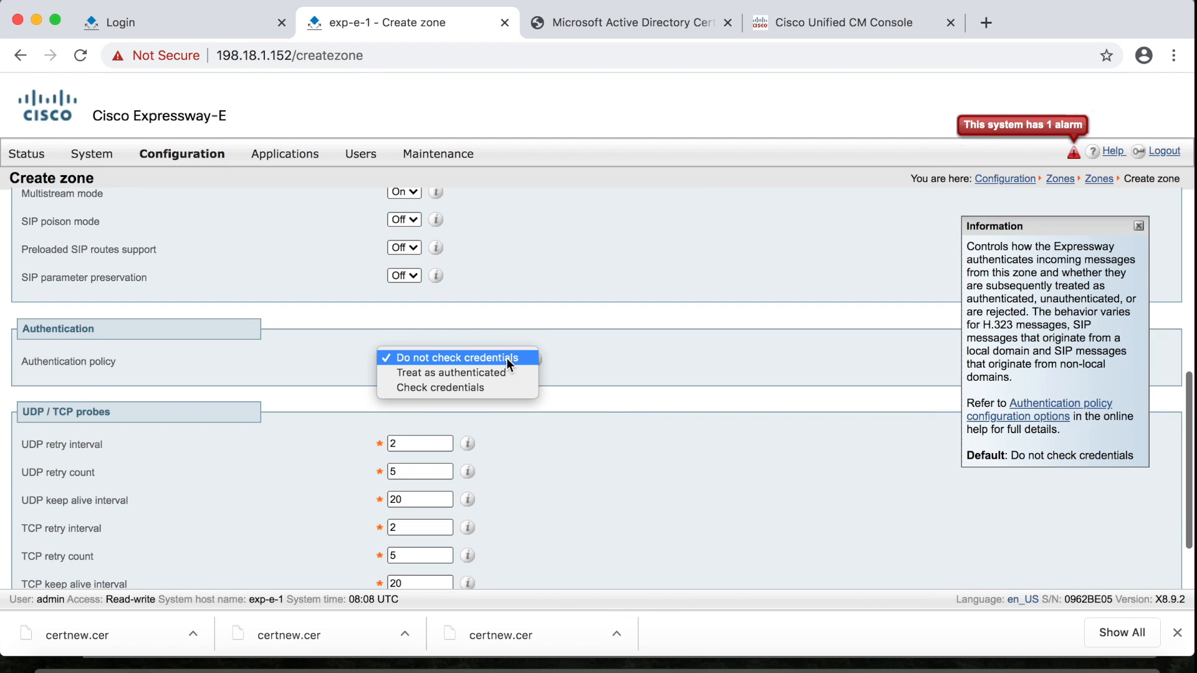
left_click(502, 374)
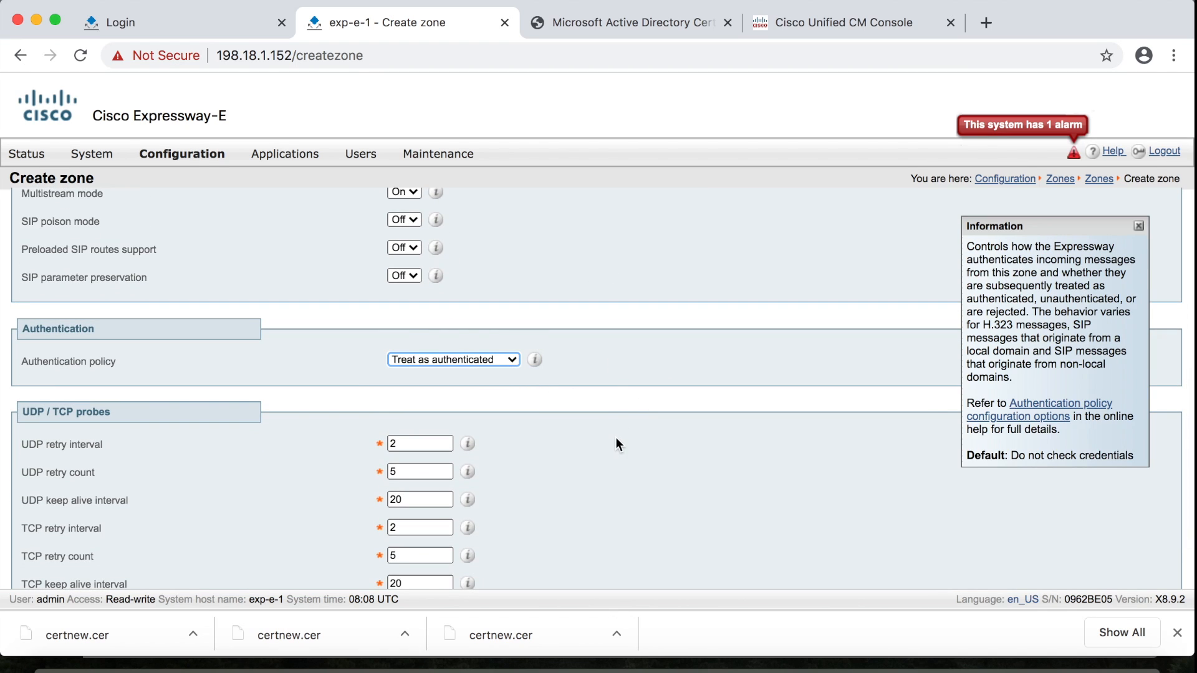
scroll(616, 437, "down", 2)
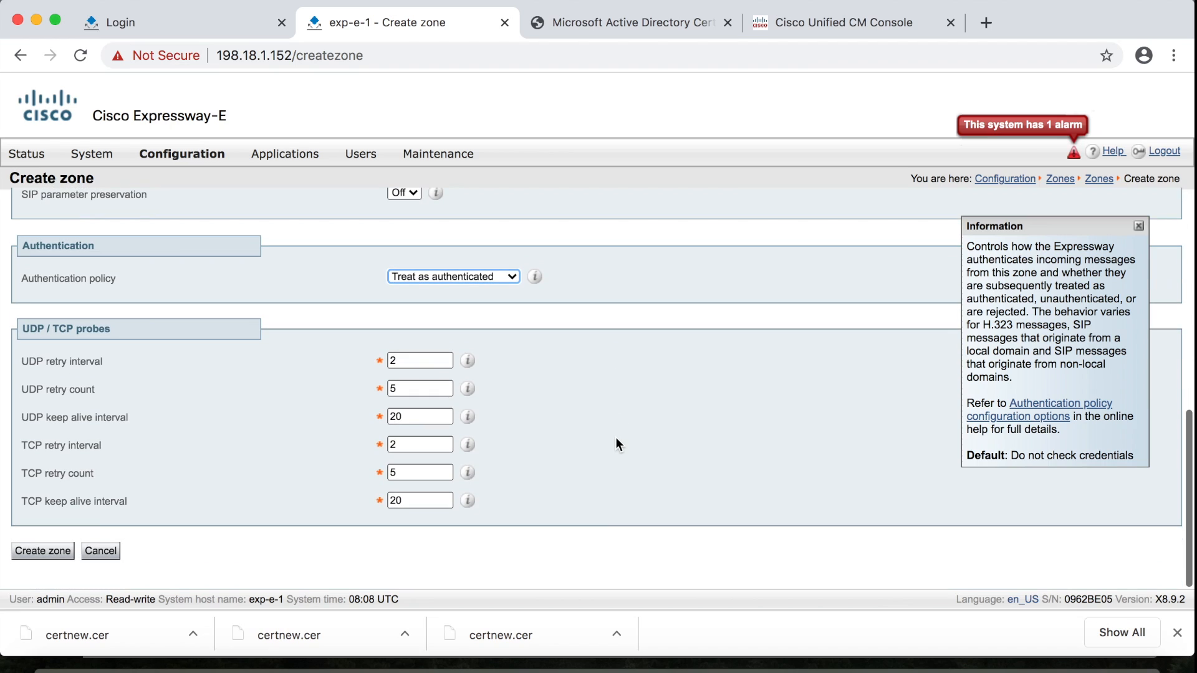
left_click(39, 555)
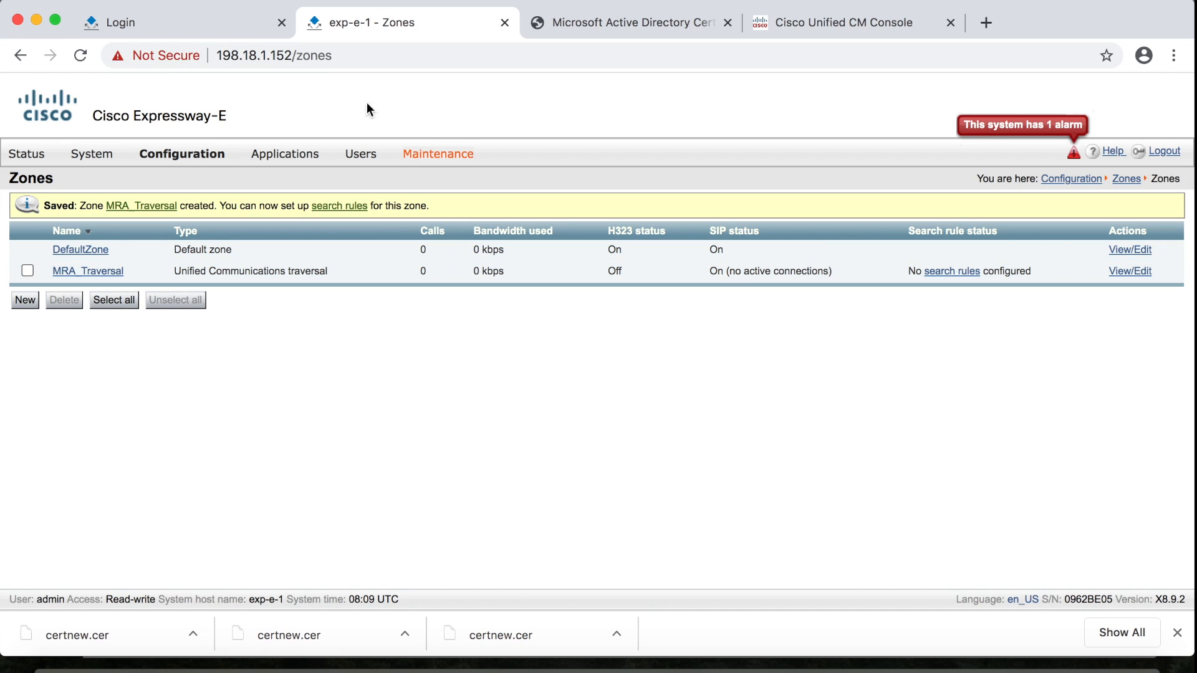
left_click(238, 28)
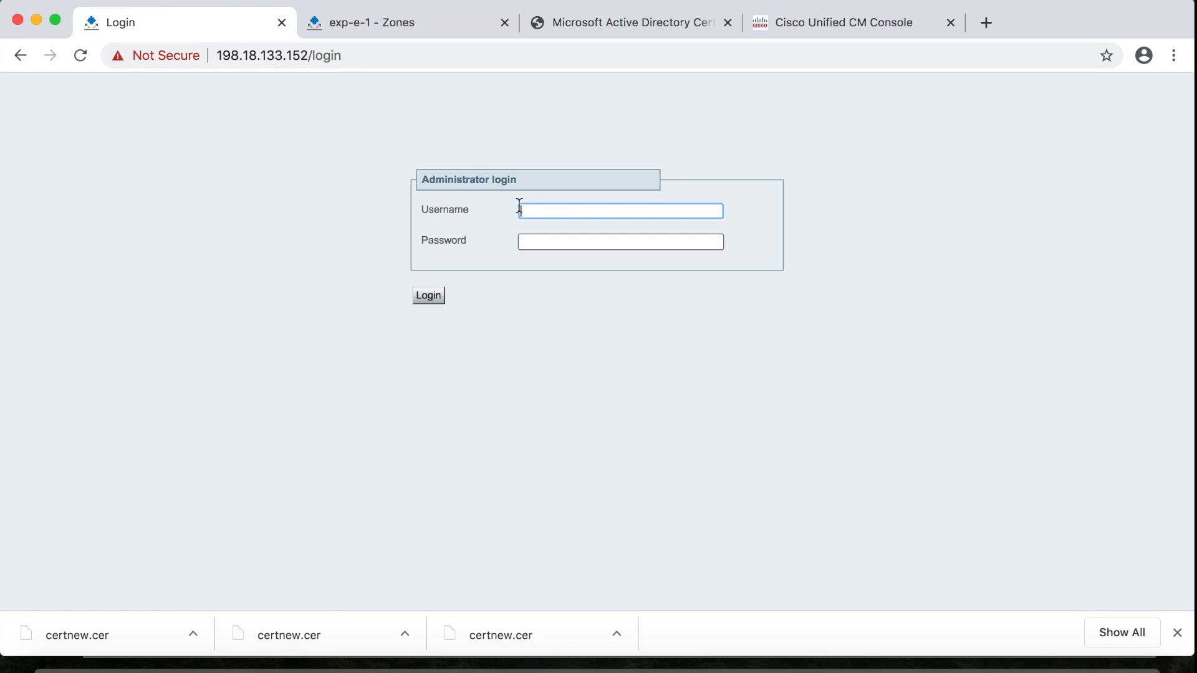
Log in to Expressway-C as admin with the administrator password
type("admin")
key("Tab")
type("••••••••••")
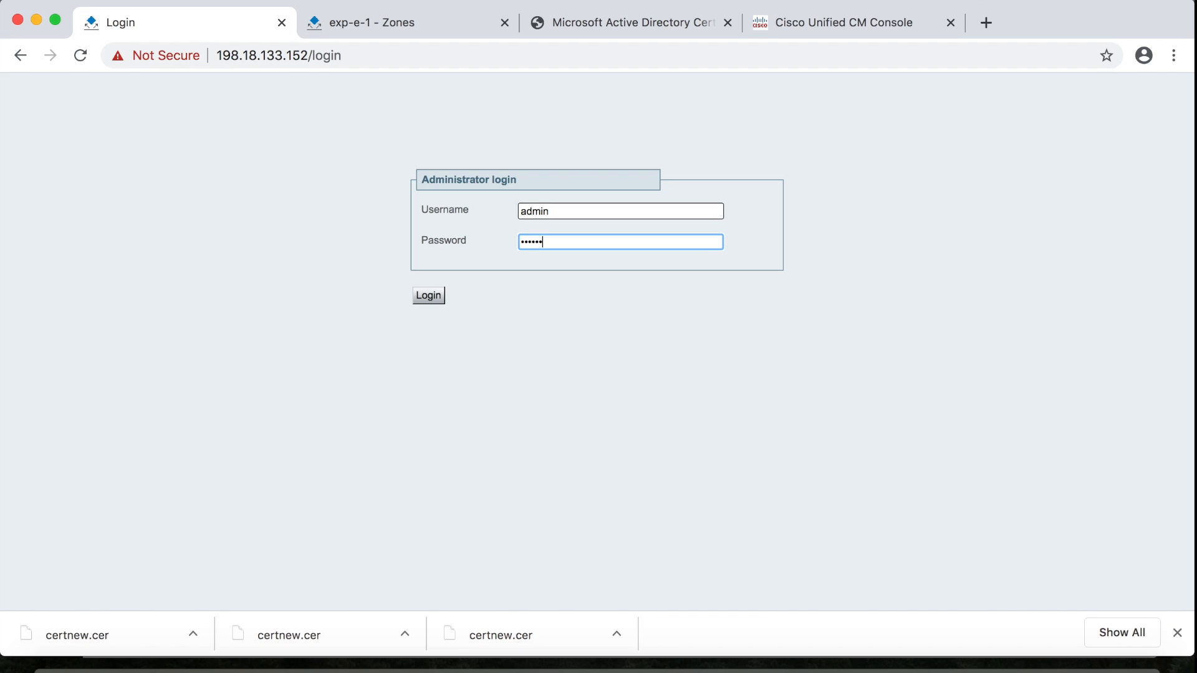
left_click(433, 297)
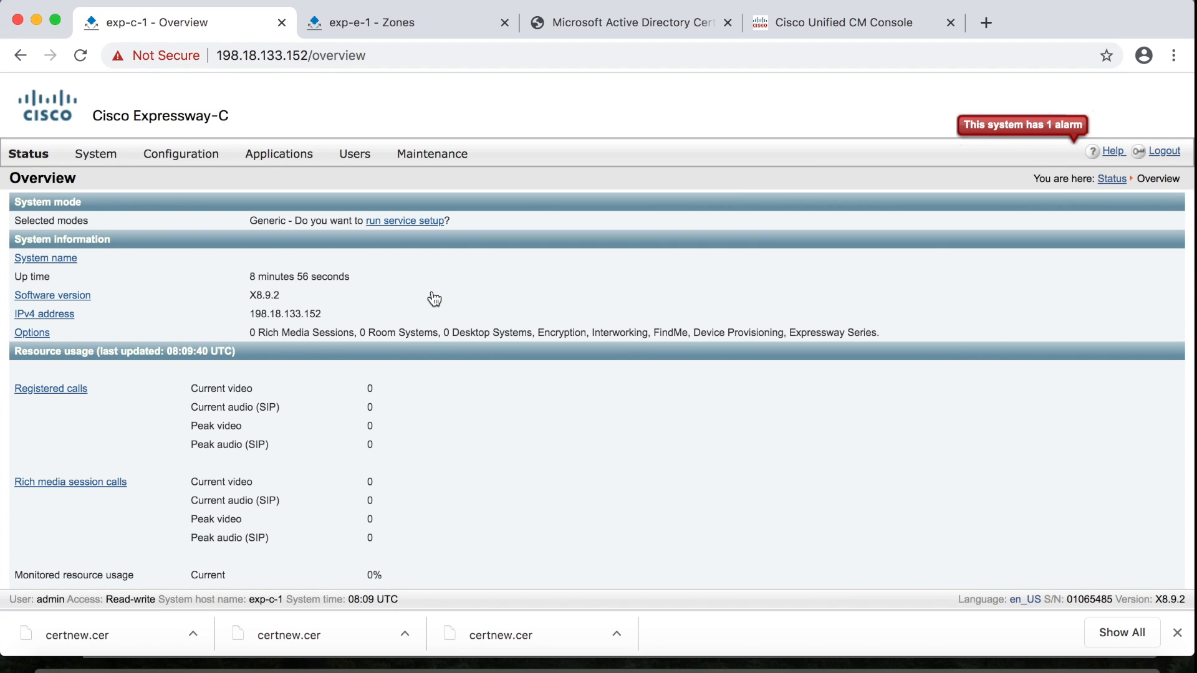
Go to Configuration > Zones > Zones and begin creating a new zone
mouse_move(196, 158)
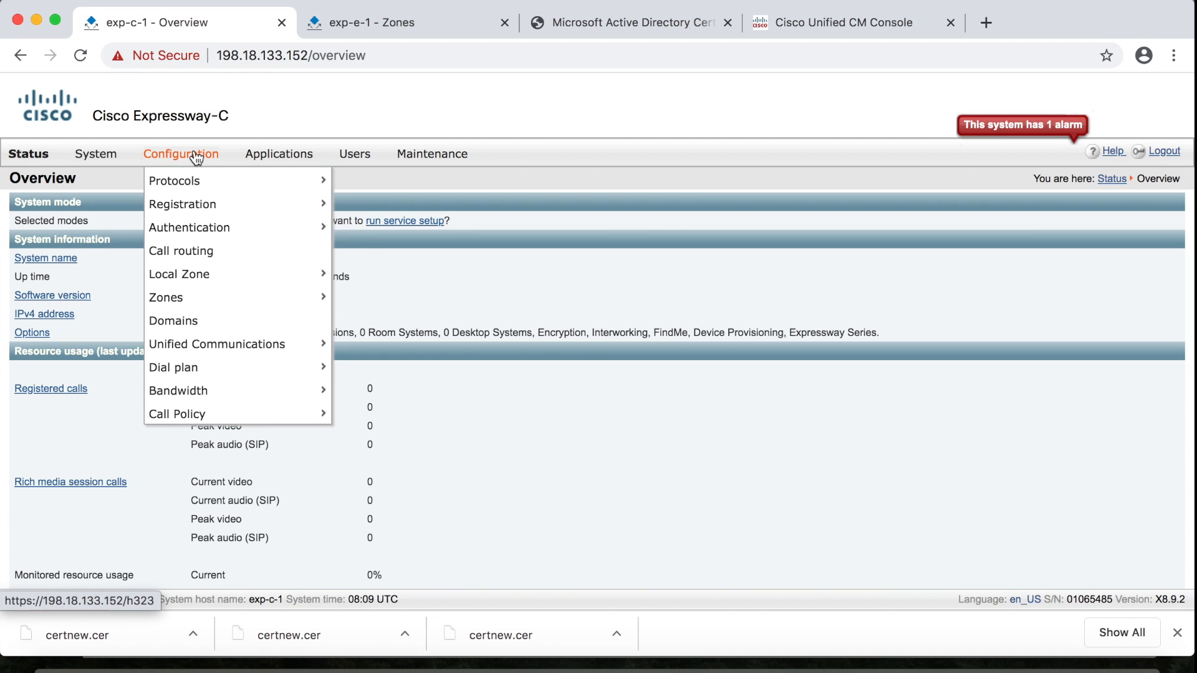
mouse_move(178, 298)
left_click(362, 303)
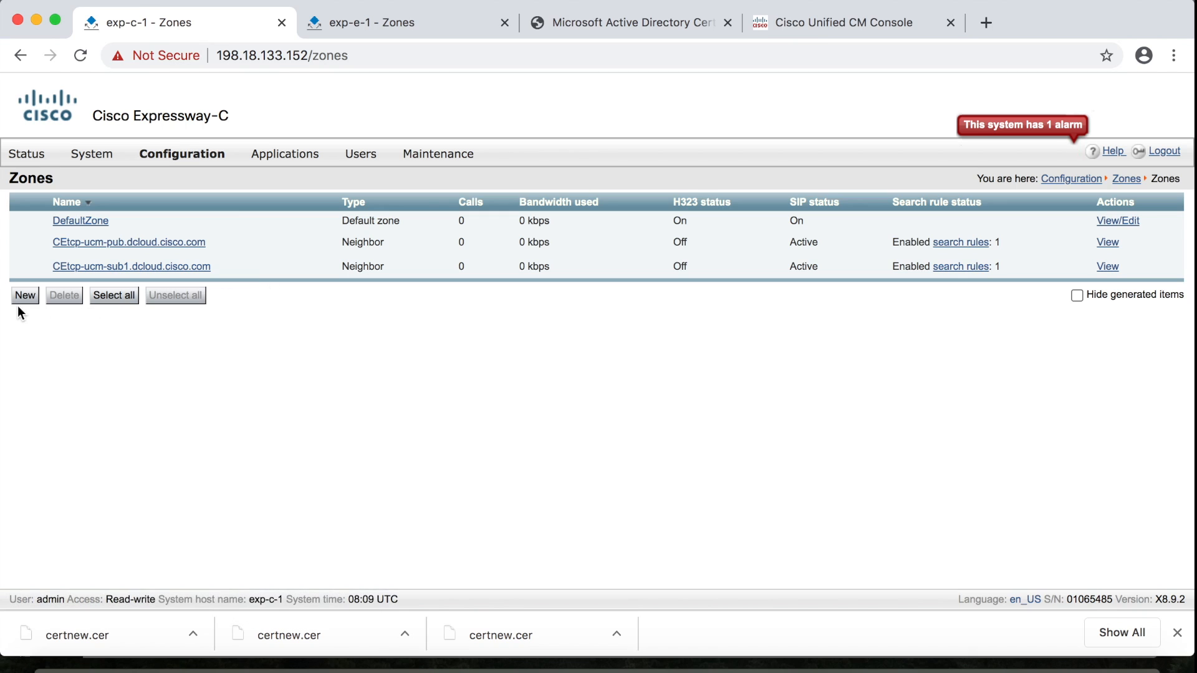
left_click(23, 297)
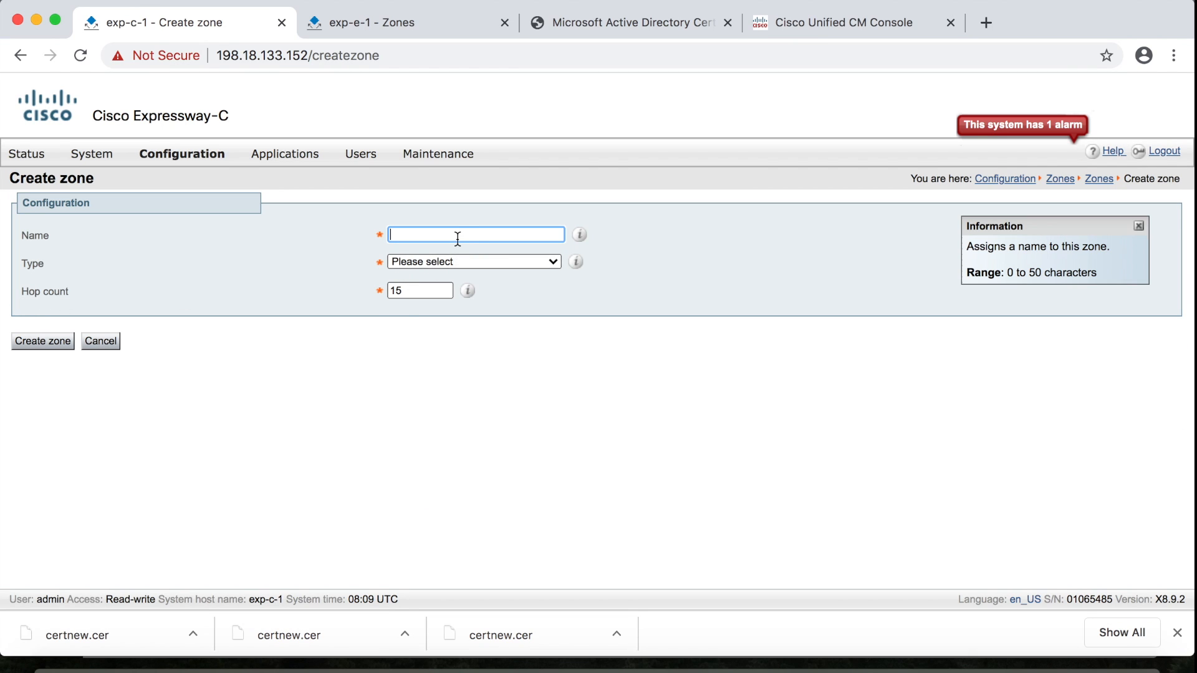
Name the new zone MRA_Traversal with type Unified Communications traversal
type("MRA_Traversal")
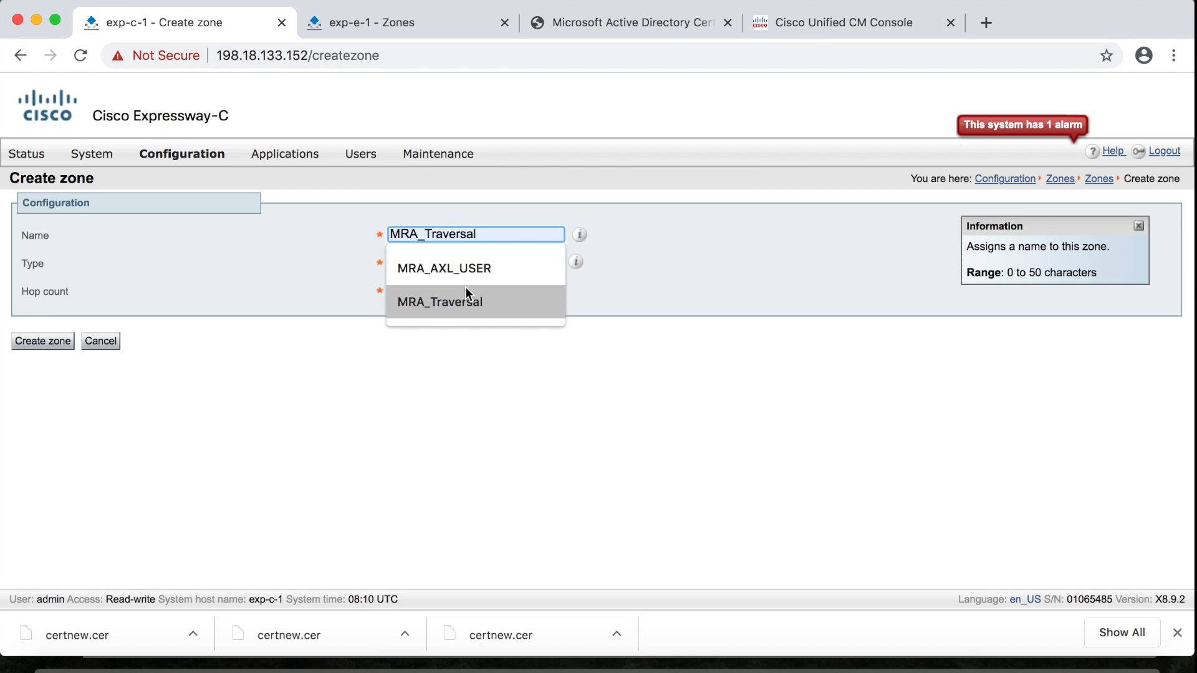
left_click(465, 294)
left_click(515, 261)
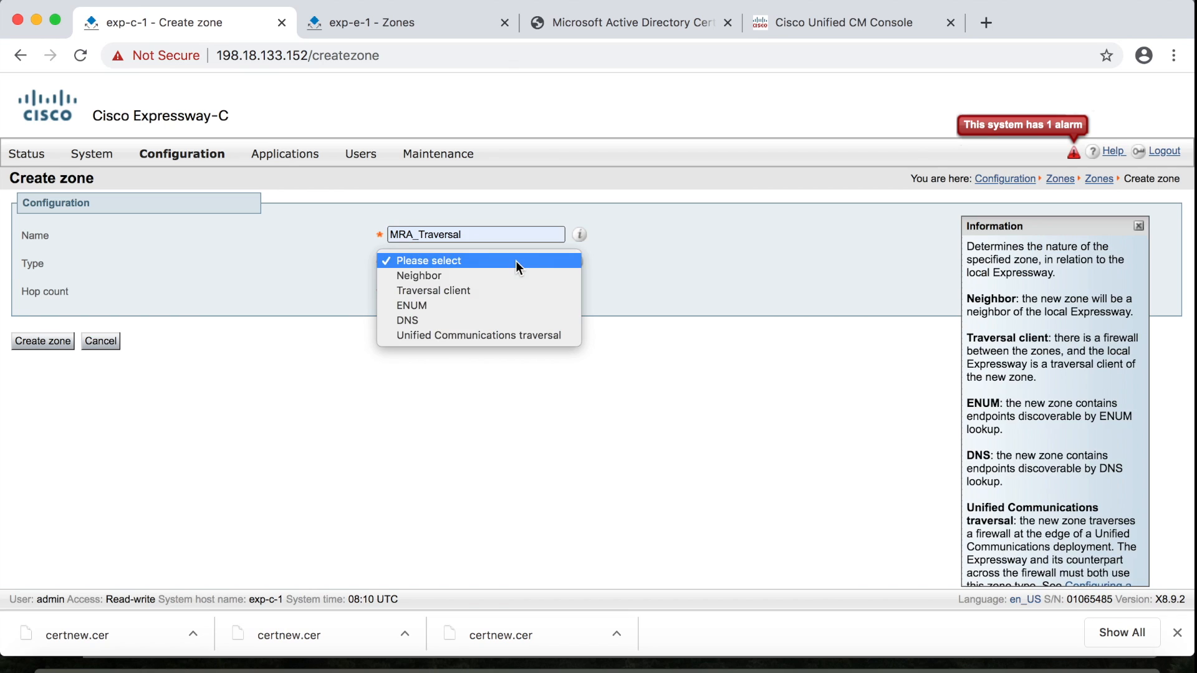
left_click(503, 335)
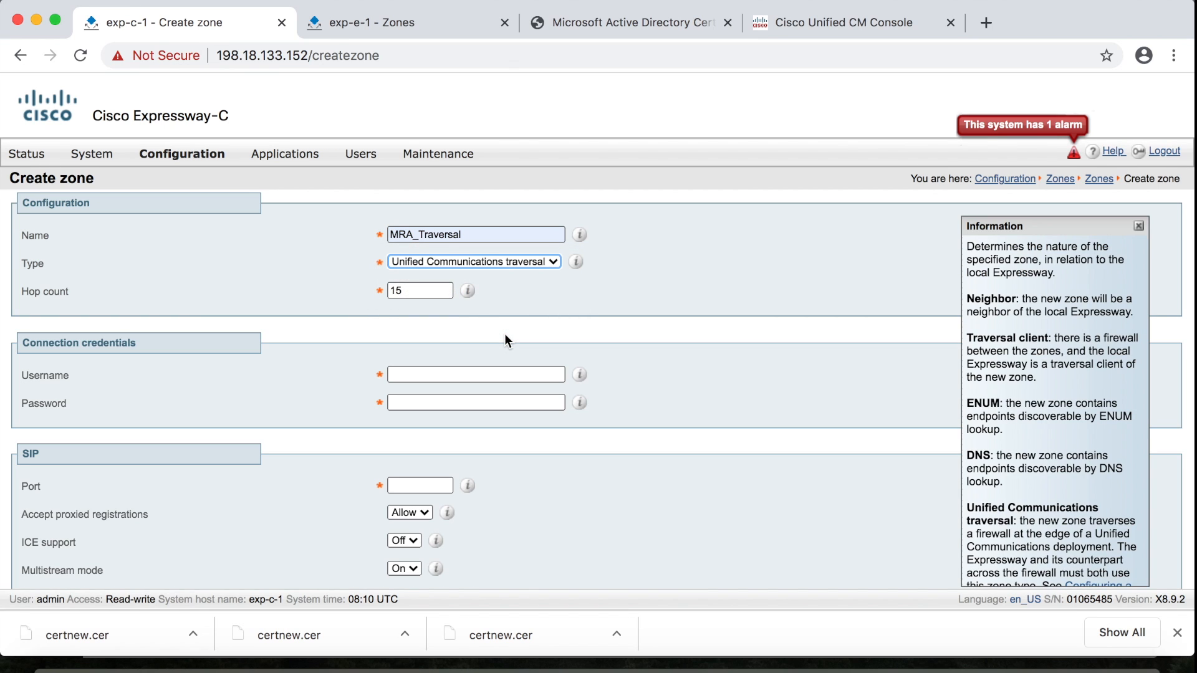
Enter the connection username and password, and set the SIP port to 7001
scroll(504, 334, "down", 3)
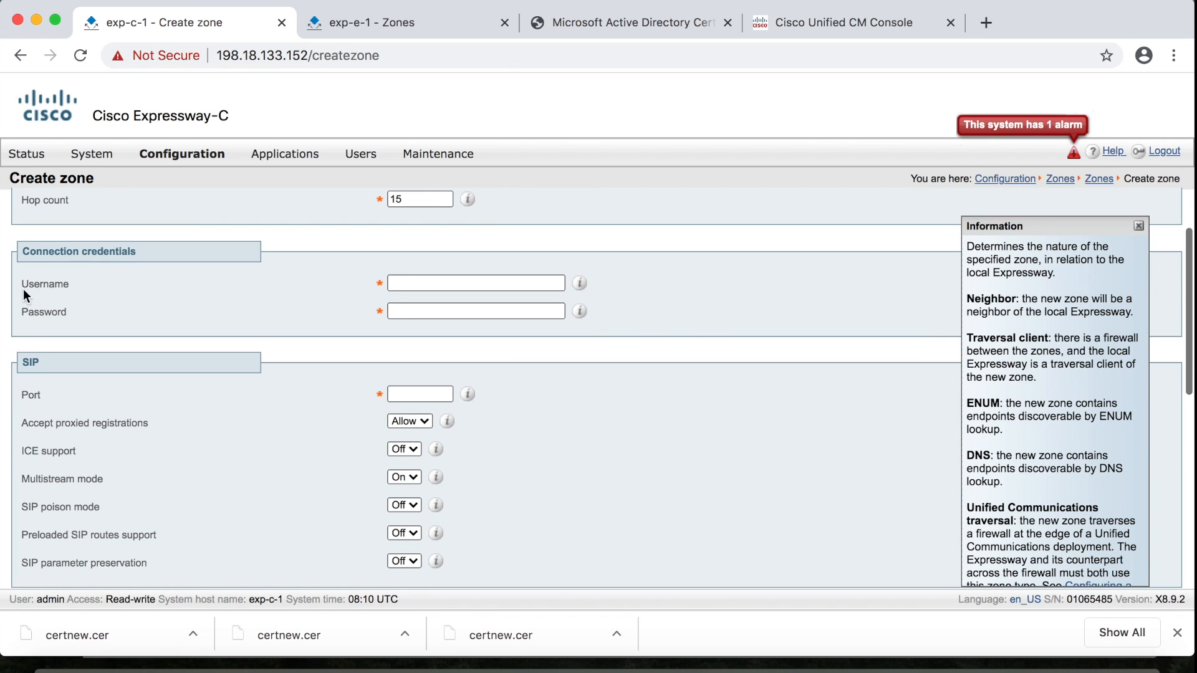
left_click(176, 311)
left_click(449, 283)
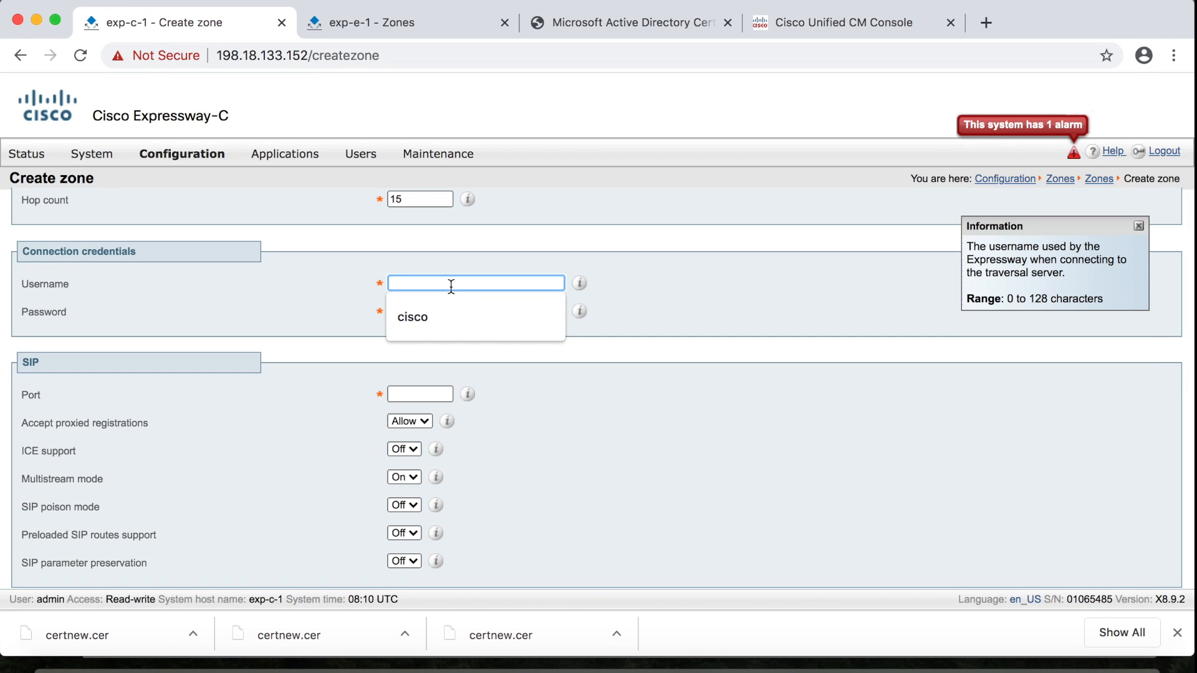
left_click(443, 324)
left_click(443, 314)
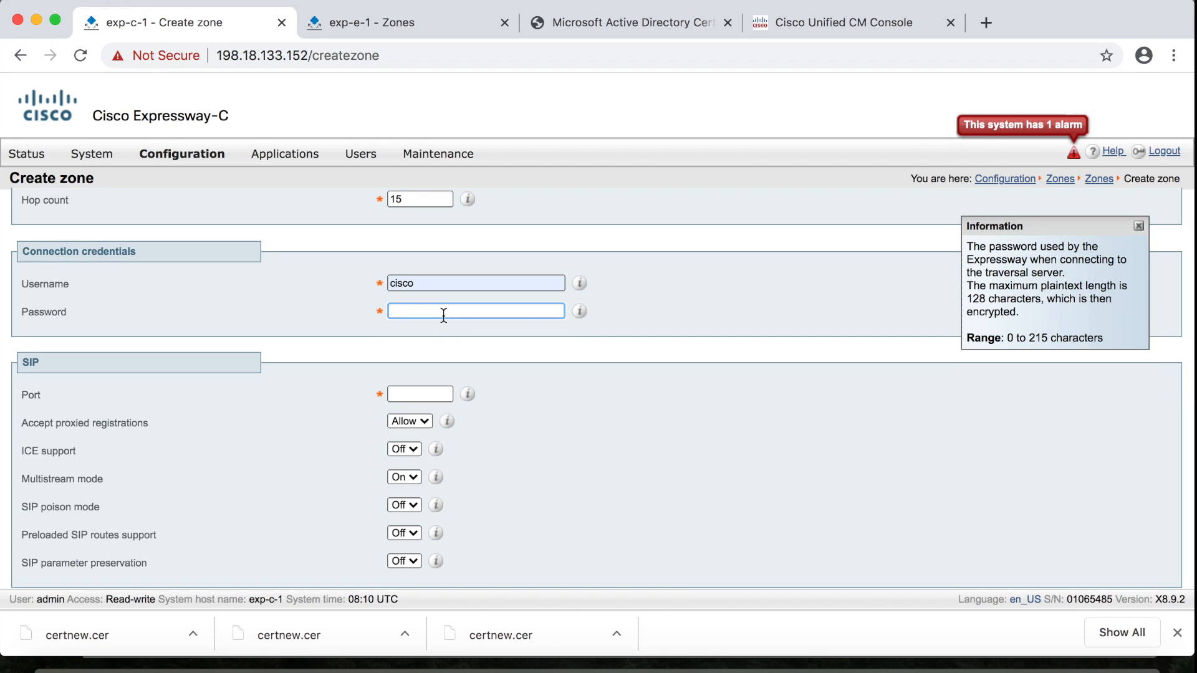
type("•••••")
left_click(445, 393)
left_click(417, 394)
left_click(421, 425)
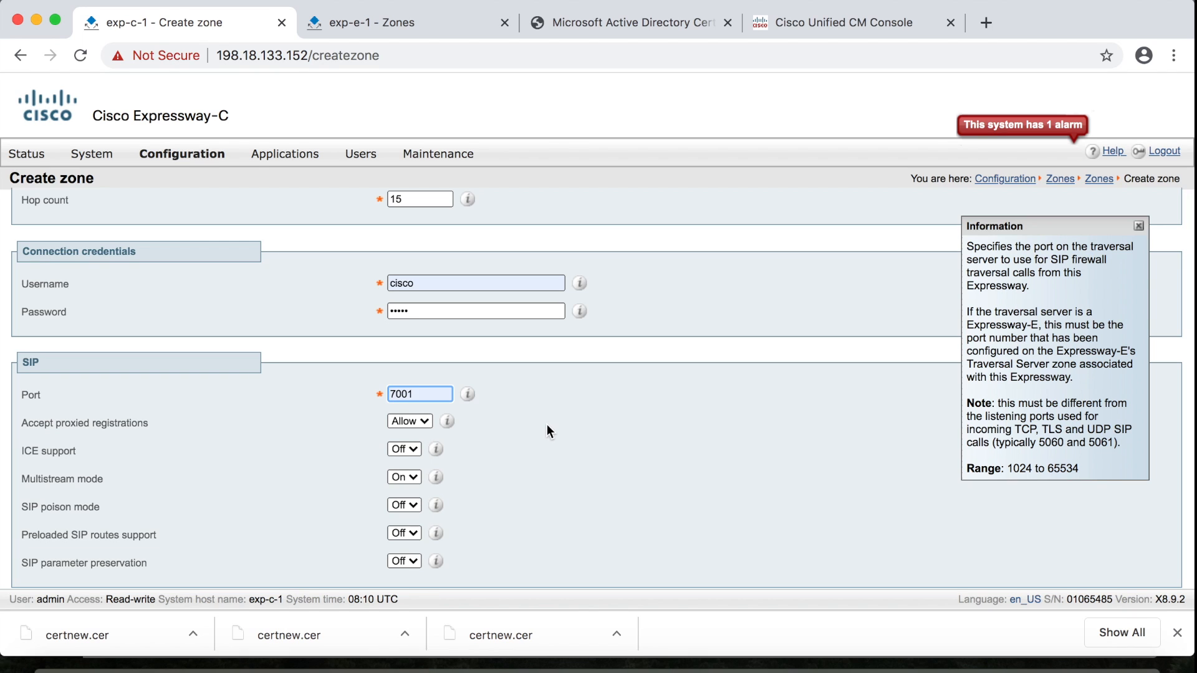
scroll(470, 342, "down", 3)
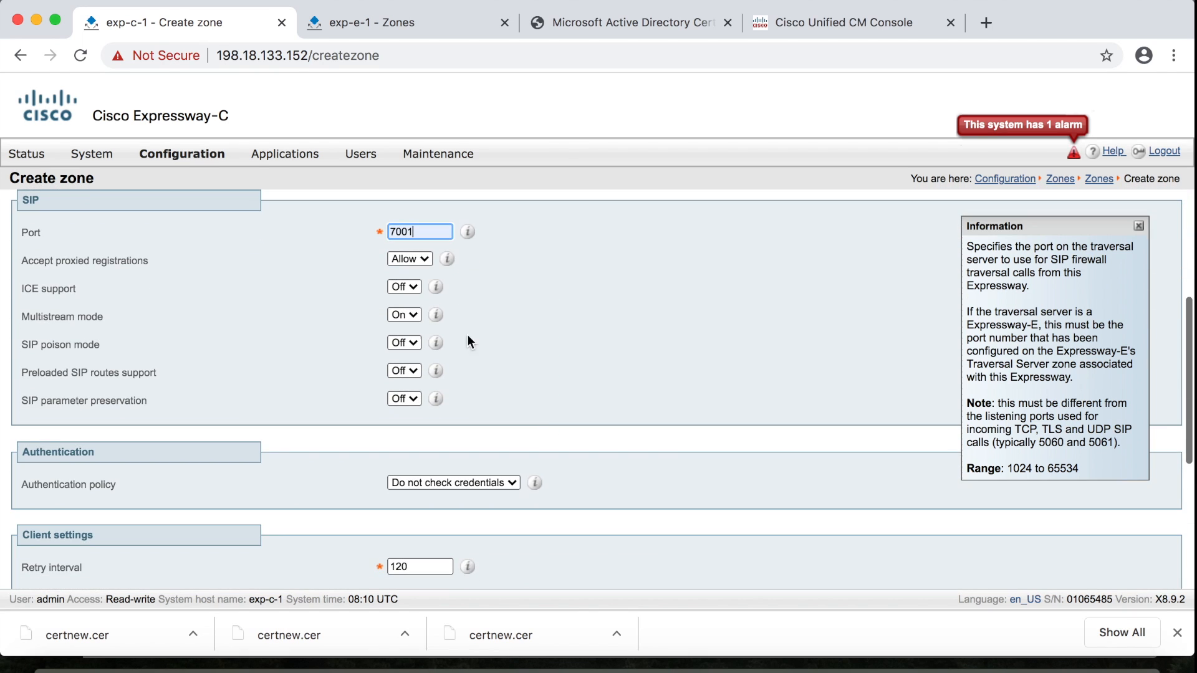
Set authentication to Treat as authenticated, Peer 1 to exp-e-1.dcloud.cisco.com, and create the zone
left_click(511, 482)
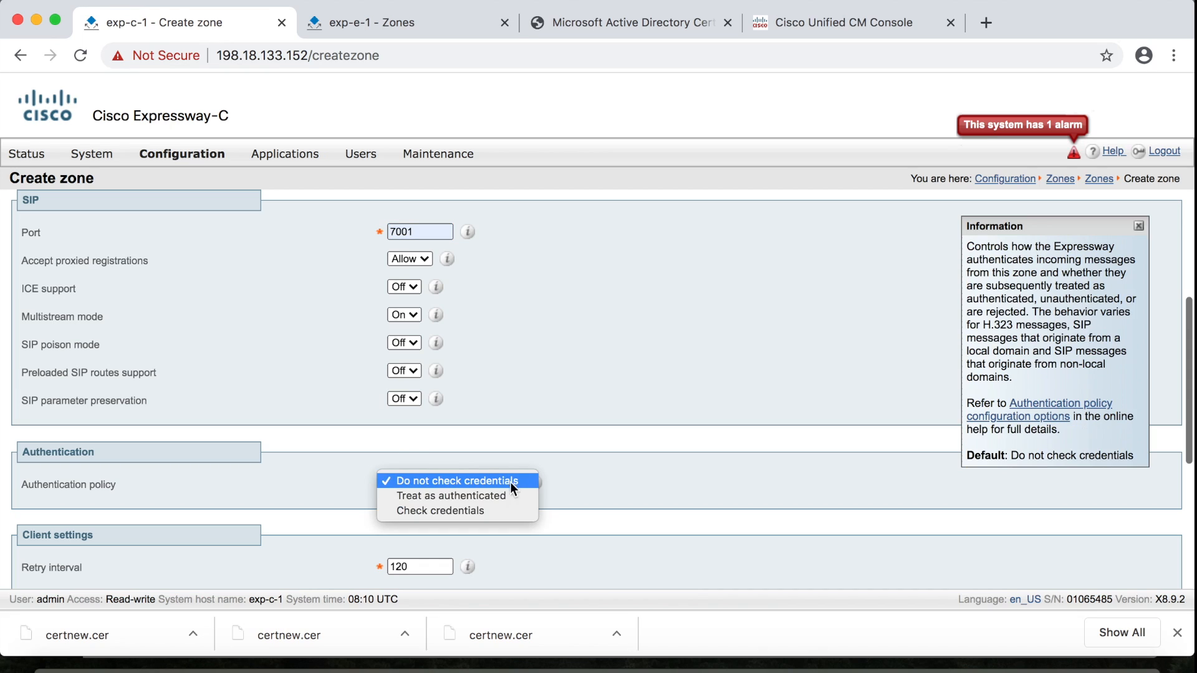
left_click(504, 495)
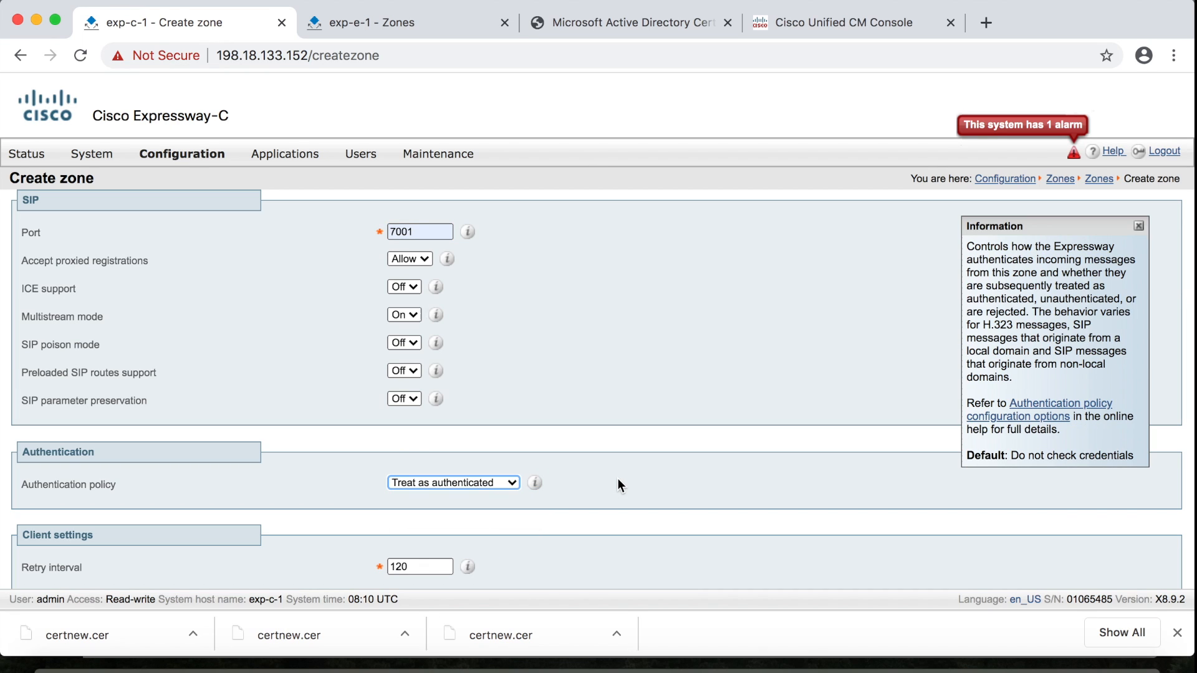
scroll(618, 480, "down", 5)
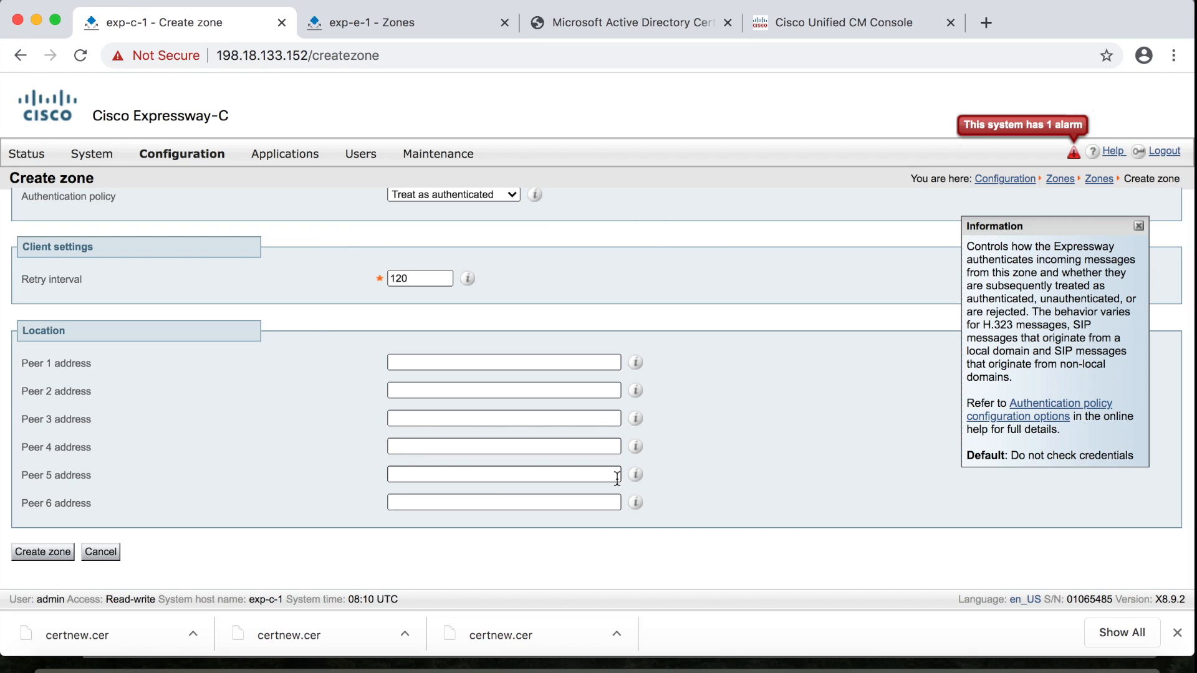
left_click(408, 363)
left_click(421, 397)
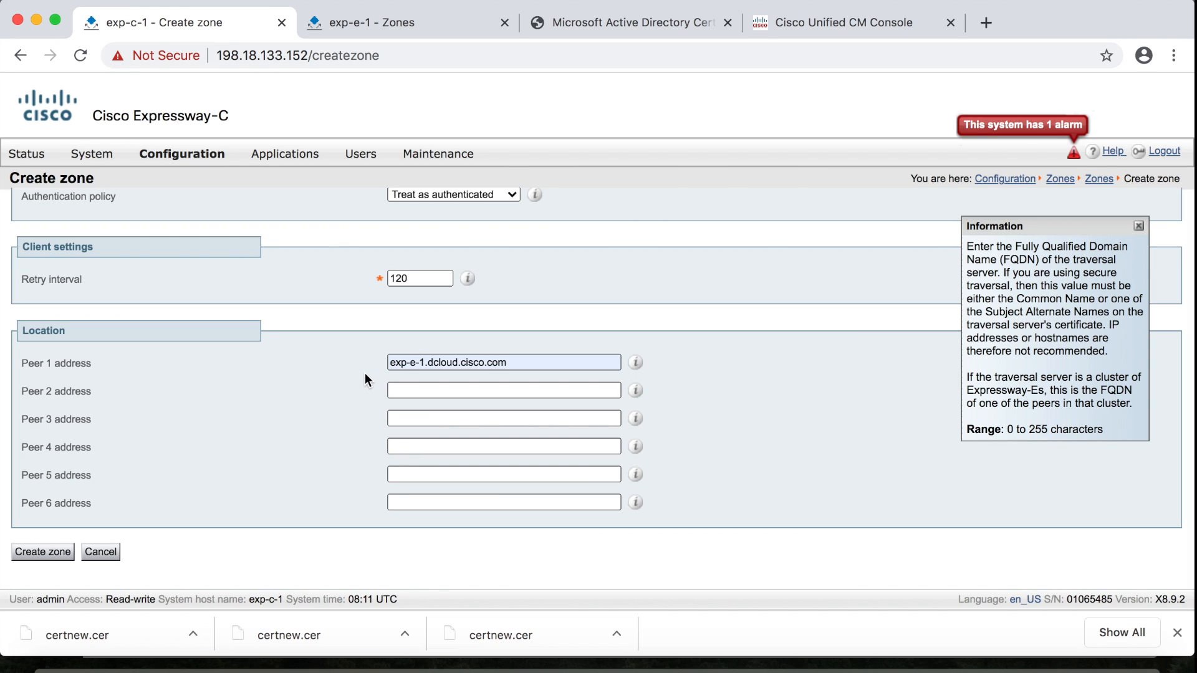
left_click(43, 552)
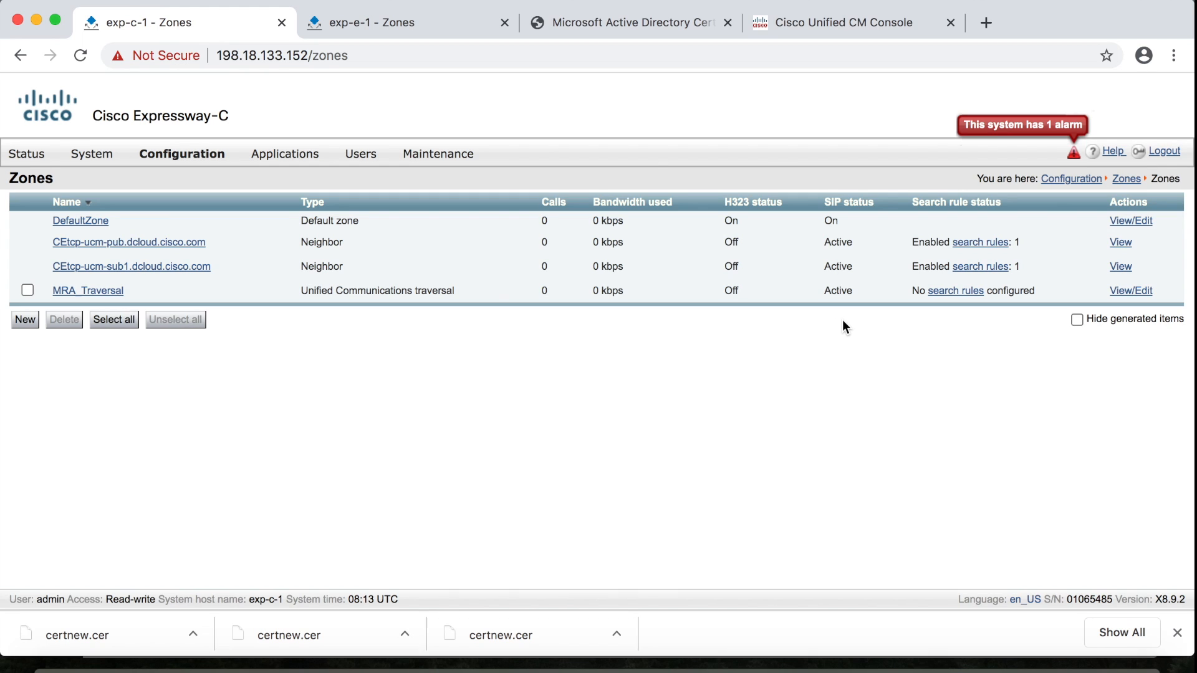
Reload Expressway-E's zones page to see the updated zone list
left_click(410, 24)
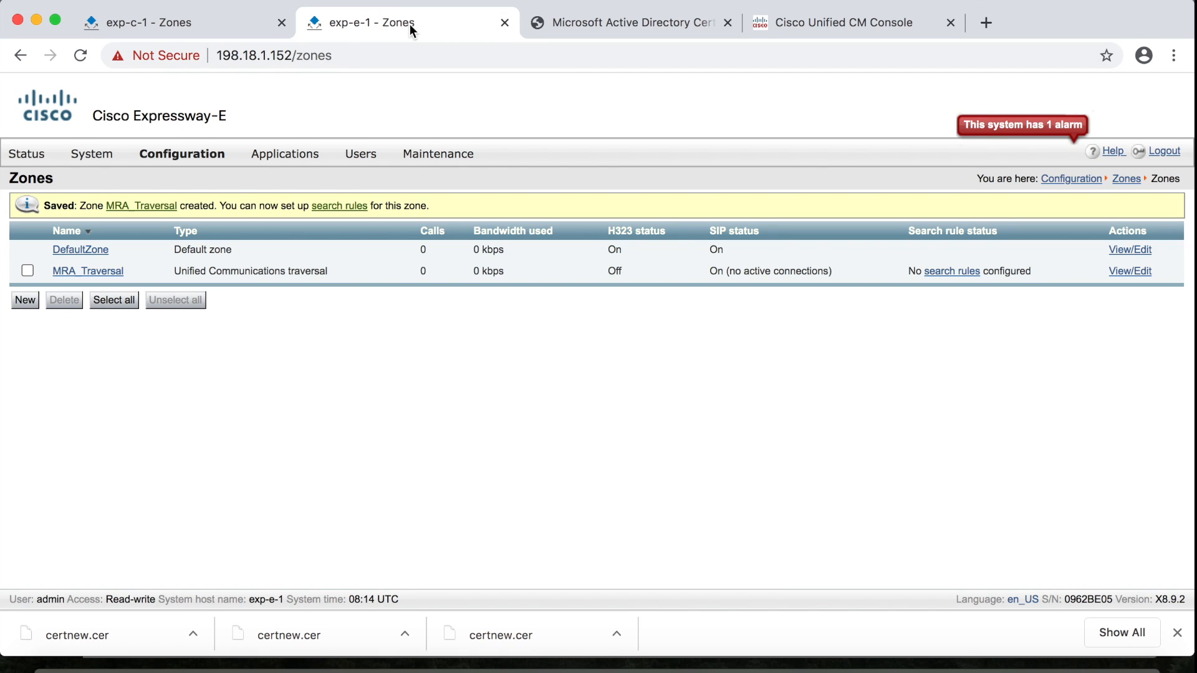
left_click(412, 56)
key("Return")
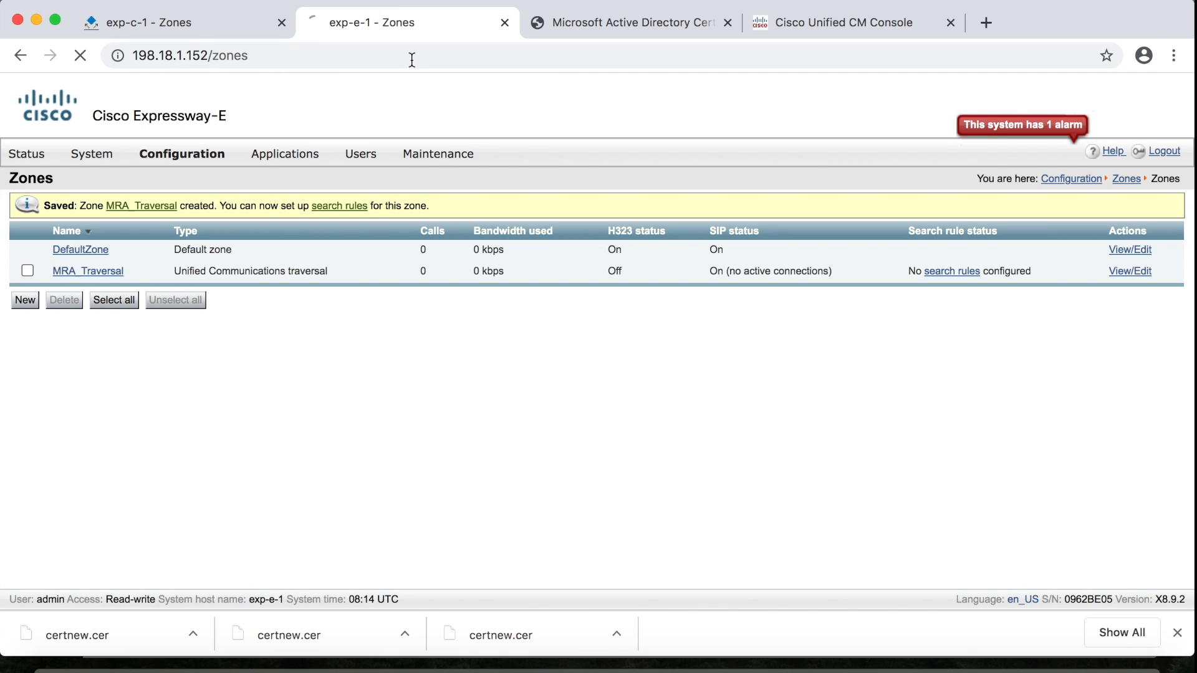